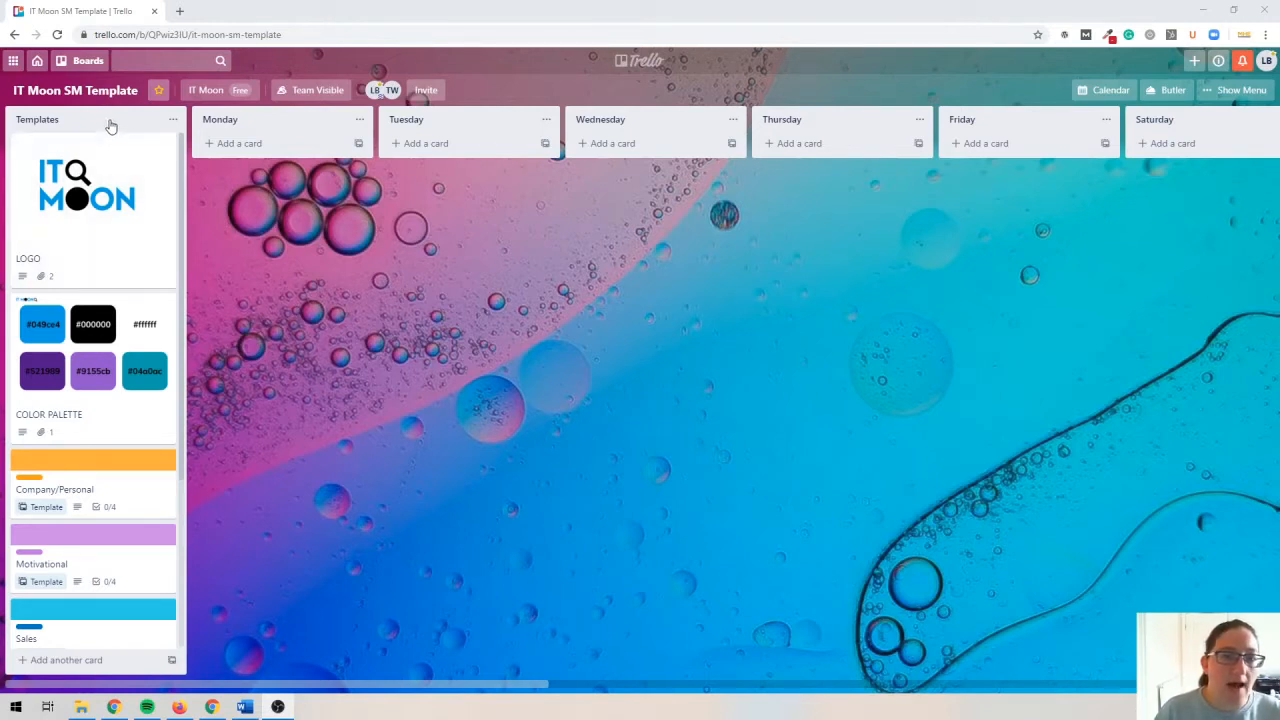
# - Review the attached logos in the LOGO card and the hex codes in the COLOR PALETTE card
pyautogui.click(117, 214)
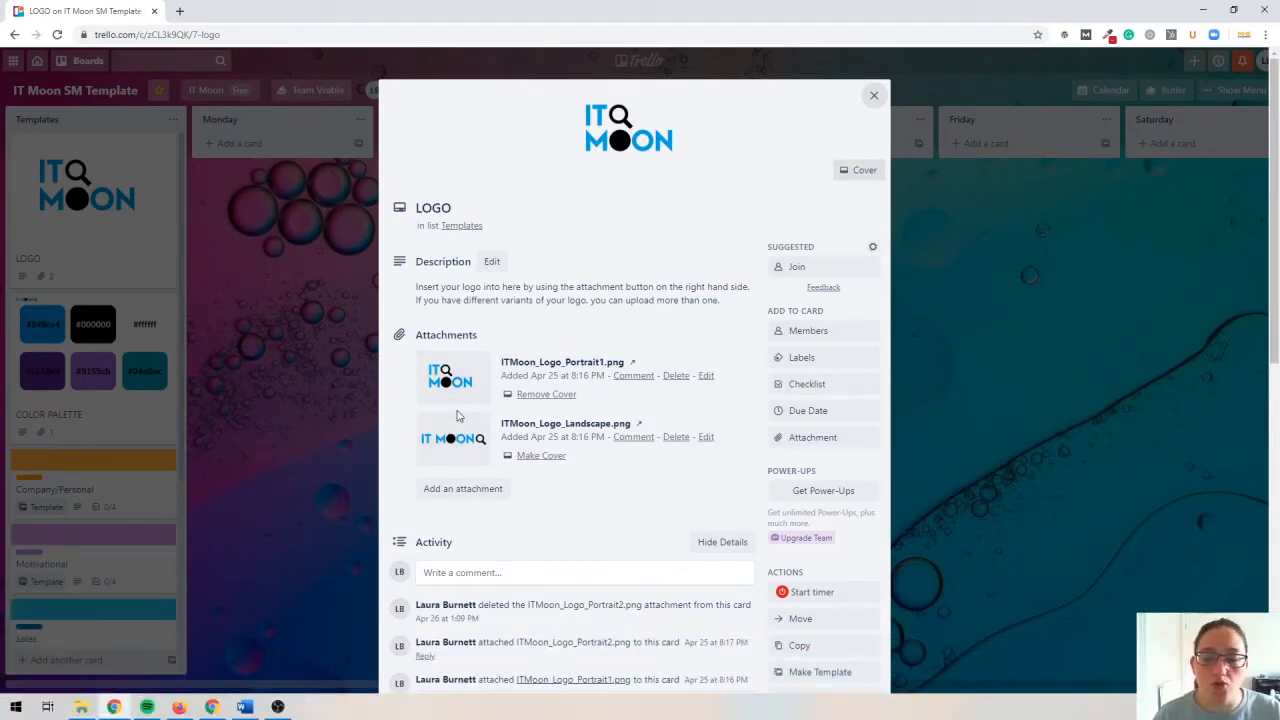
pyautogui.click(334, 371)
pyautogui.click(138, 347)
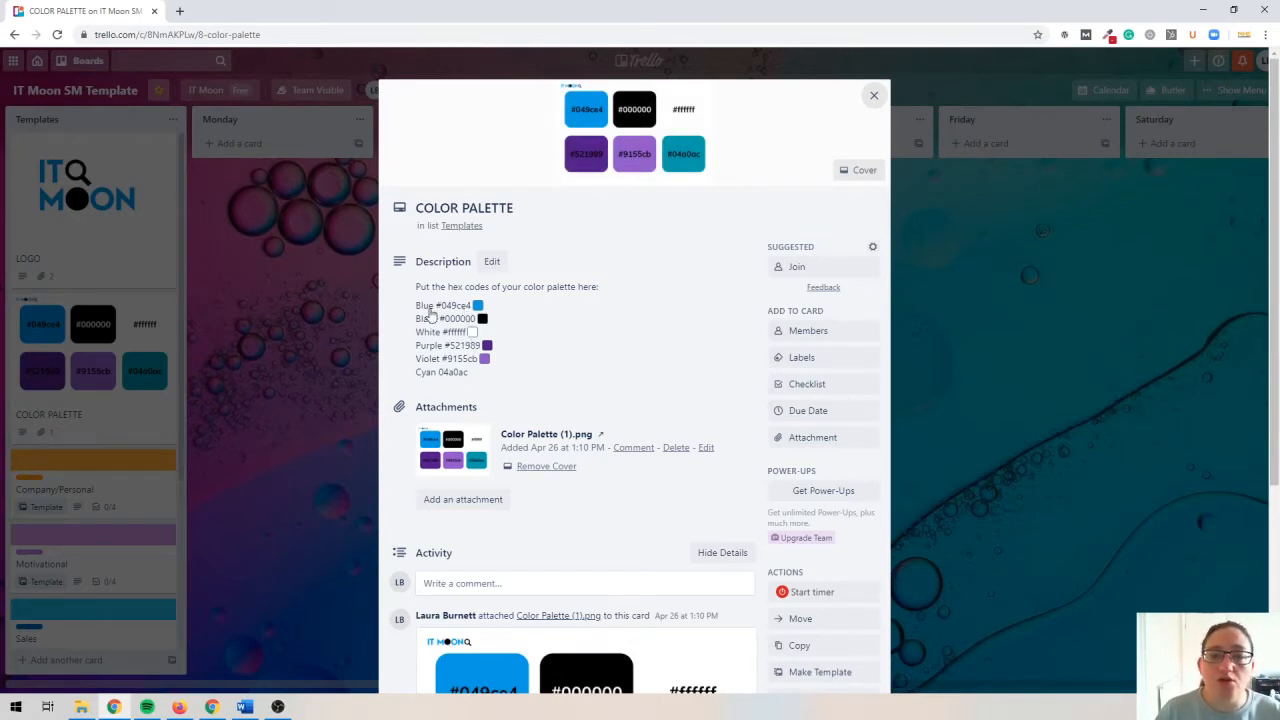
pyautogui.click(303, 310)
# - Open the Company/Personal template card and examine its label, description and FB Checklist
pyautogui.scroll(-3, 140, 335)
pyautogui.scroll(-1, 119, 325)
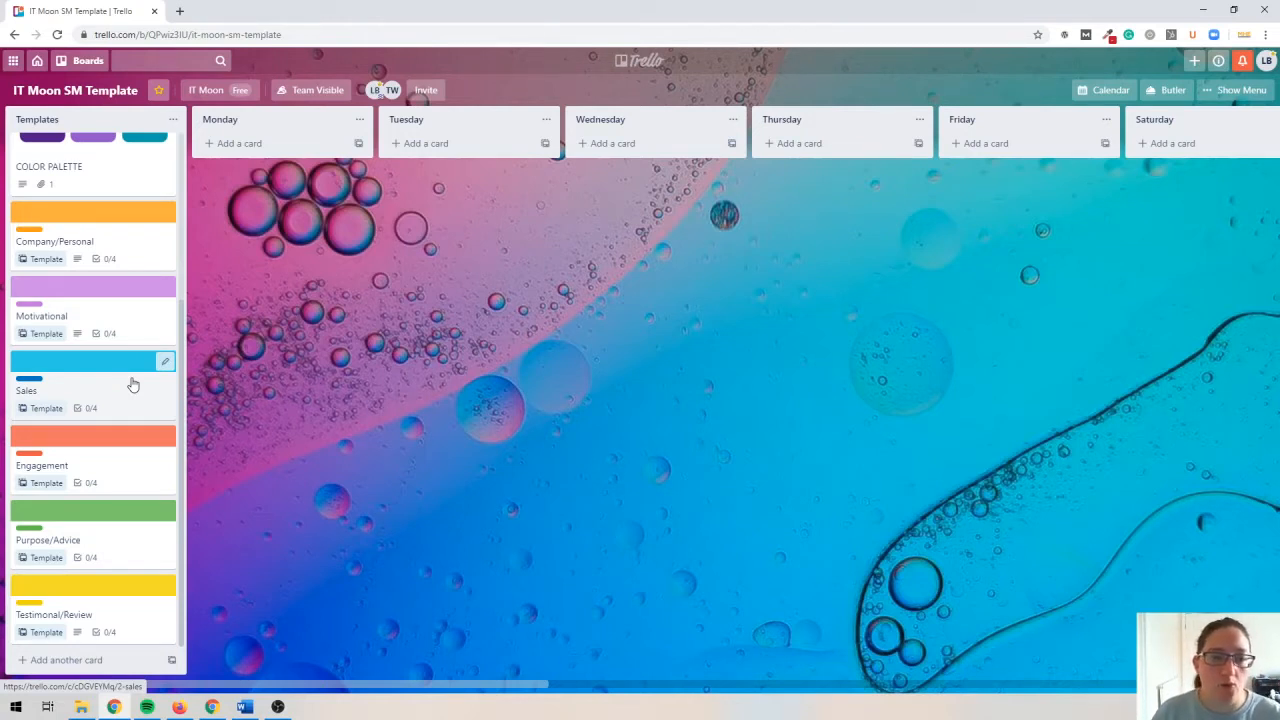
pyautogui.click(139, 245)
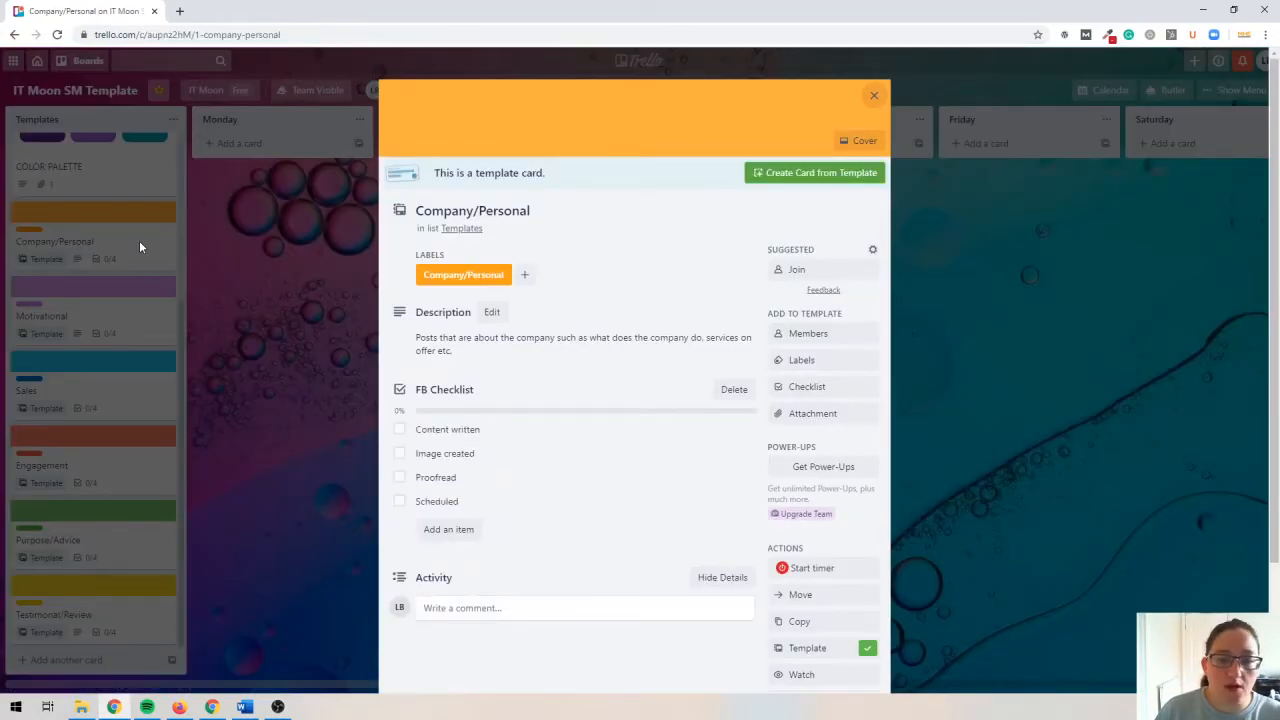
pyautogui.scroll(-1, 541, 445)
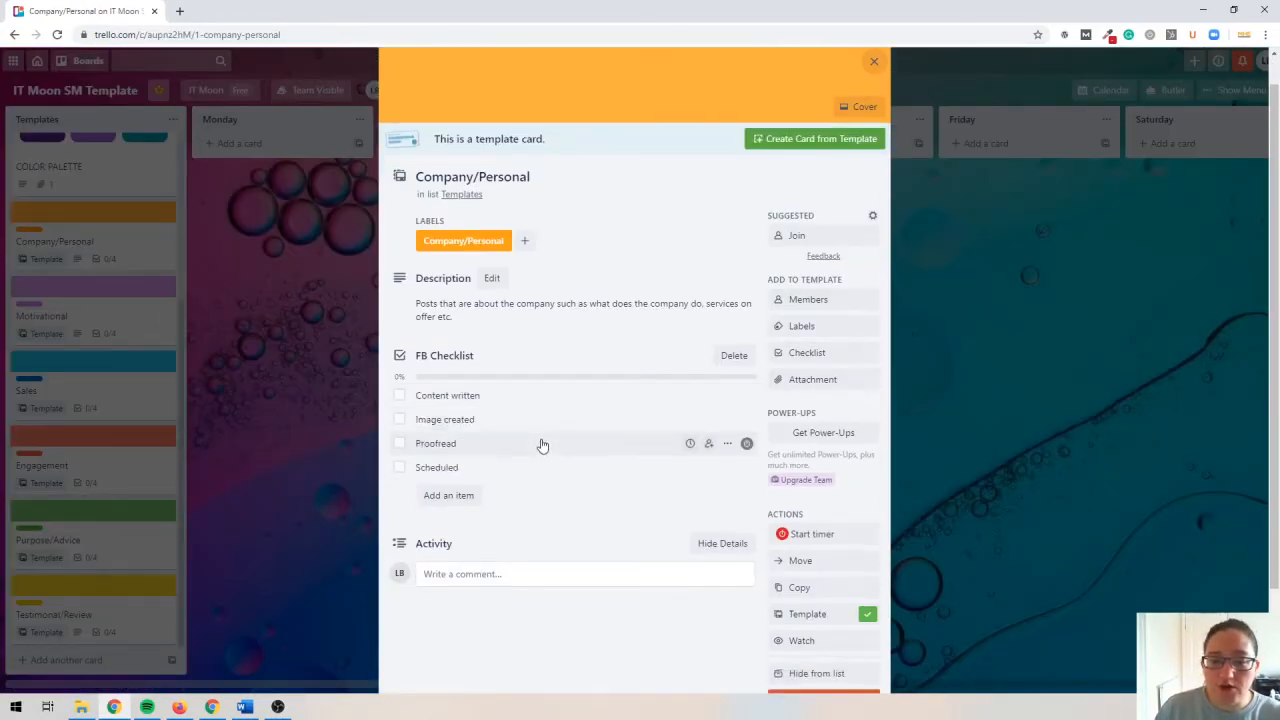
pyautogui.scroll(-1, 541, 445)
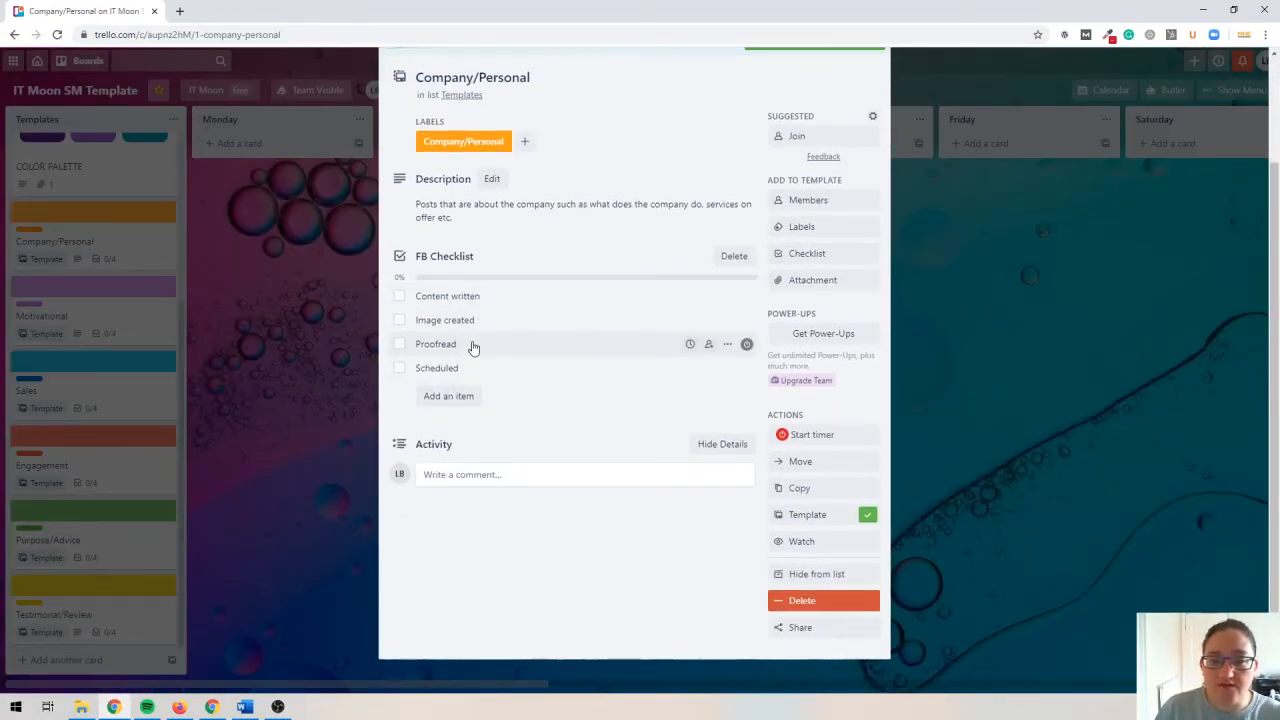
pyautogui.scroll(2, 540, 265)
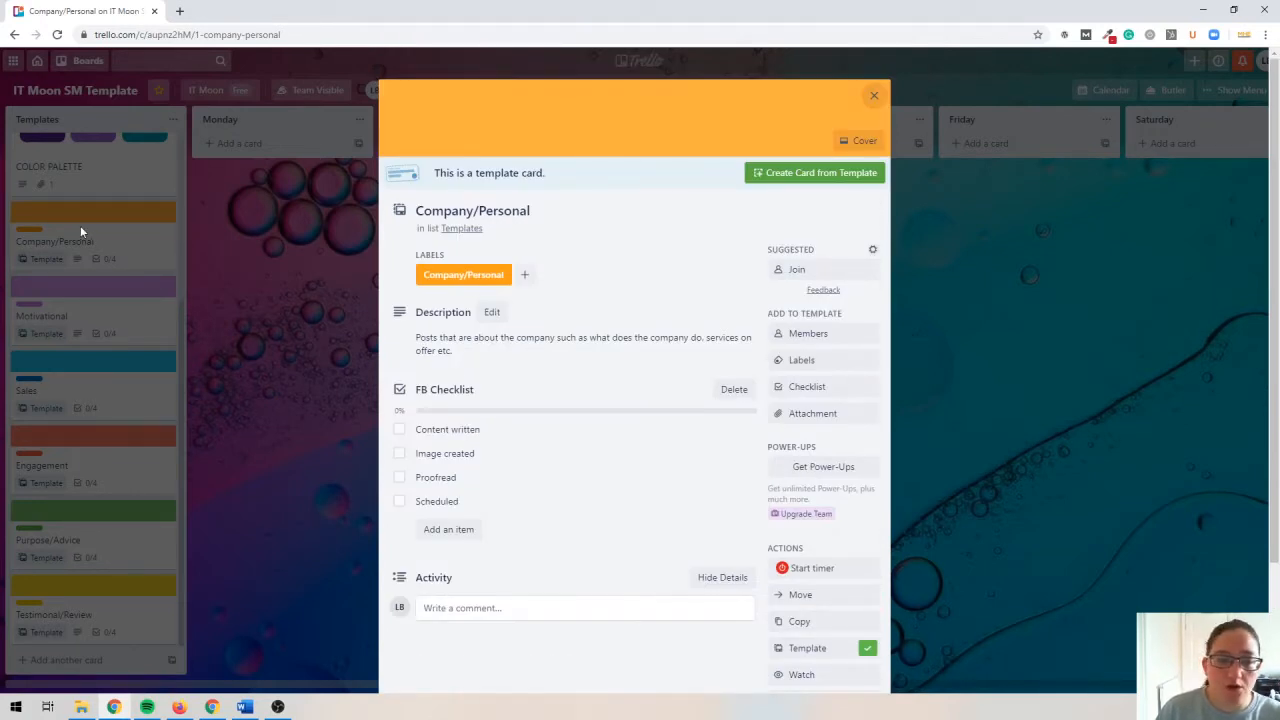
# - Create a card from the Company/Personal template titled "New Service - Social Media Management", keeping its checklist and label in the Templates list
pyautogui.click(815, 178)
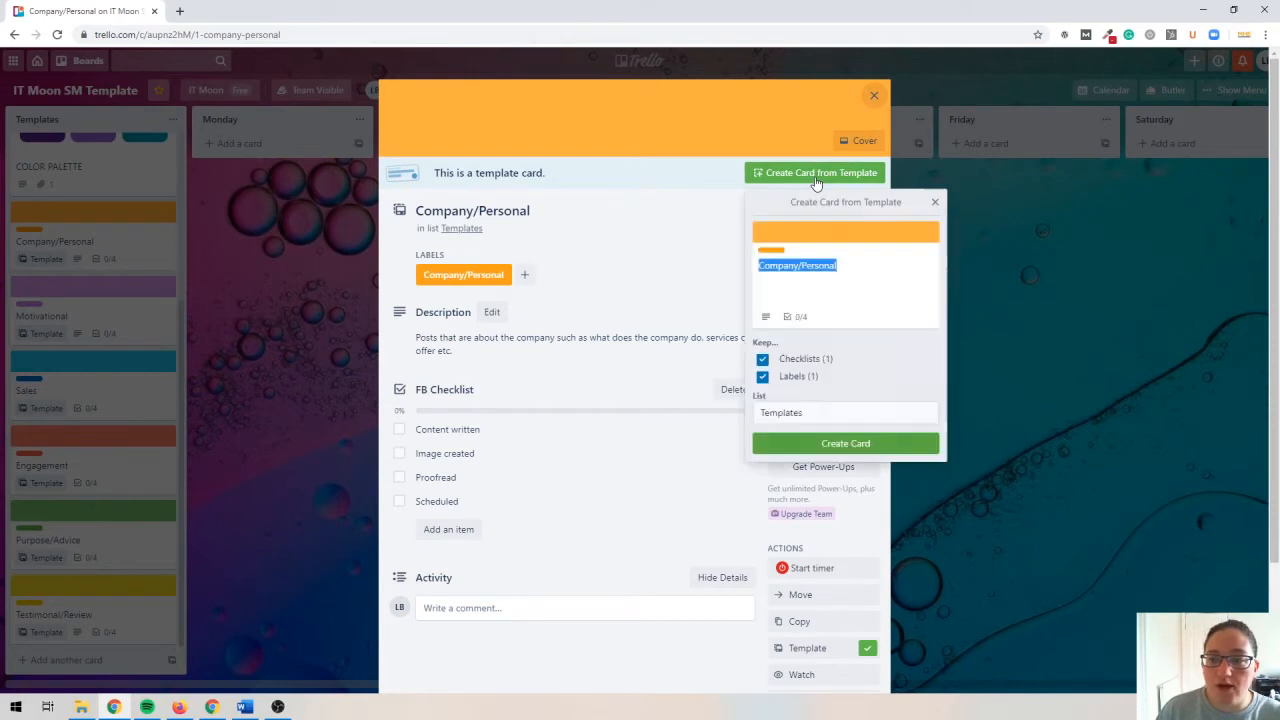
pyautogui.write('New Service - Social Media Management')
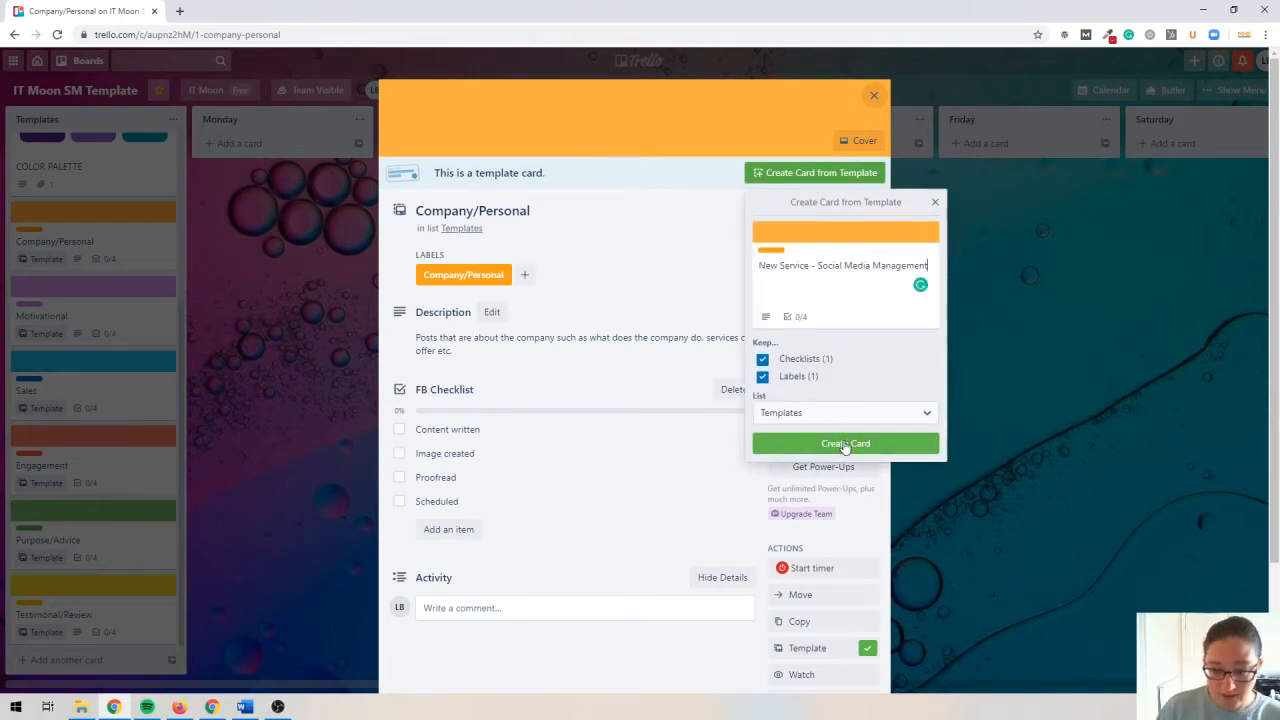
pyautogui.click(845, 443)
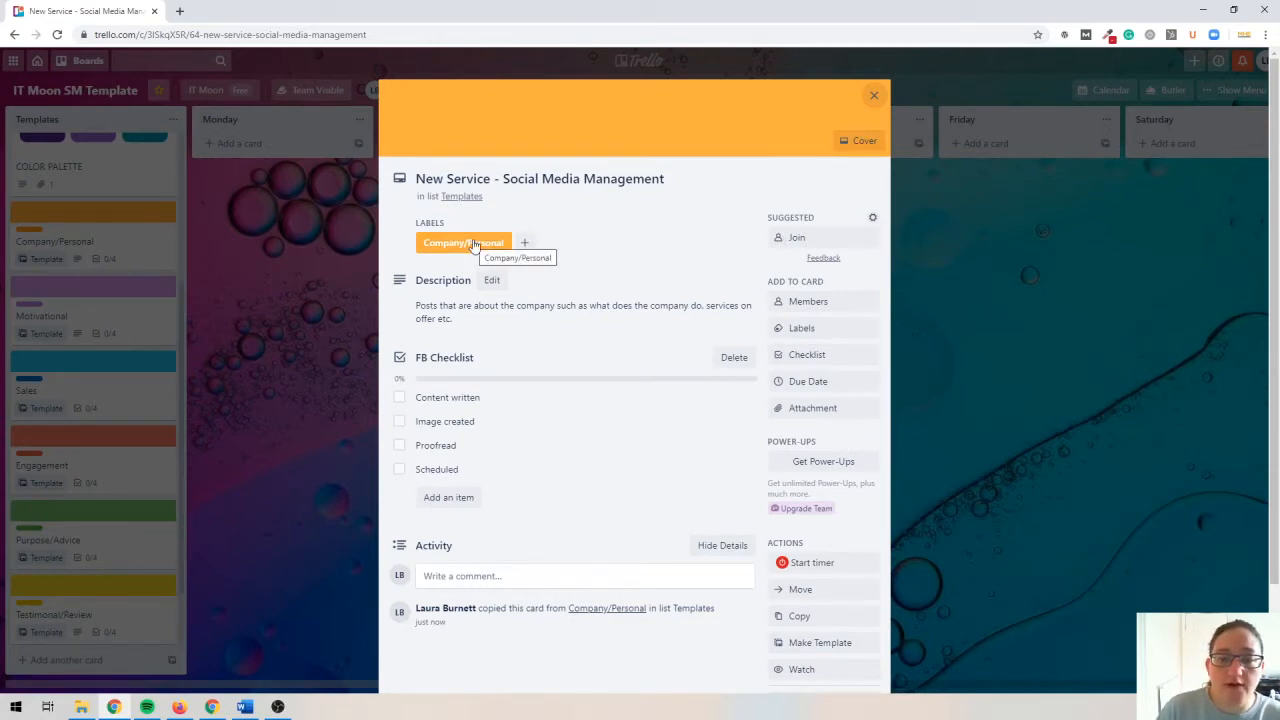
# - Set the new card's due date to 6/10/2020 at 9:00 AM
pyautogui.scroll(-2, 472, 242)
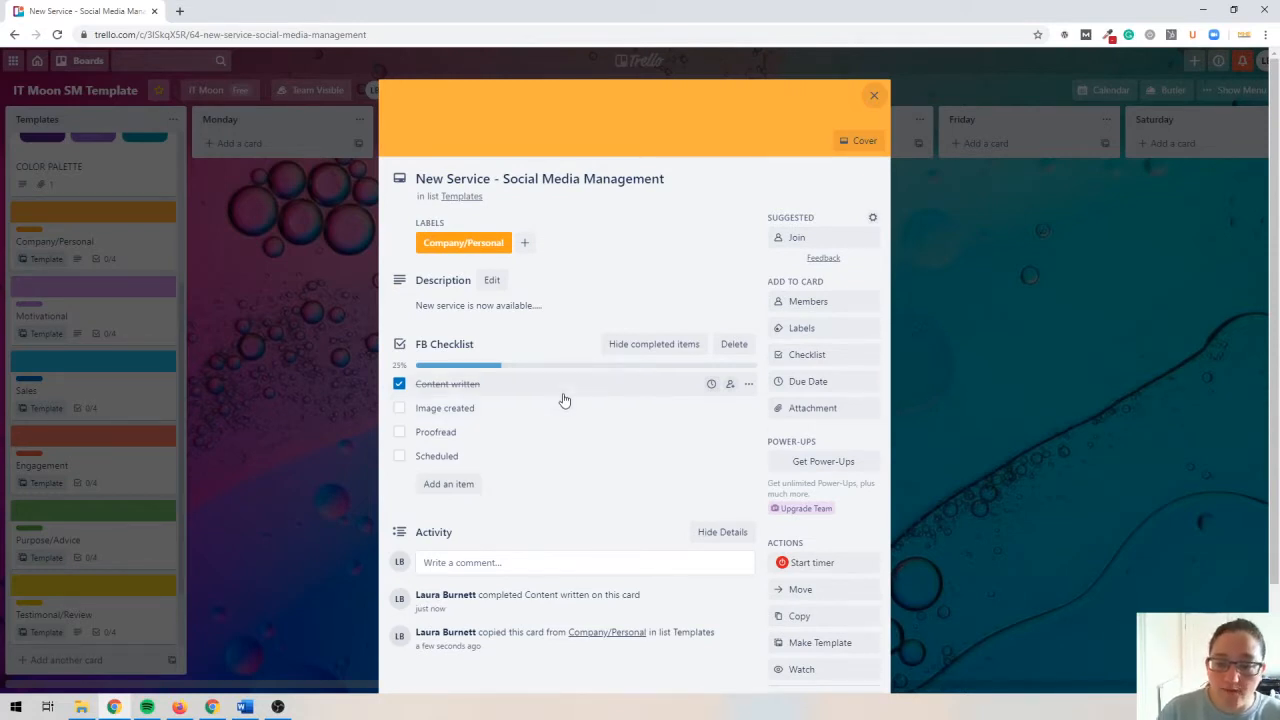
pyautogui.click(773, 381)
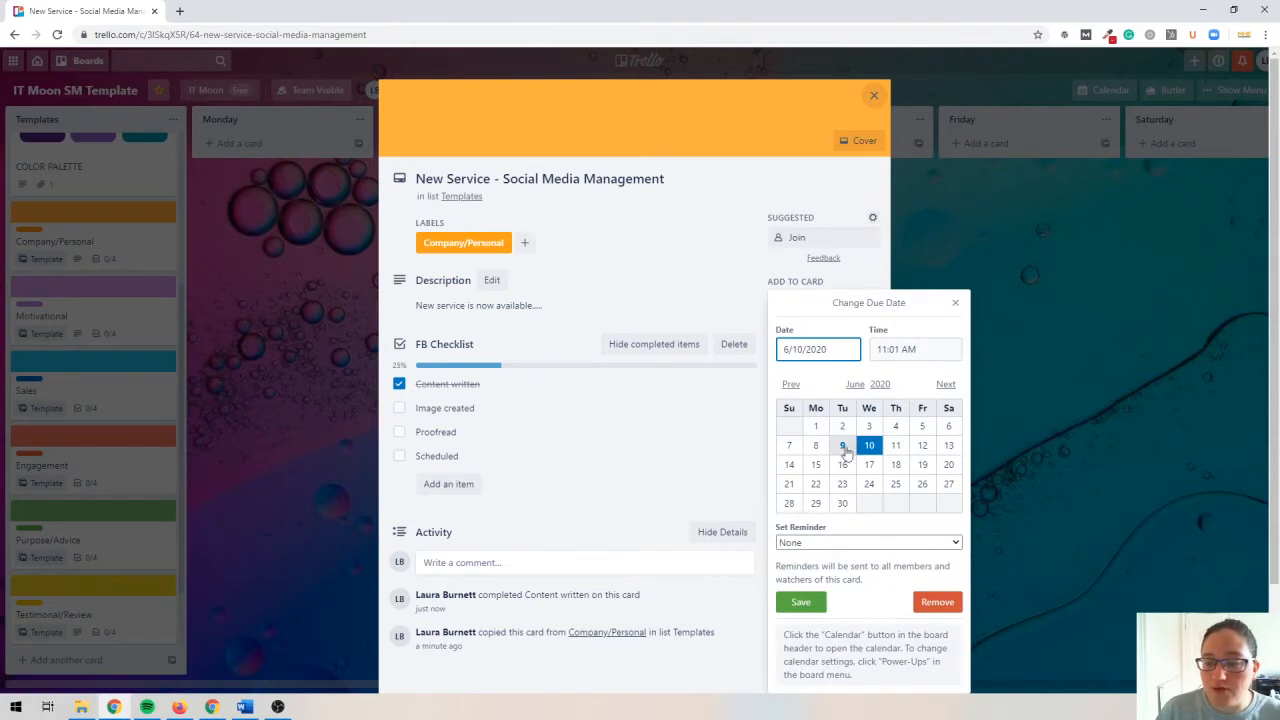
pyautogui.doubleClick(889, 352)
pyautogui.write('09:00')
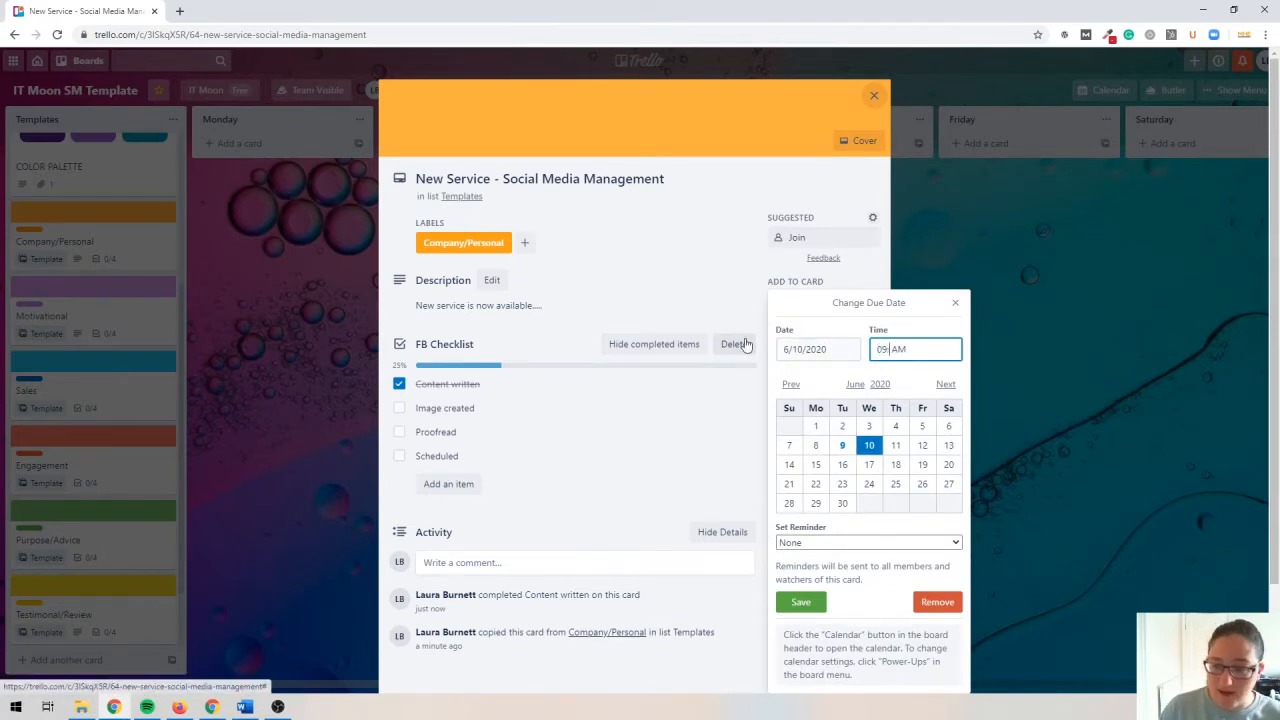
pyautogui.click(801, 603)
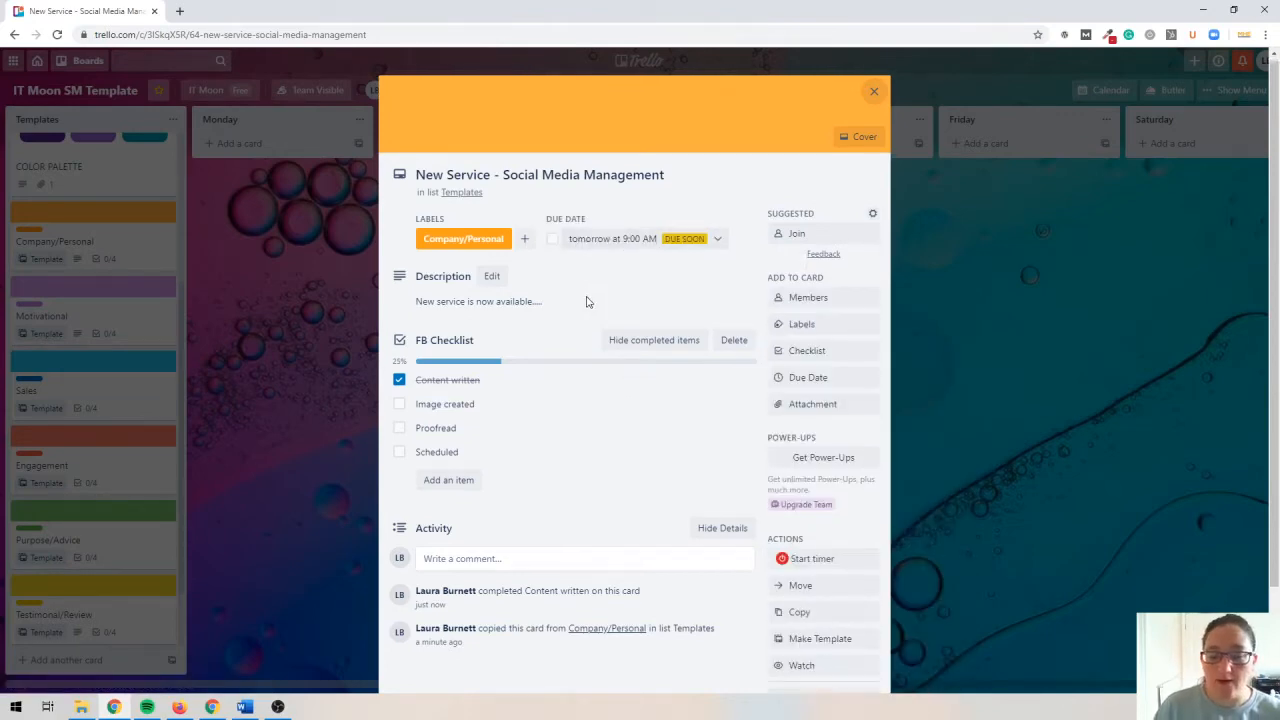
# - Close the card and move New Service - Social Media Management from Templates to the Wednesday list
pyautogui.click(214, 276)
pyautogui.scroll(-3, 106, 329)
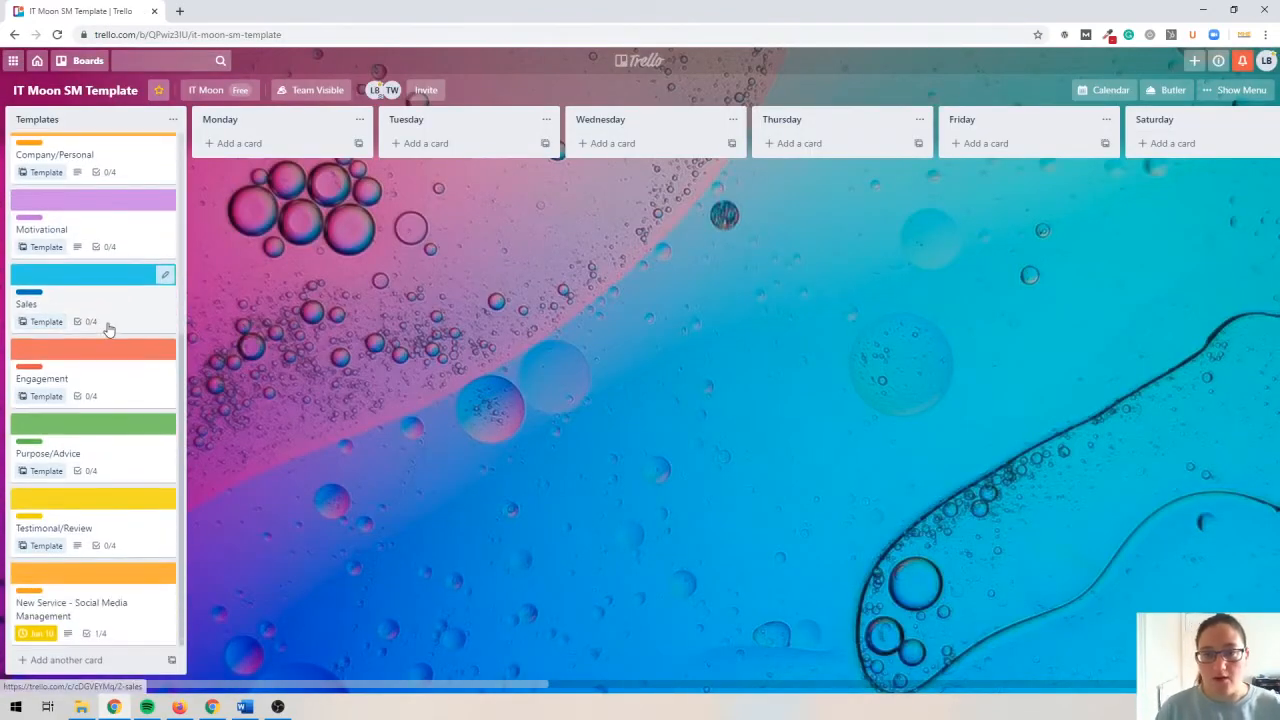
pyautogui.moveTo(72, 600); pyautogui.dragTo(625, 170)
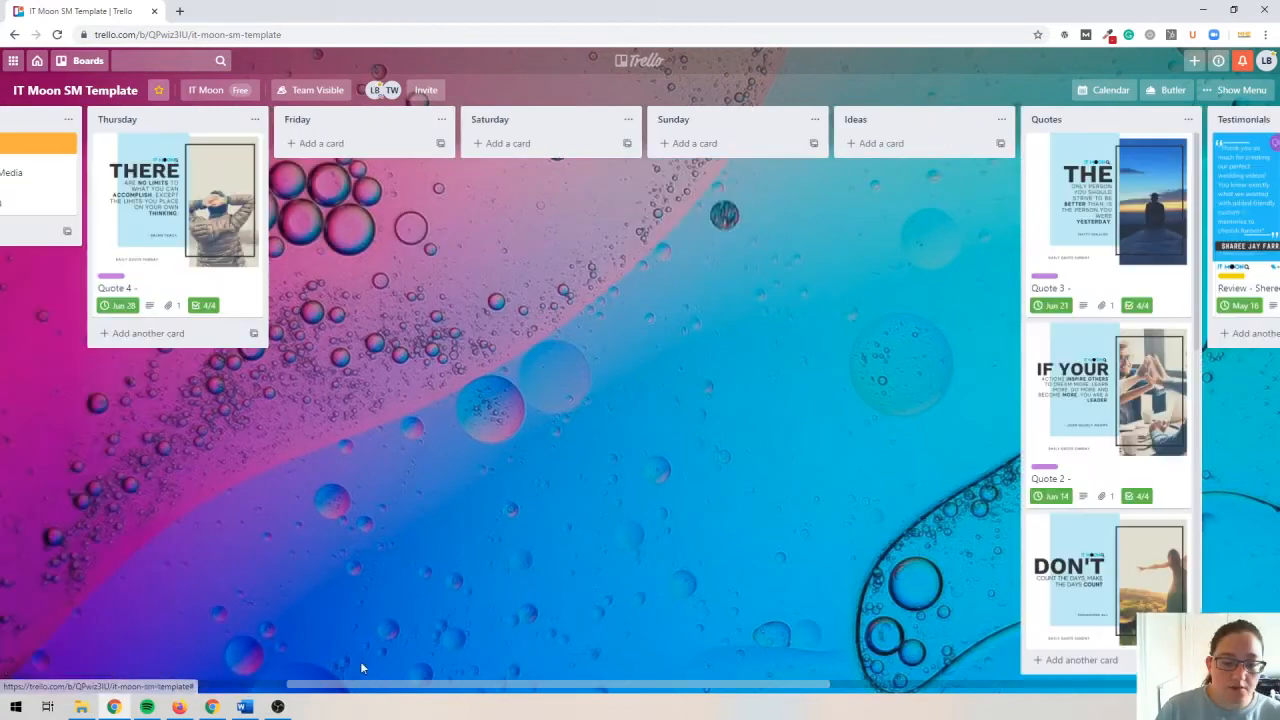
# - In the Thursday list's Quote 4 card, untick Scheduled, Proofread and Image created, and mark the due date as not complete
pyautogui.hscroll(-10, 360, 661)
pyautogui.click(875, 192)
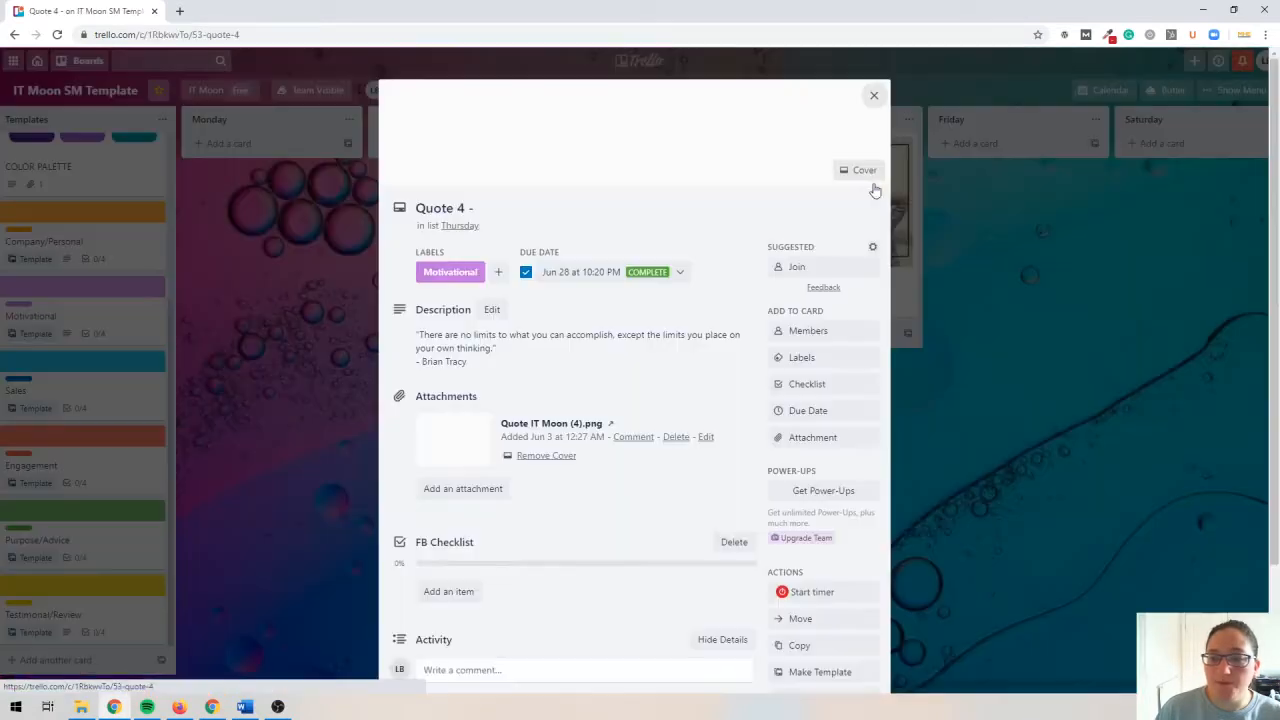
pyautogui.scroll(-1, 573, 308)
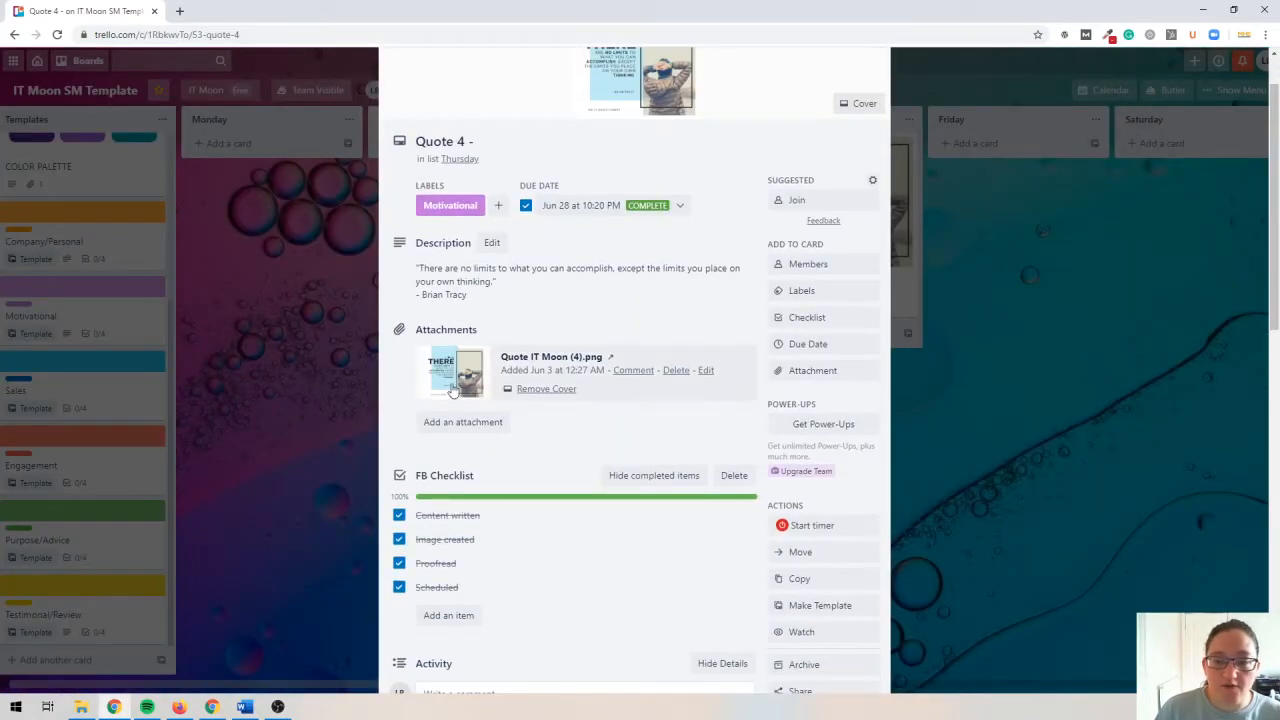
pyautogui.scroll(-2, 573, 308)
pyautogui.click(399, 454)
pyautogui.click(399, 430)
pyautogui.click(400, 408)
pyautogui.scroll(3, 494, 391)
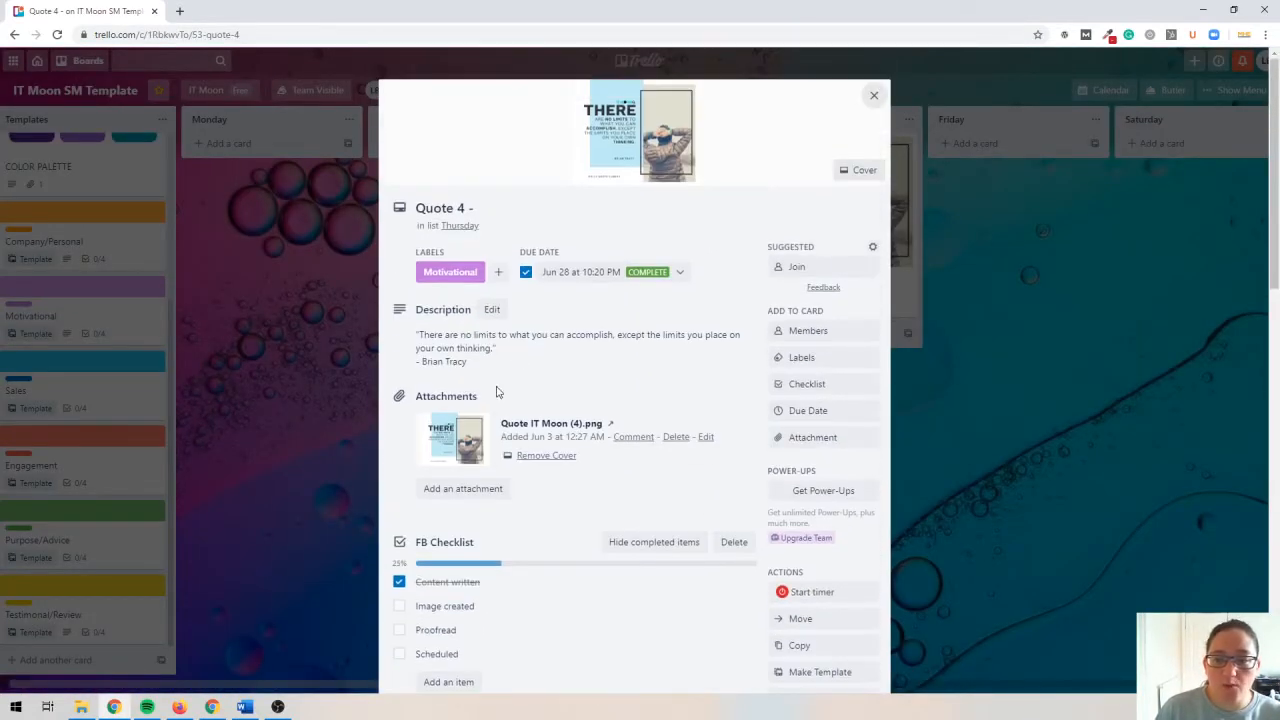
pyautogui.click(525, 272)
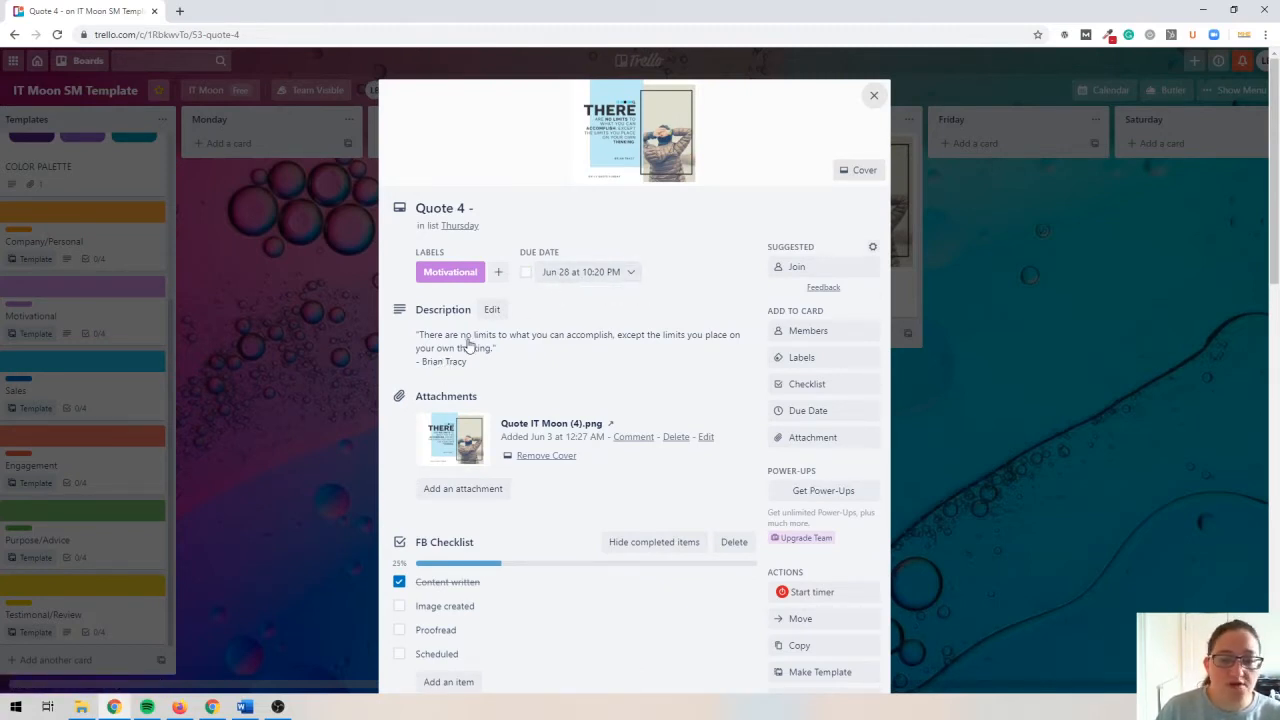
# - View the Quote IT Moon (4).png attachment full size with its image saving options, and close the card
pyautogui.scroll(-1, 470, 345)
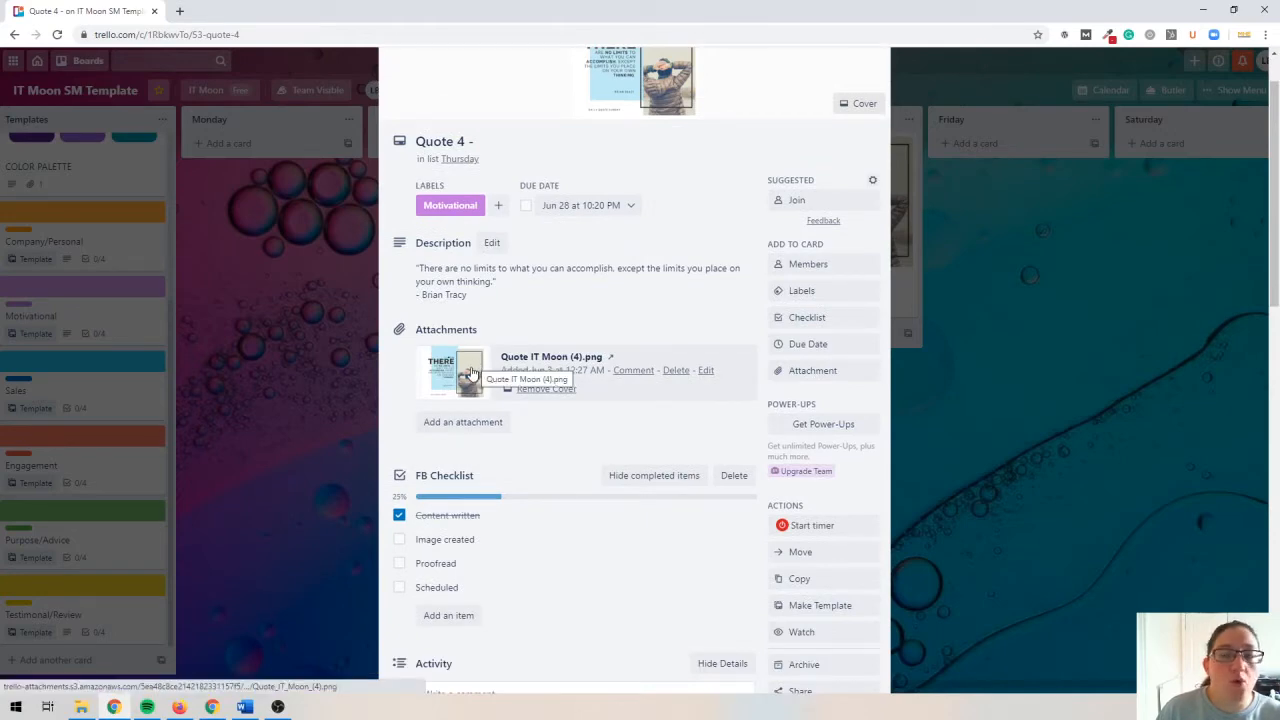
pyautogui.click(470, 372)
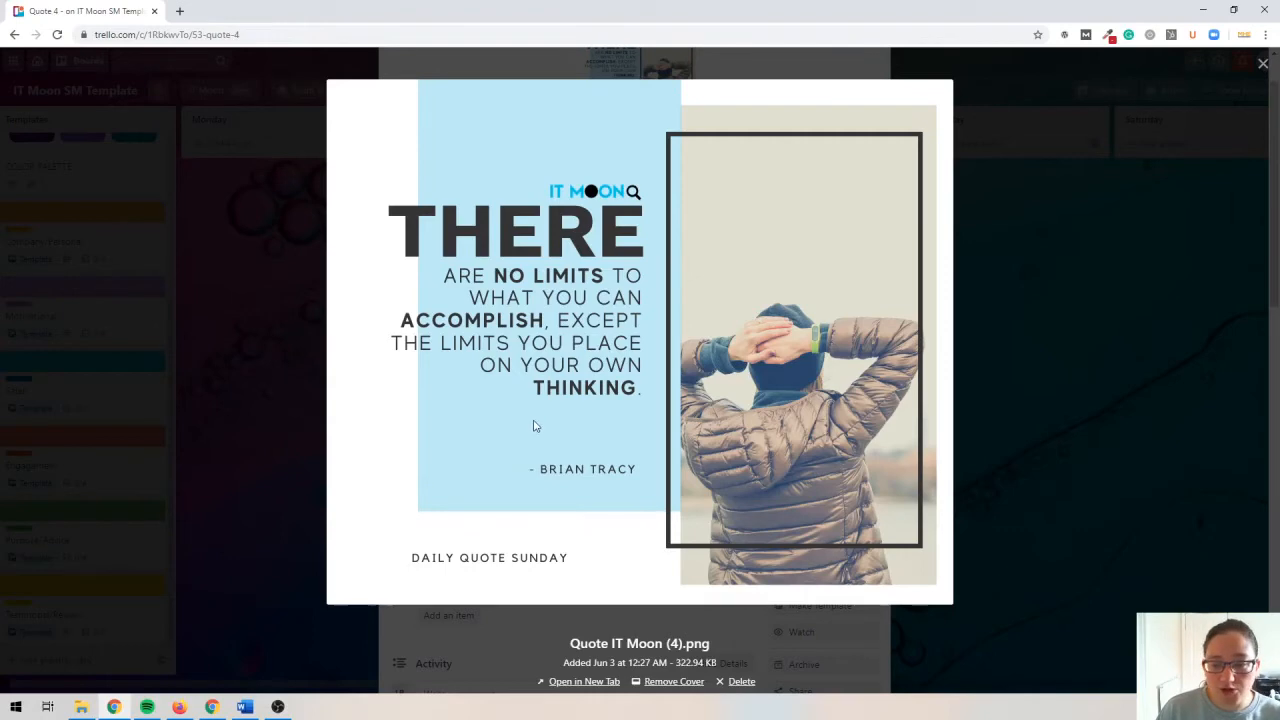
pyautogui.rightClick(530, 379)
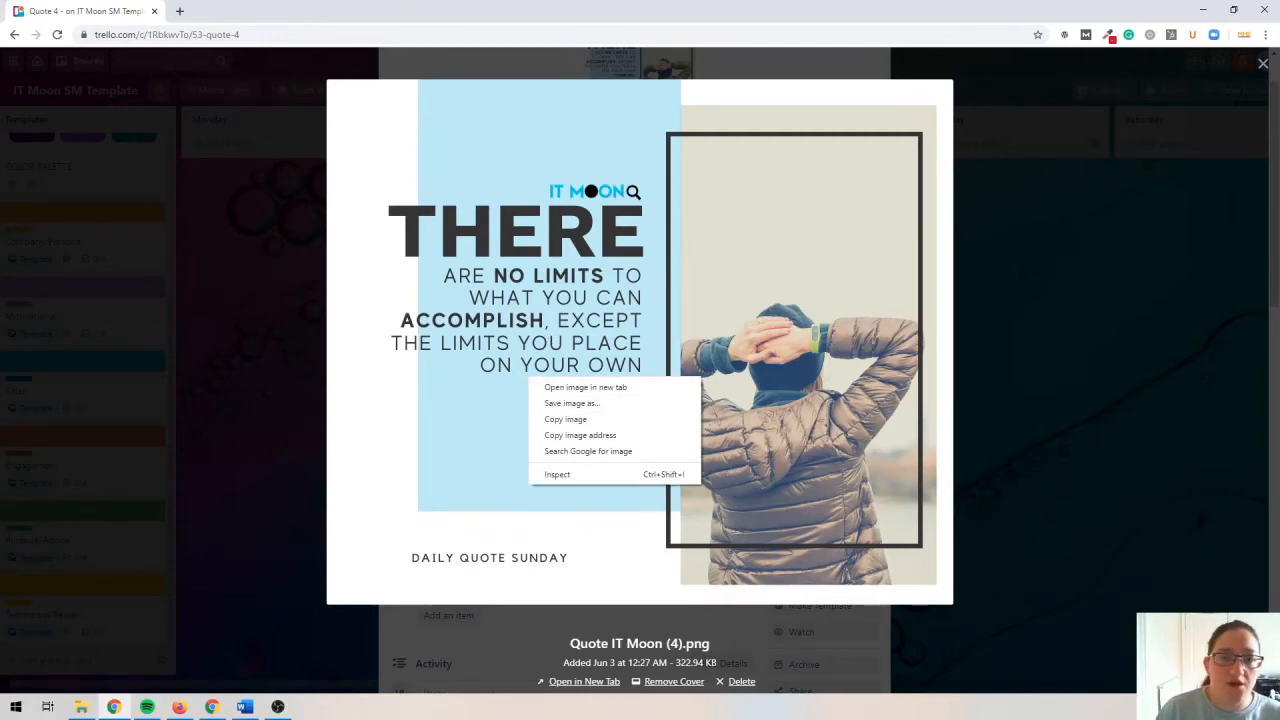
pyautogui.click(219, 187)
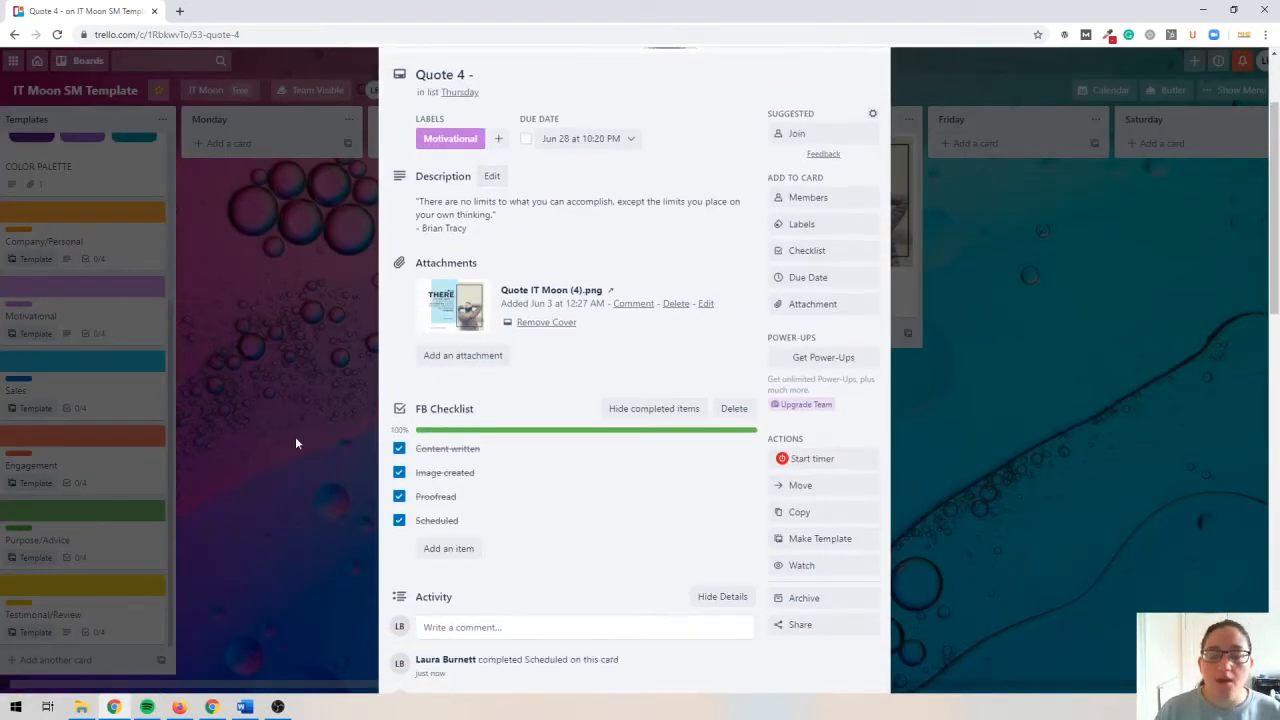
pyautogui.click(295, 436)
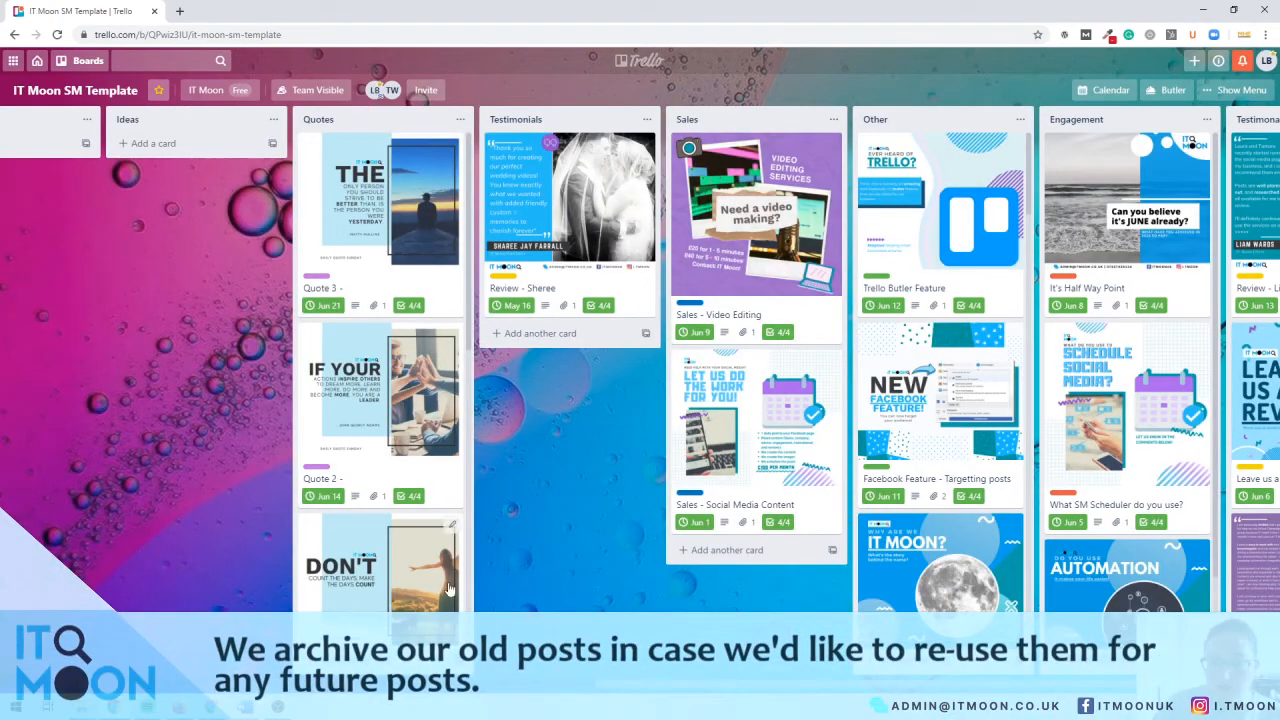
# - Move the wedding review card from Testimonials to the Testimonals list beside Engagement, and archive the emptied Testimonials list
pyautogui.hscroll(3, 640, 400)
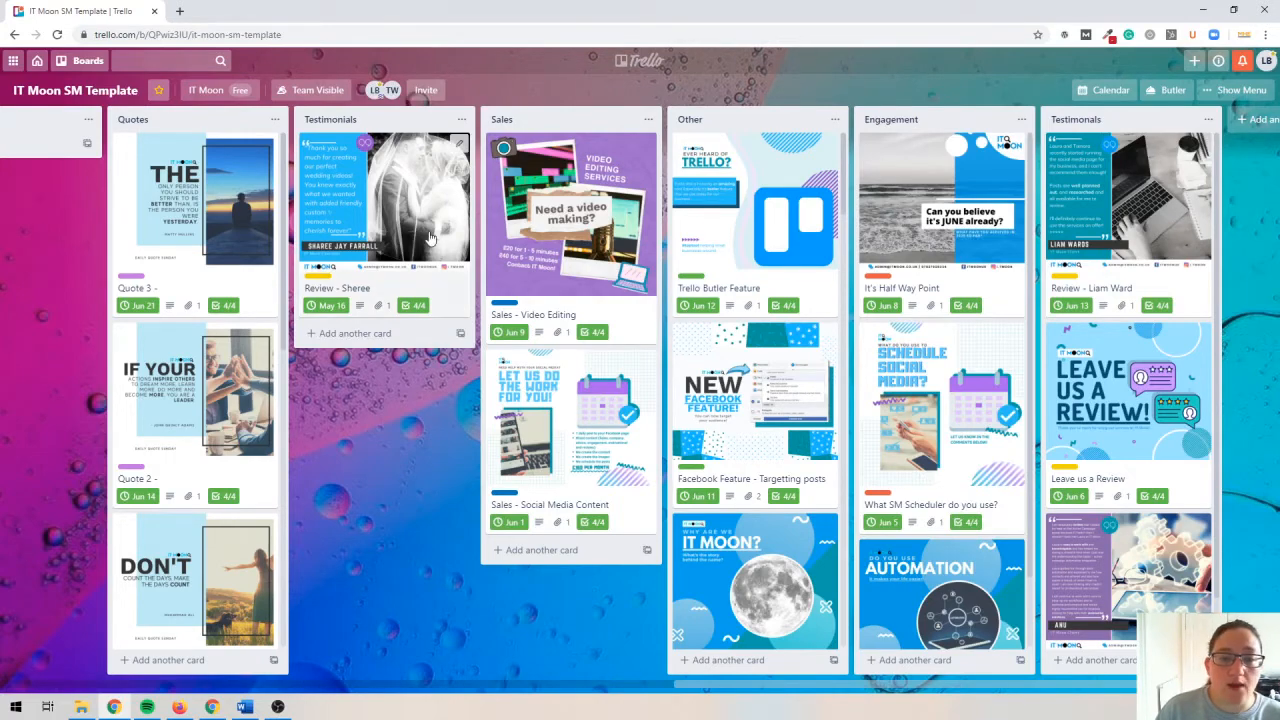
pyautogui.moveTo(430, 240); pyautogui.dragTo(1120, 385)
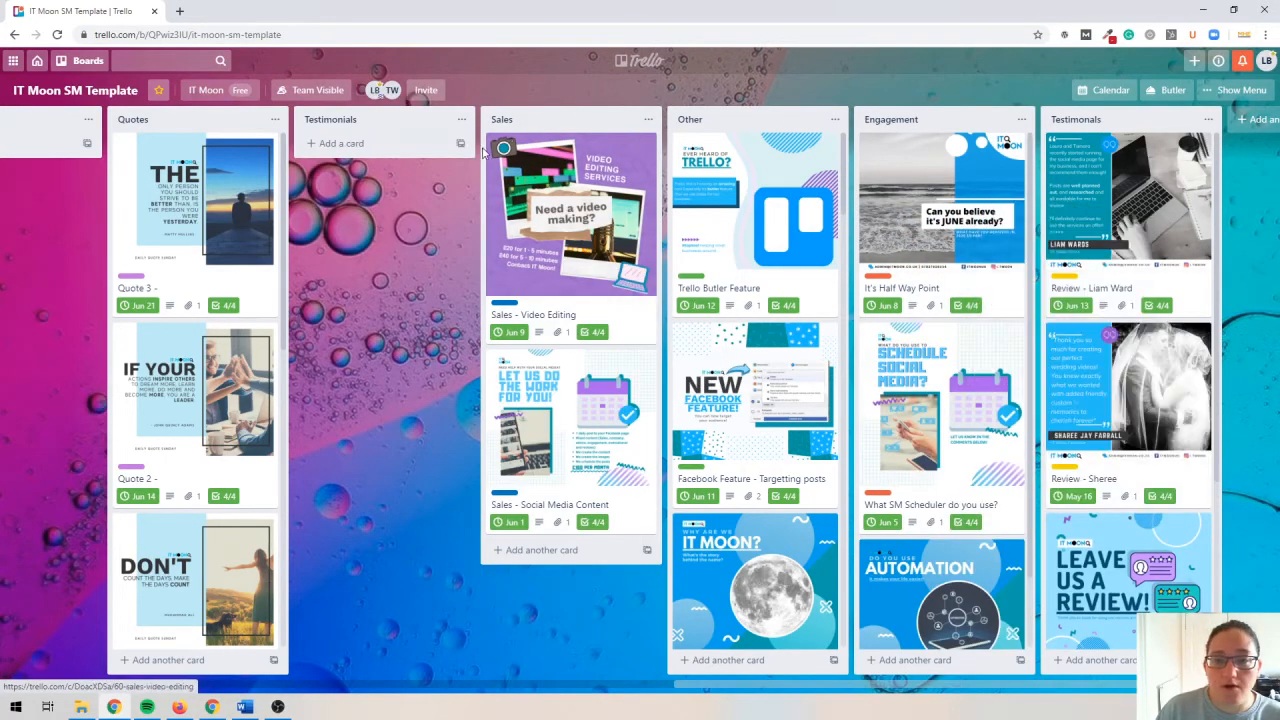
pyautogui.click(461, 119)
pyautogui.click(477, 327)
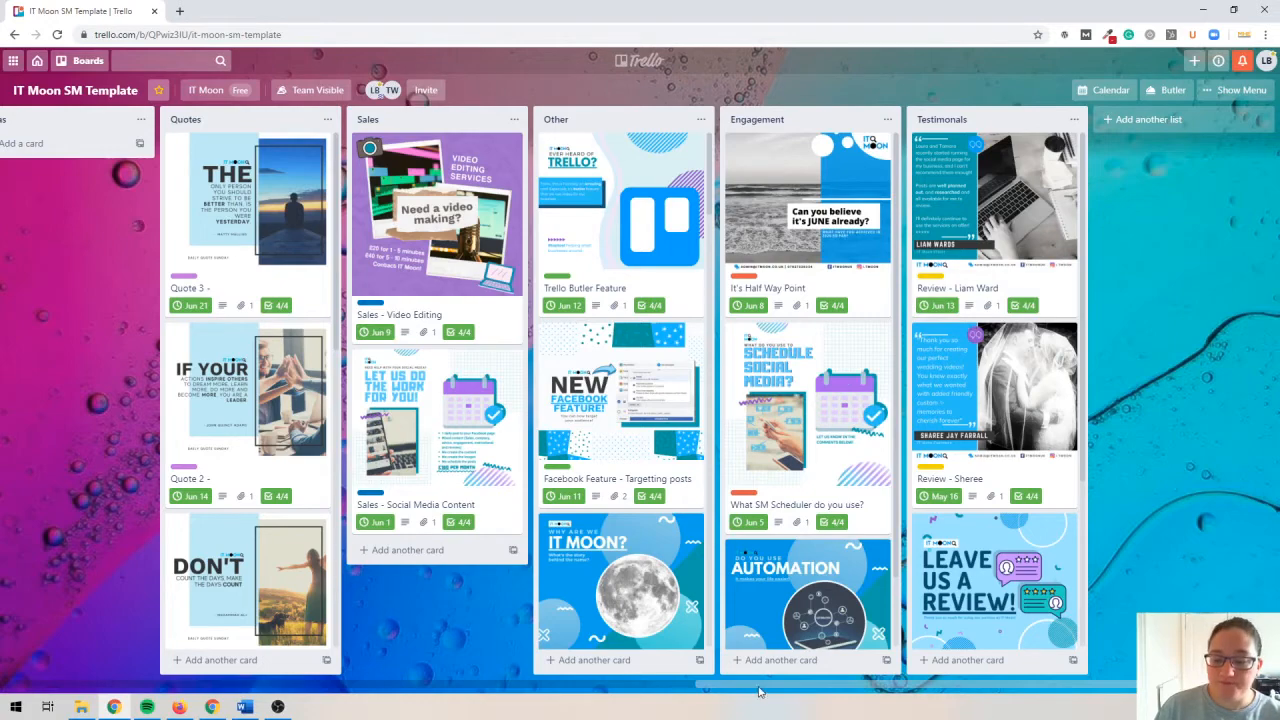
# - Move the New Service - Social Media Management card into the Other list and return it to the Wednesday list
pyautogui.moveTo(748, 688); pyautogui.dragTo(12, 712)
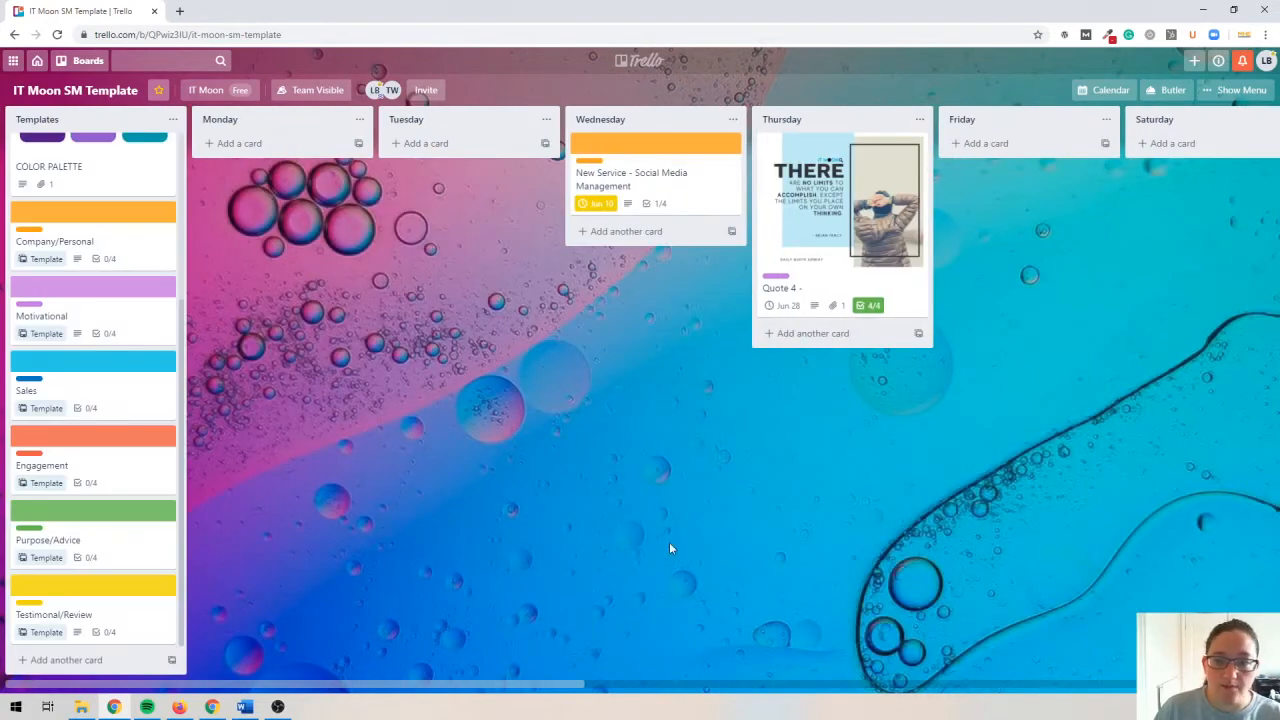
pyautogui.moveTo(703, 194); pyautogui.dragTo(728, 556)
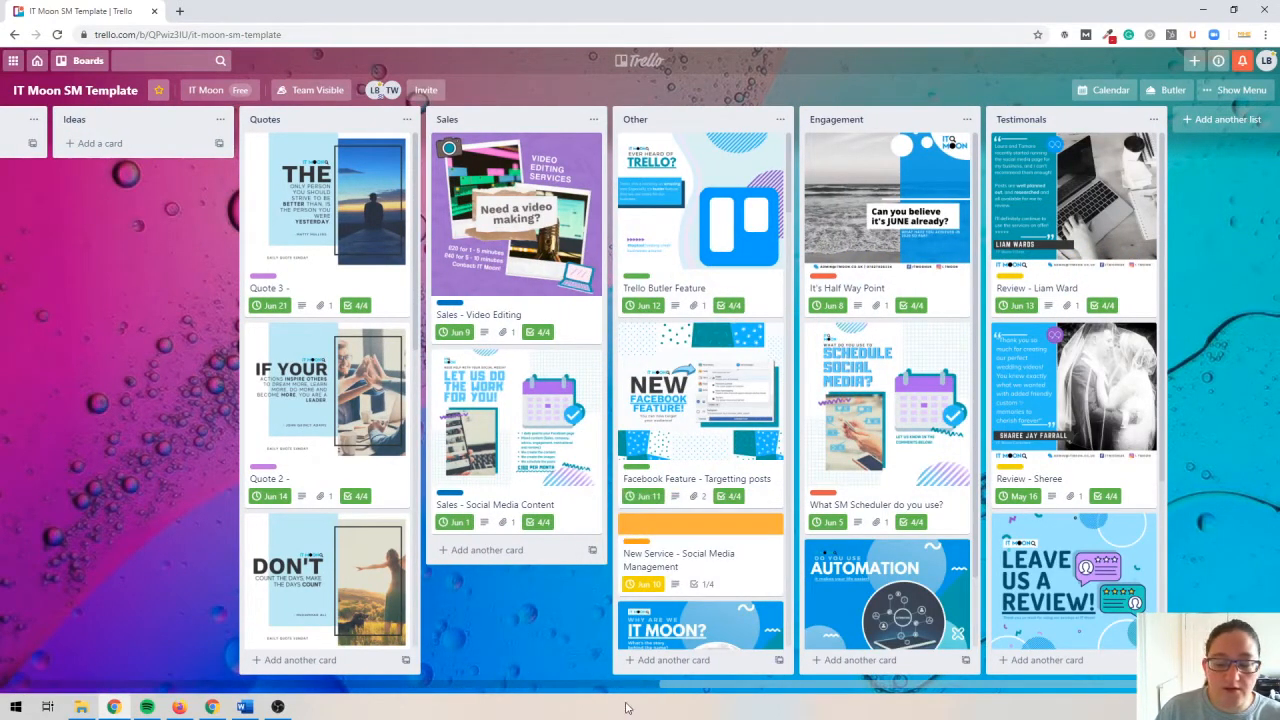
pyautogui.moveTo(689, 686); pyautogui.dragTo(340, 686)
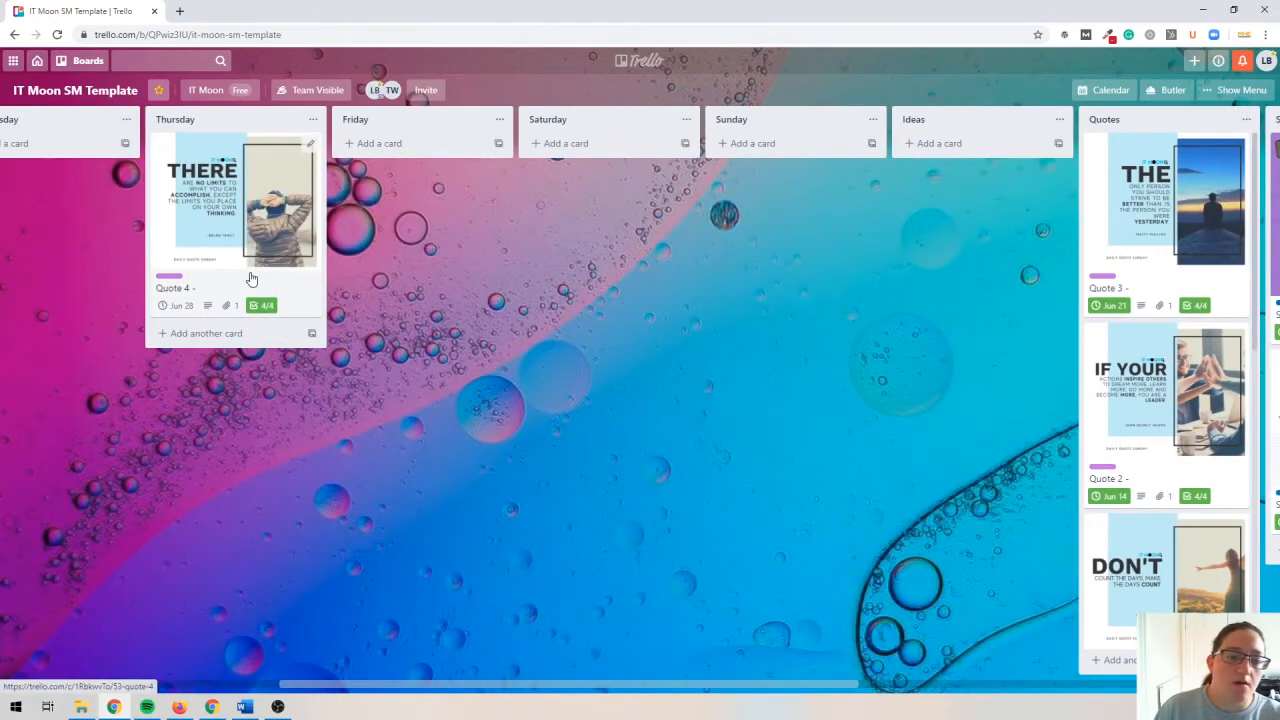
pyautogui.moveTo(698, 684); pyautogui.dragTo(937, 659)
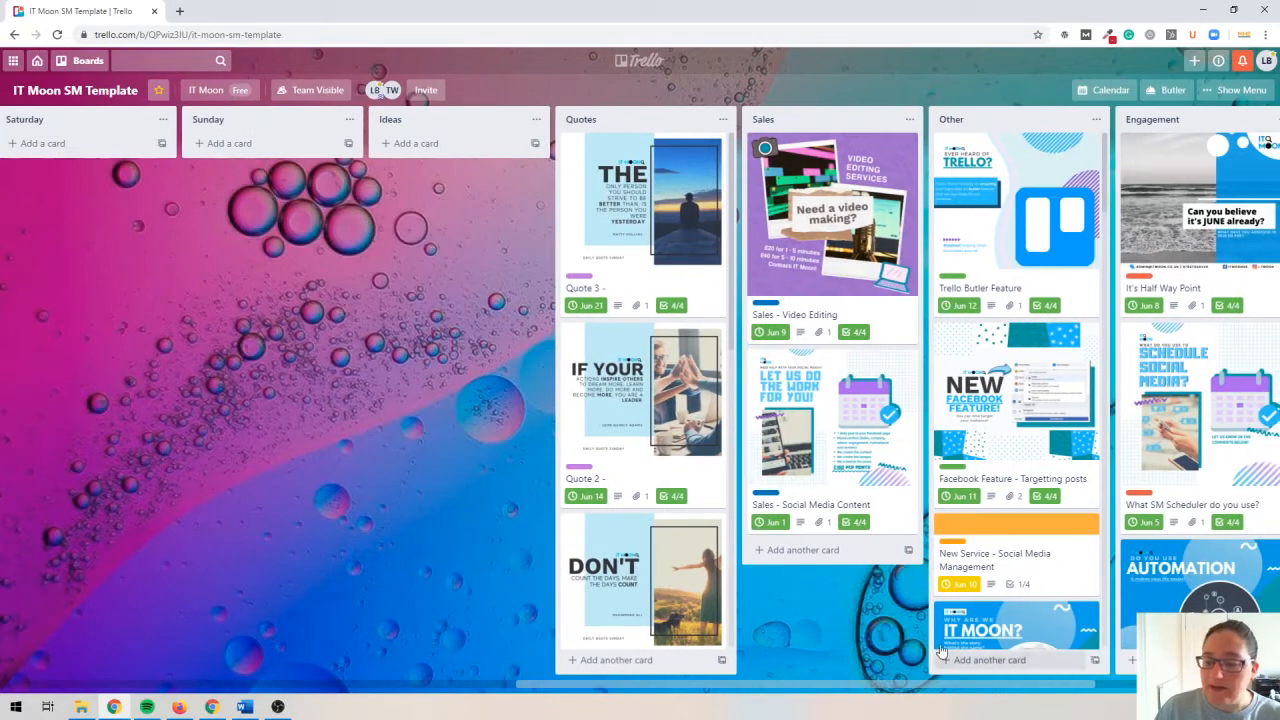
pyautogui.moveTo(1003, 560); pyautogui.dragTo(650, 300)
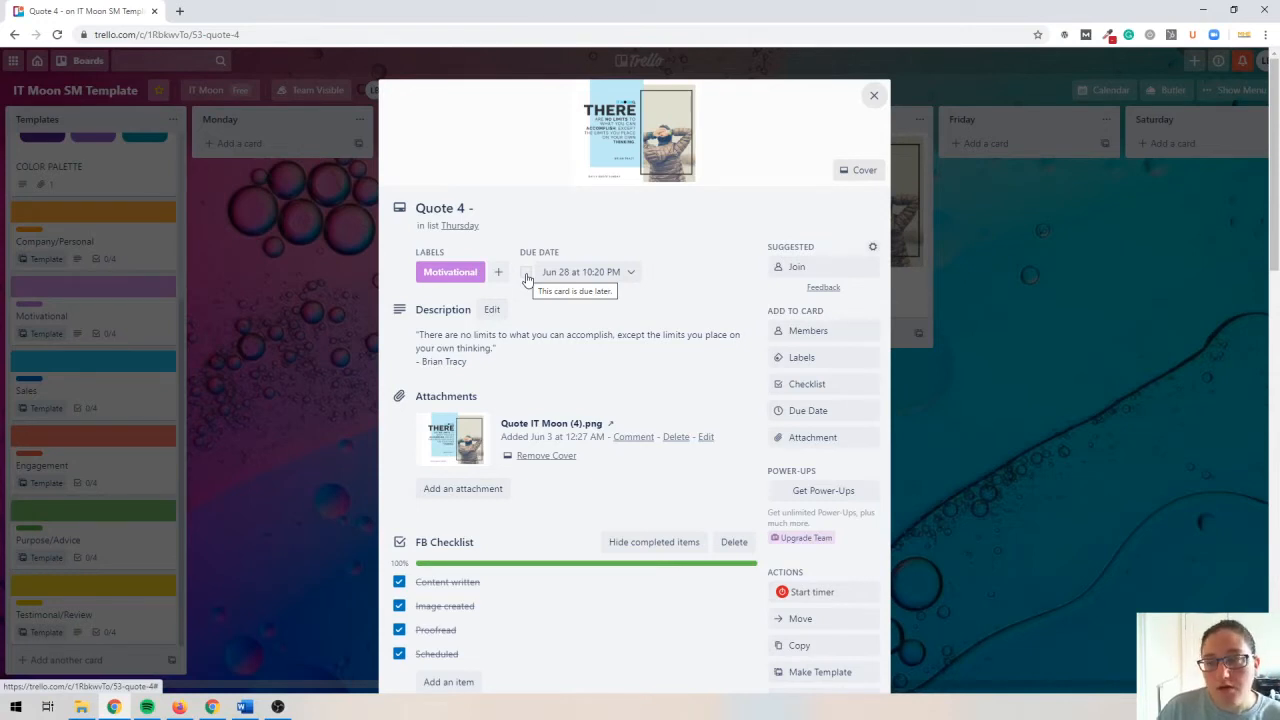
# - Mark the Quote 4 card's due date as complete and close the card
pyautogui.click(526, 274)
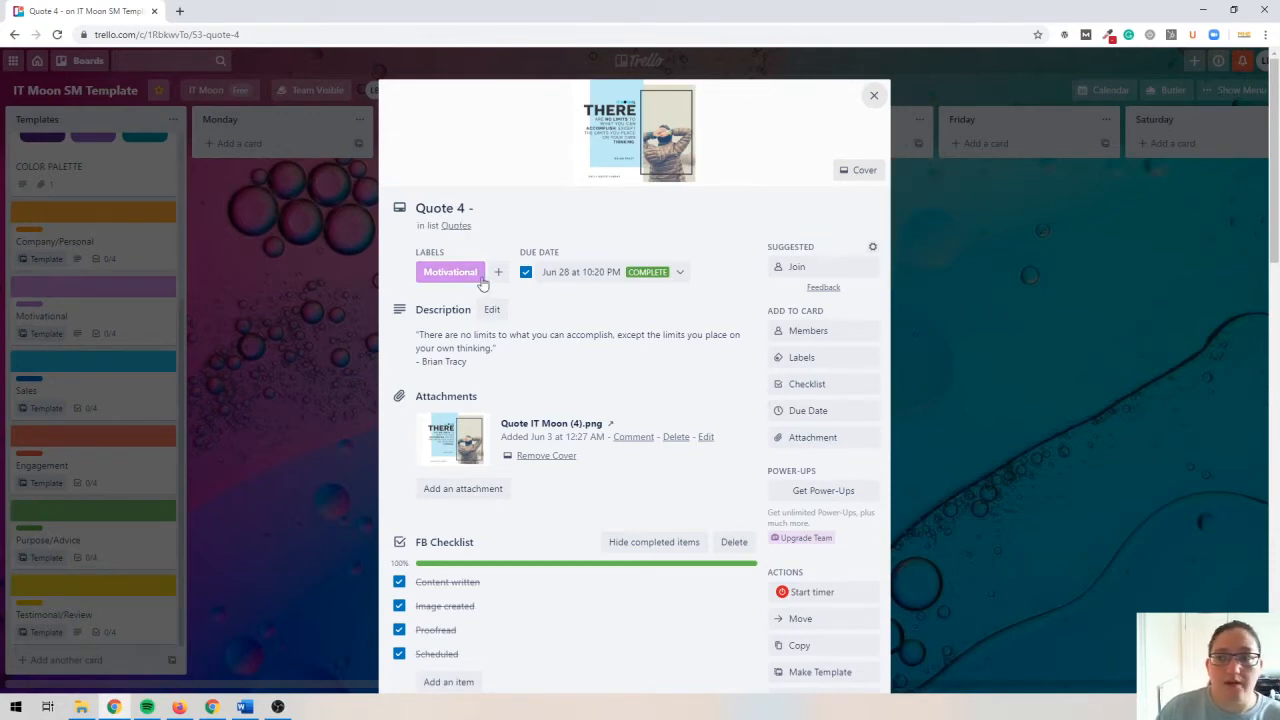
pyautogui.click(875, 97)
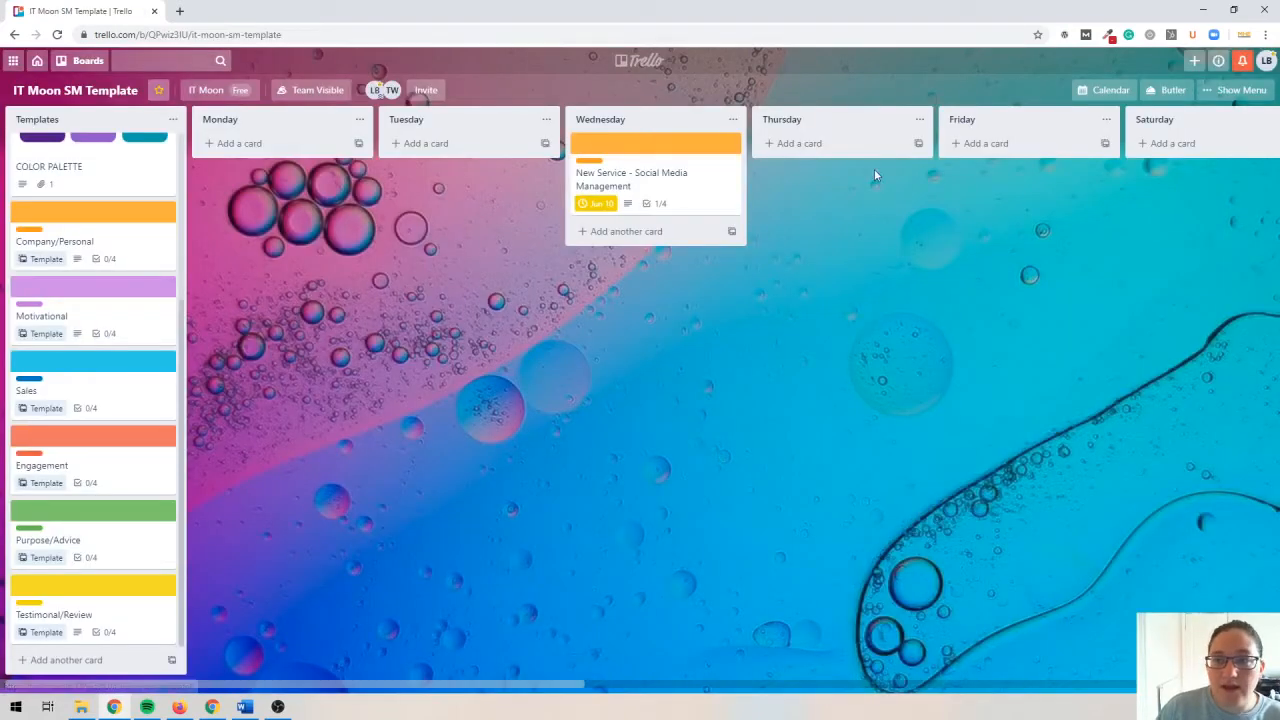
# - Open the board's Butler automation and look through the suggested automation tips
pyautogui.moveTo(399, 688); pyautogui.dragTo(846, 688)
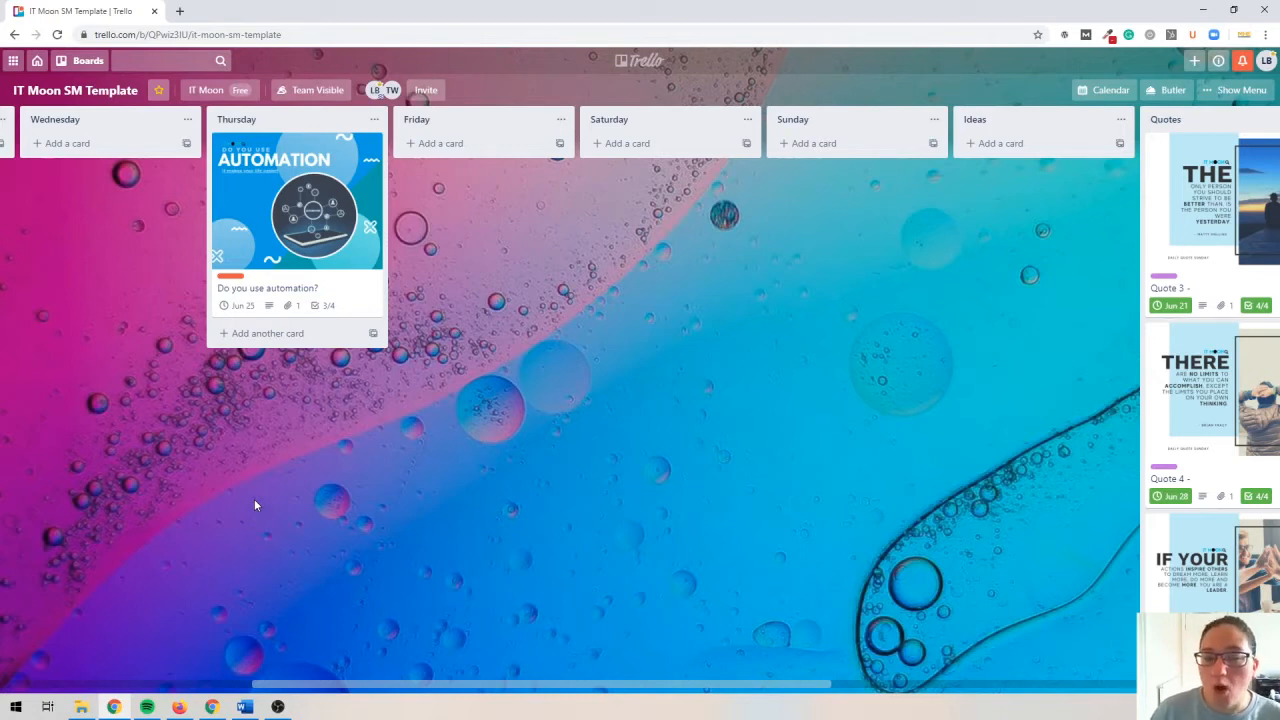
pyautogui.click(1153, 92)
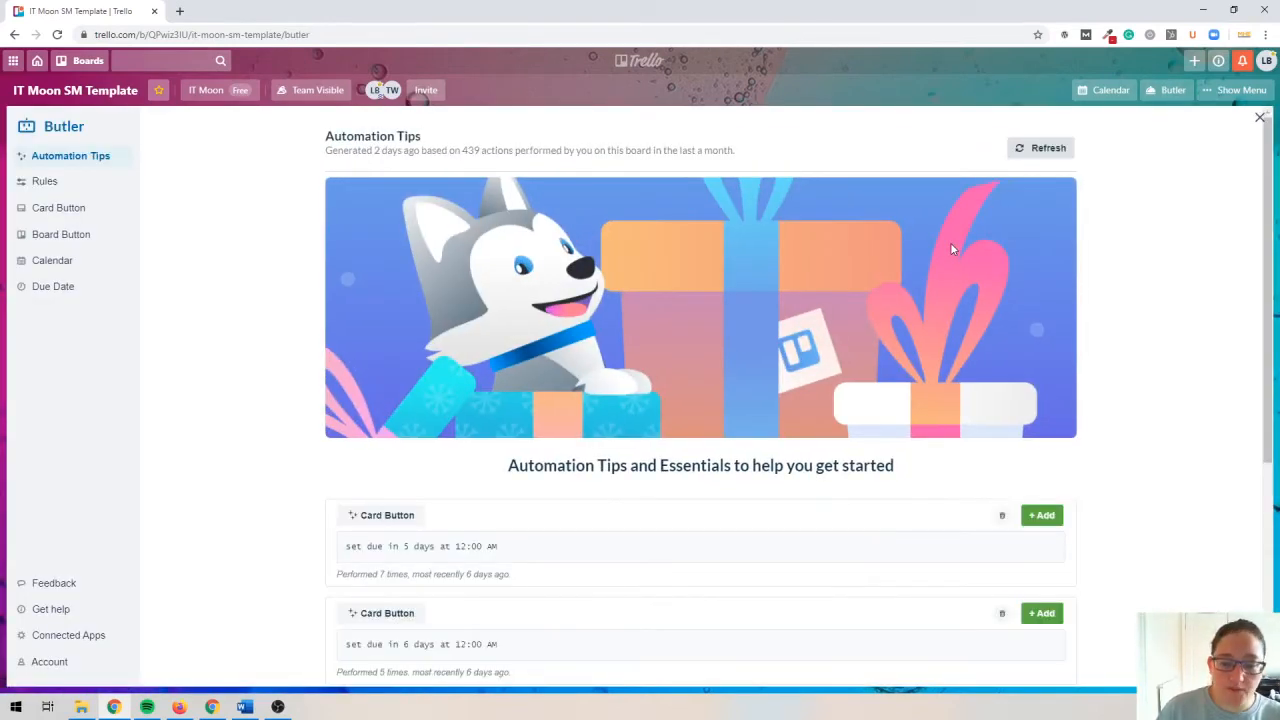
pyautogui.scroll(-2, 965, 490)
pyautogui.scroll(-3, 964, 490)
pyautogui.scroll(5, 963, 490)
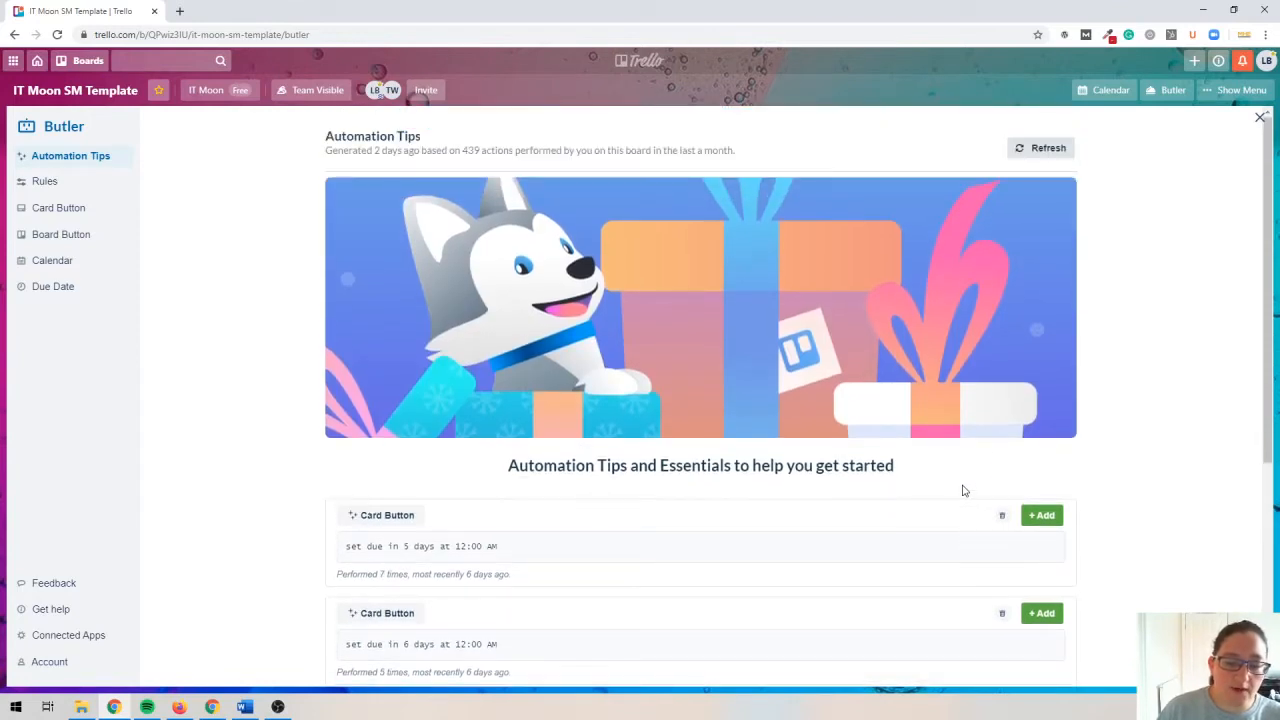
# - Review the existing Butler rules that move completed cards to lists by label, and check the list of available boards
pyautogui.click(71, 192)
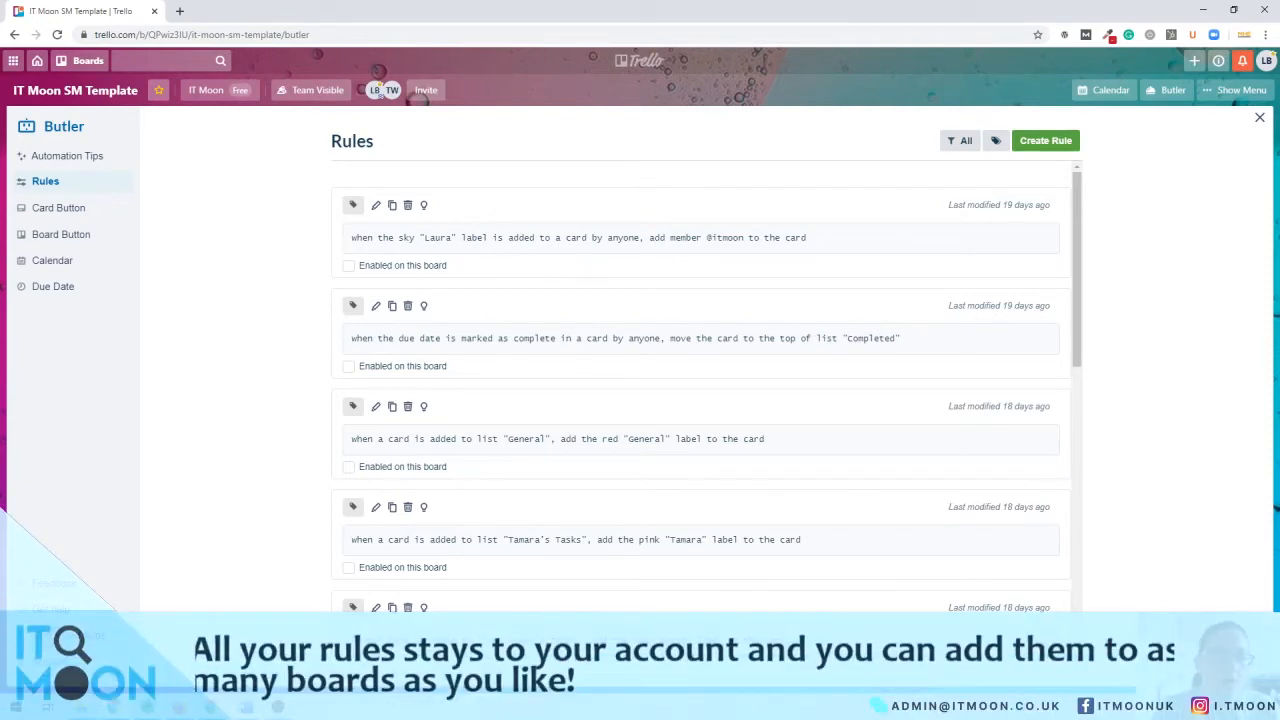
pyautogui.click(68, 62)
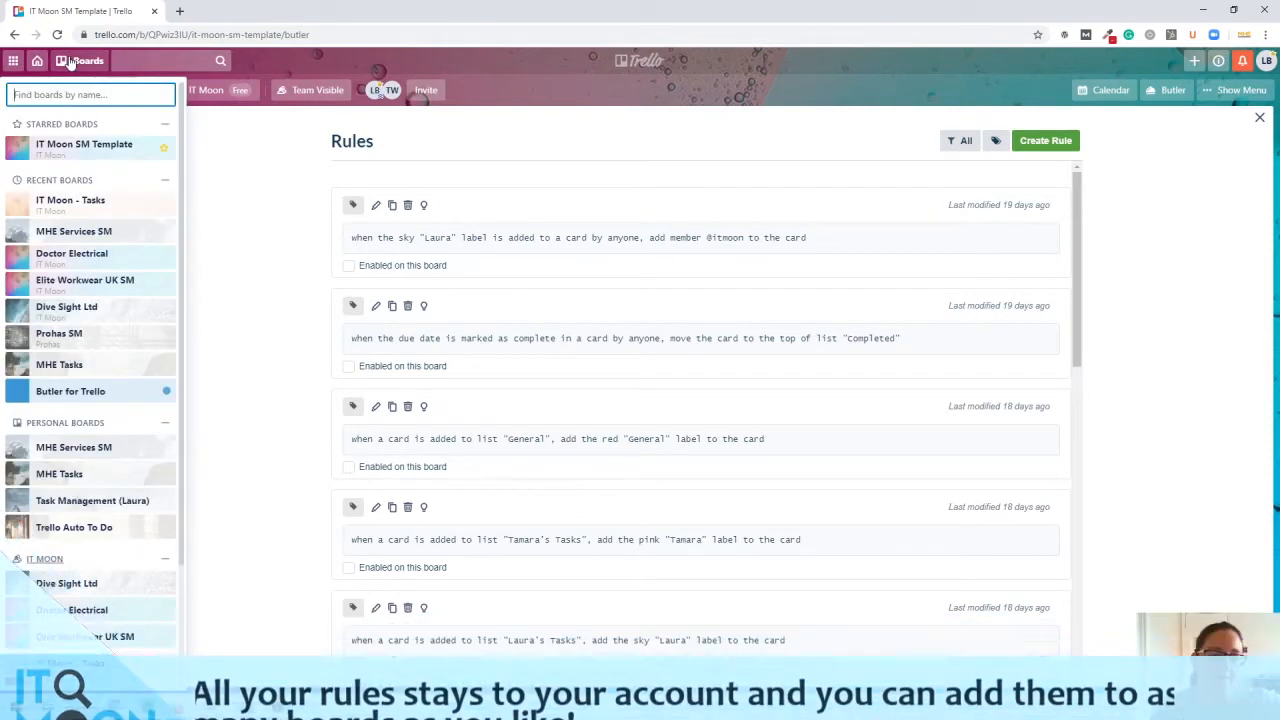
pyautogui.click(96, 69)
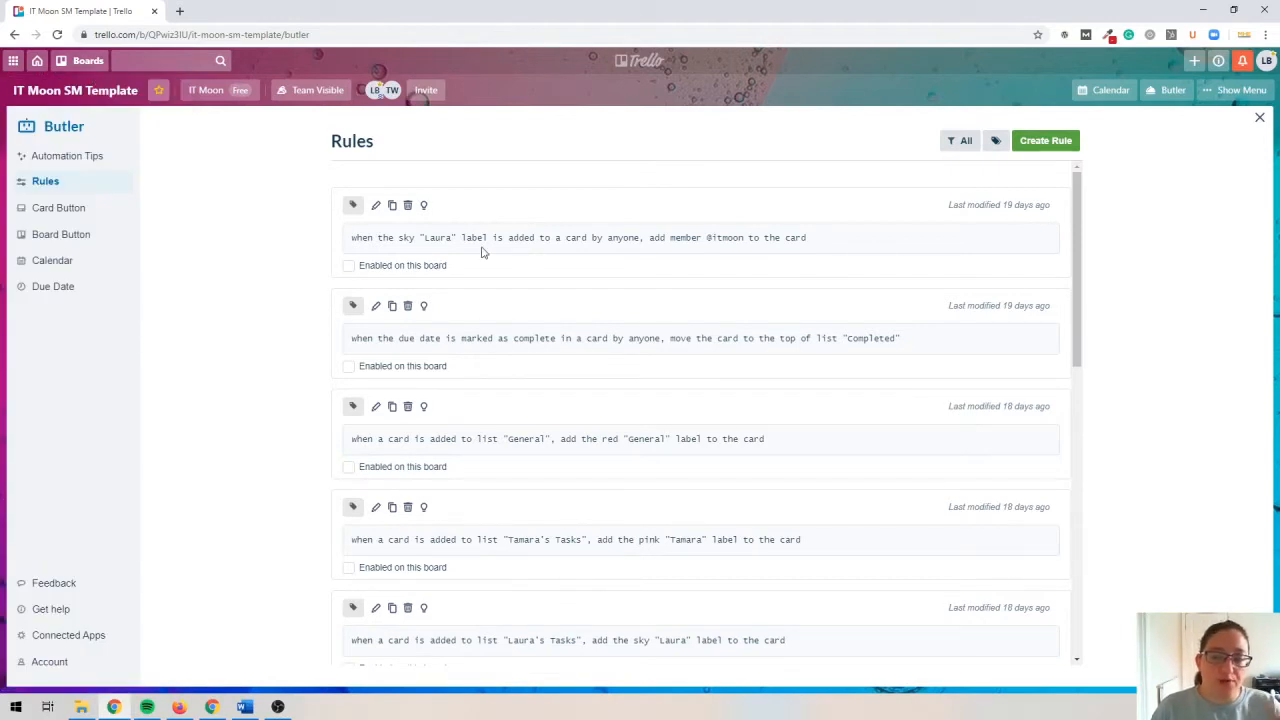
pyautogui.scroll(-2, 481, 252)
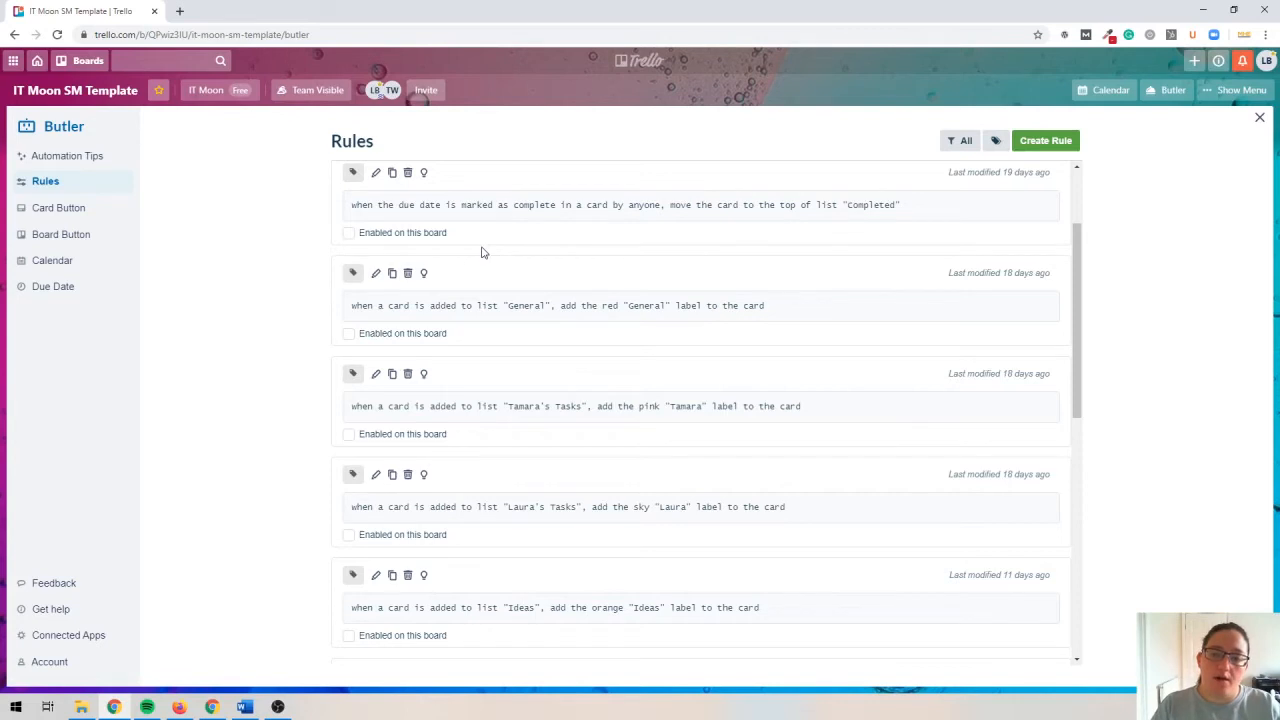
pyautogui.scroll(-8, 481, 252)
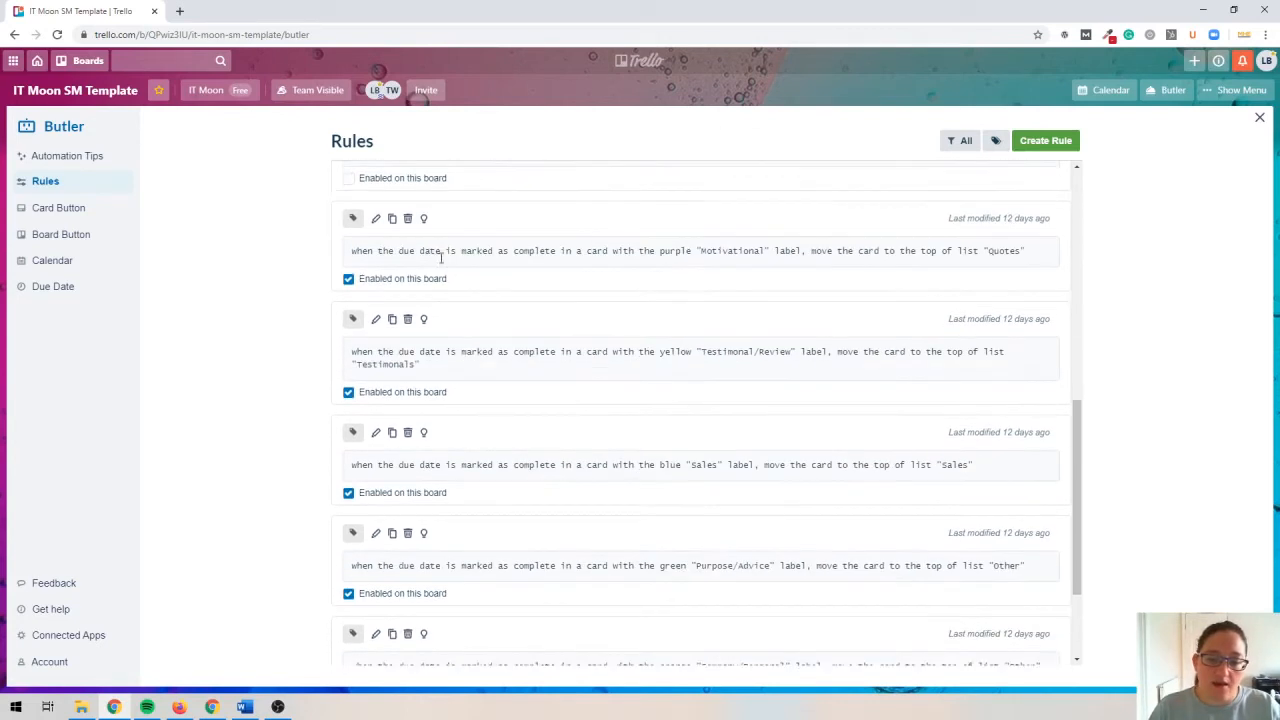
pyautogui.scroll(-2, 352, 210)
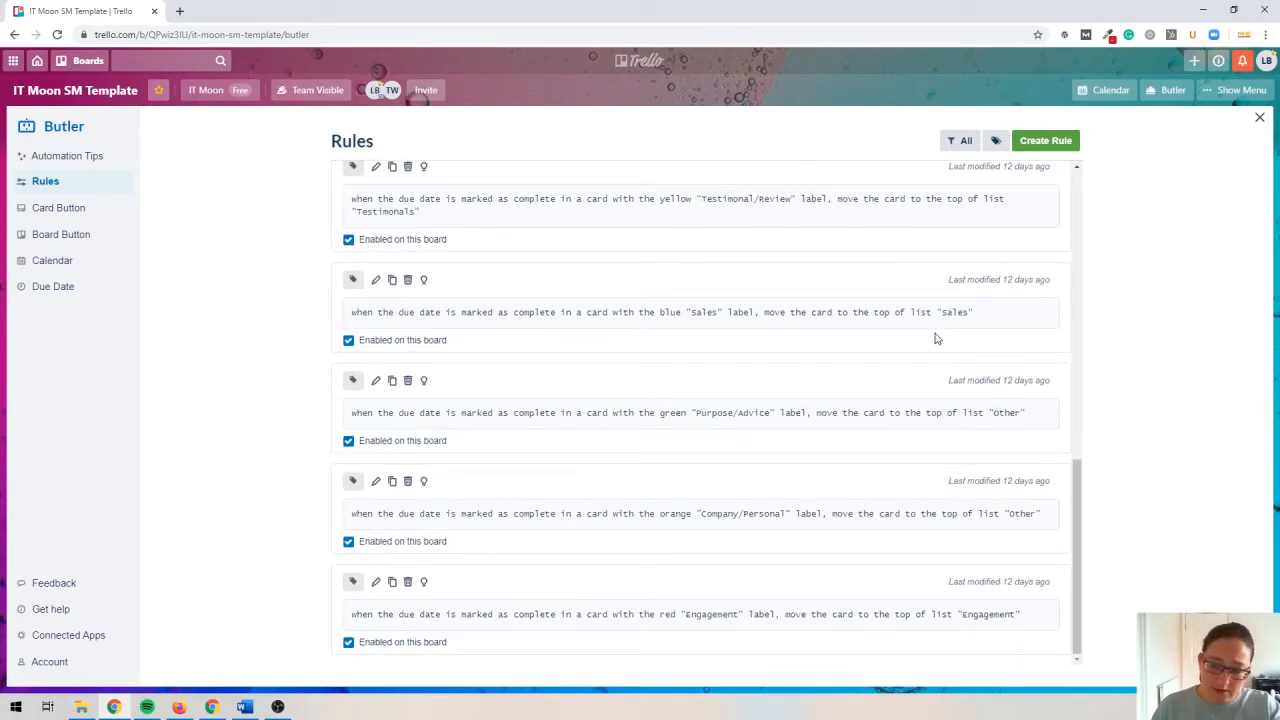
pyautogui.scroll(2, 936, 339)
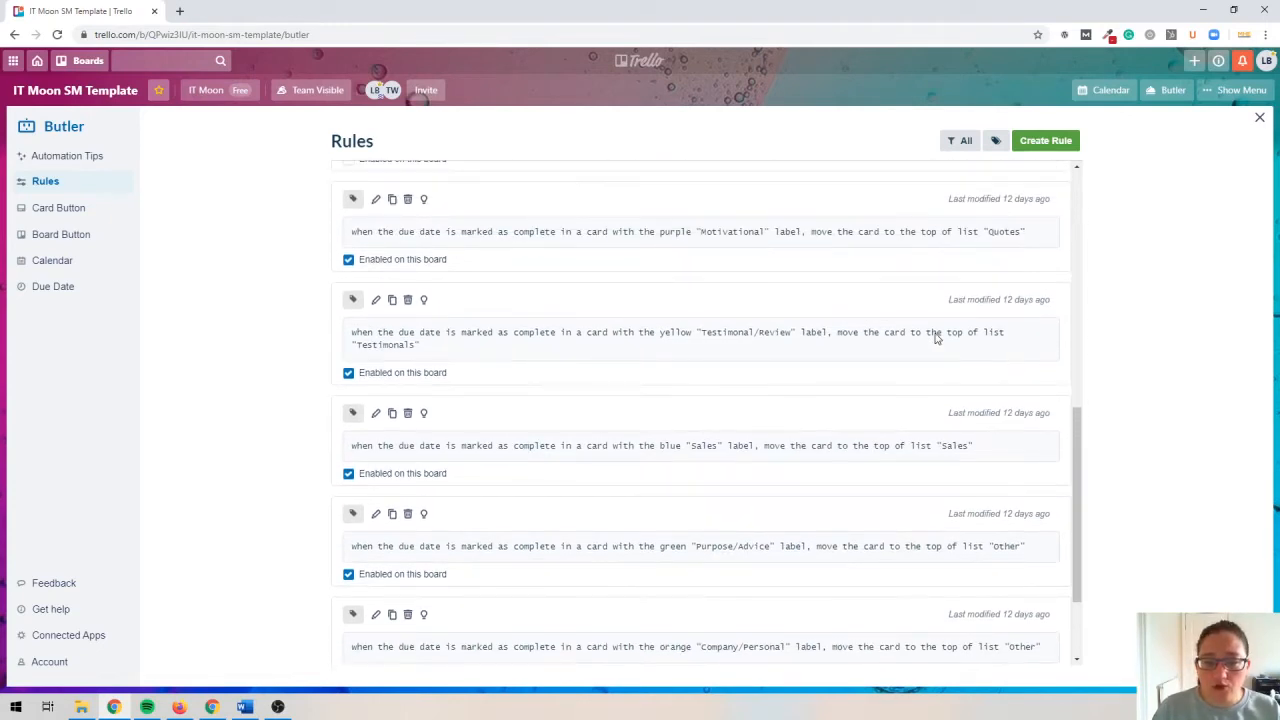
# - Start a new rule with a date trigger for when the due date is marked as complete in a card
pyautogui.click(1069, 141)
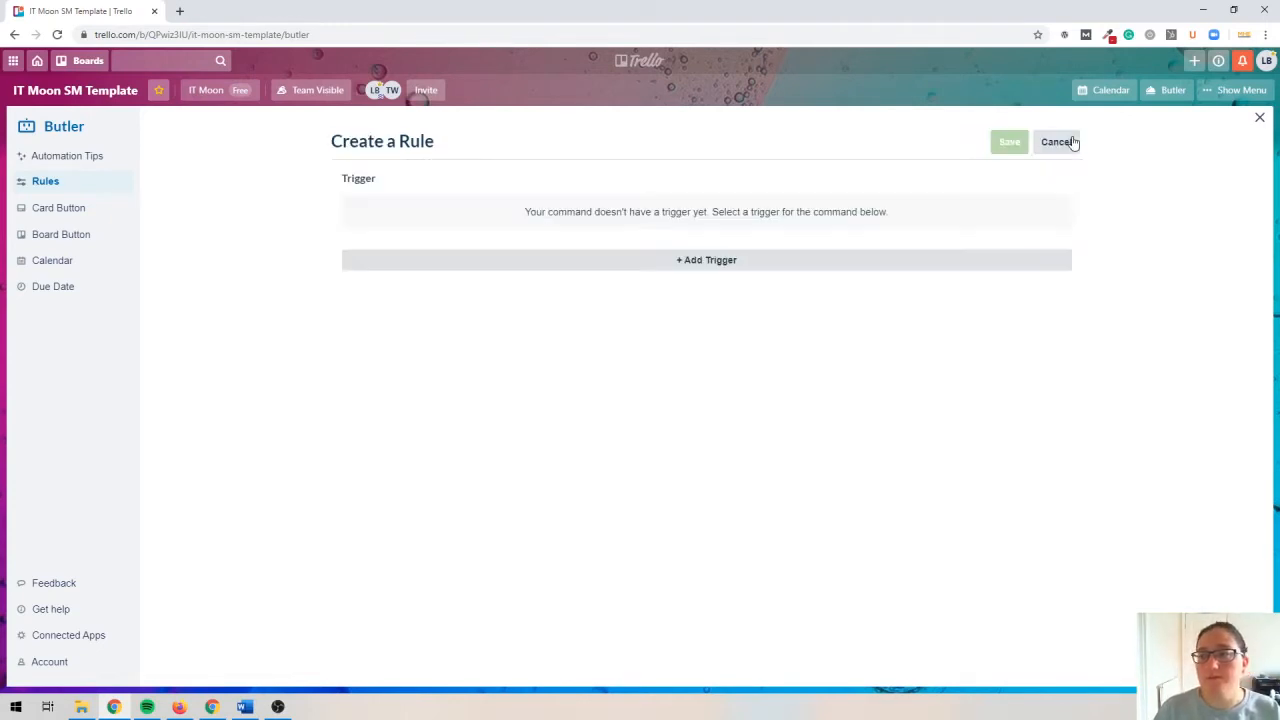
pyautogui.click(576, 264)
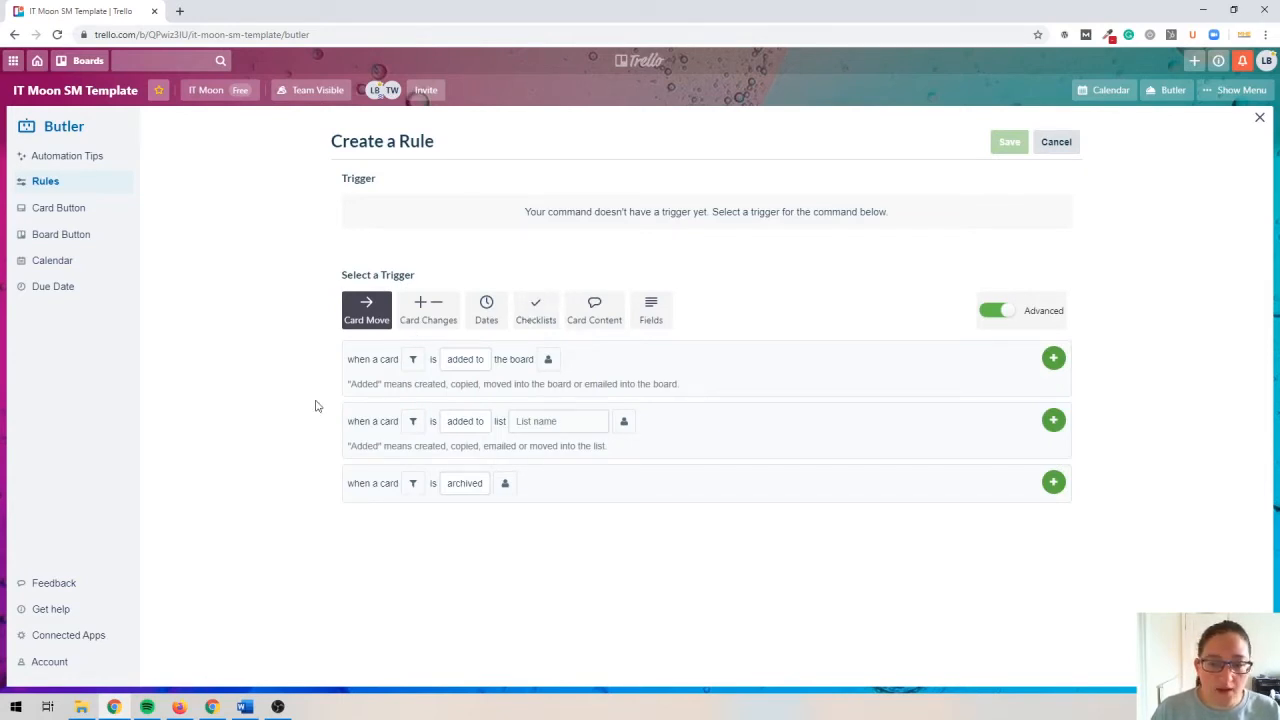
pyautogui.click(489, 312)
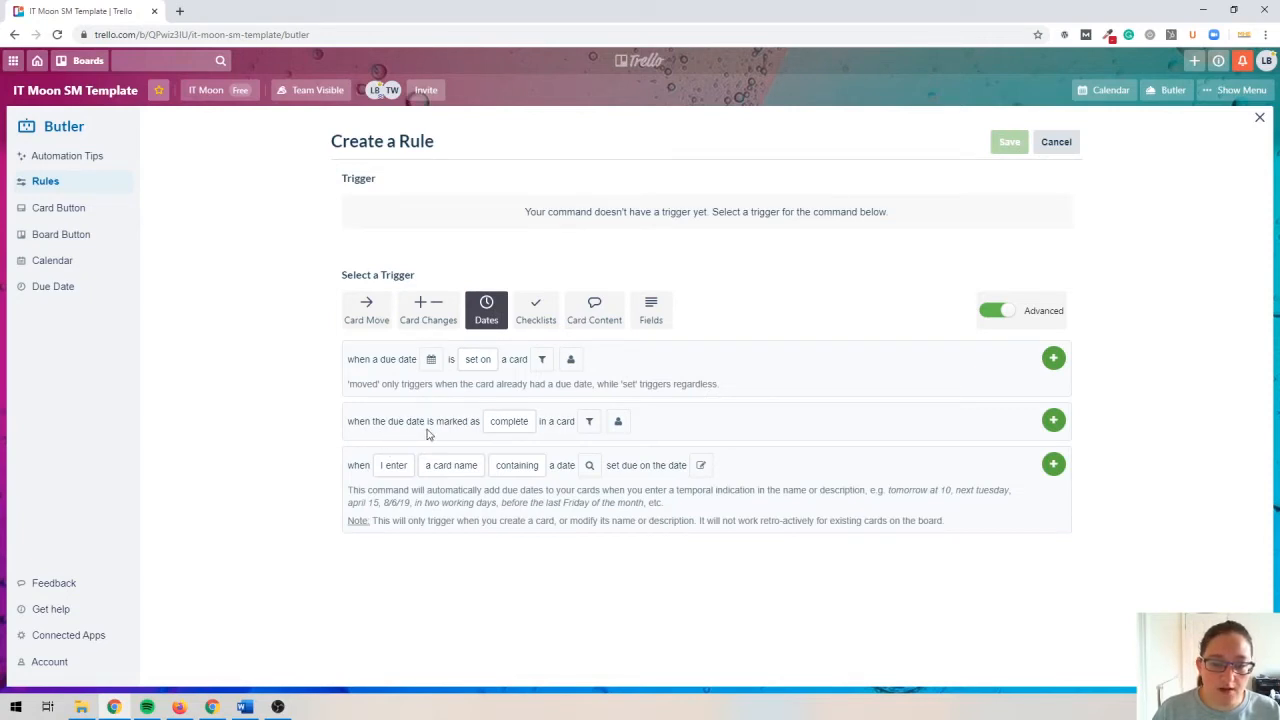
pyautogui.click(512, 426)
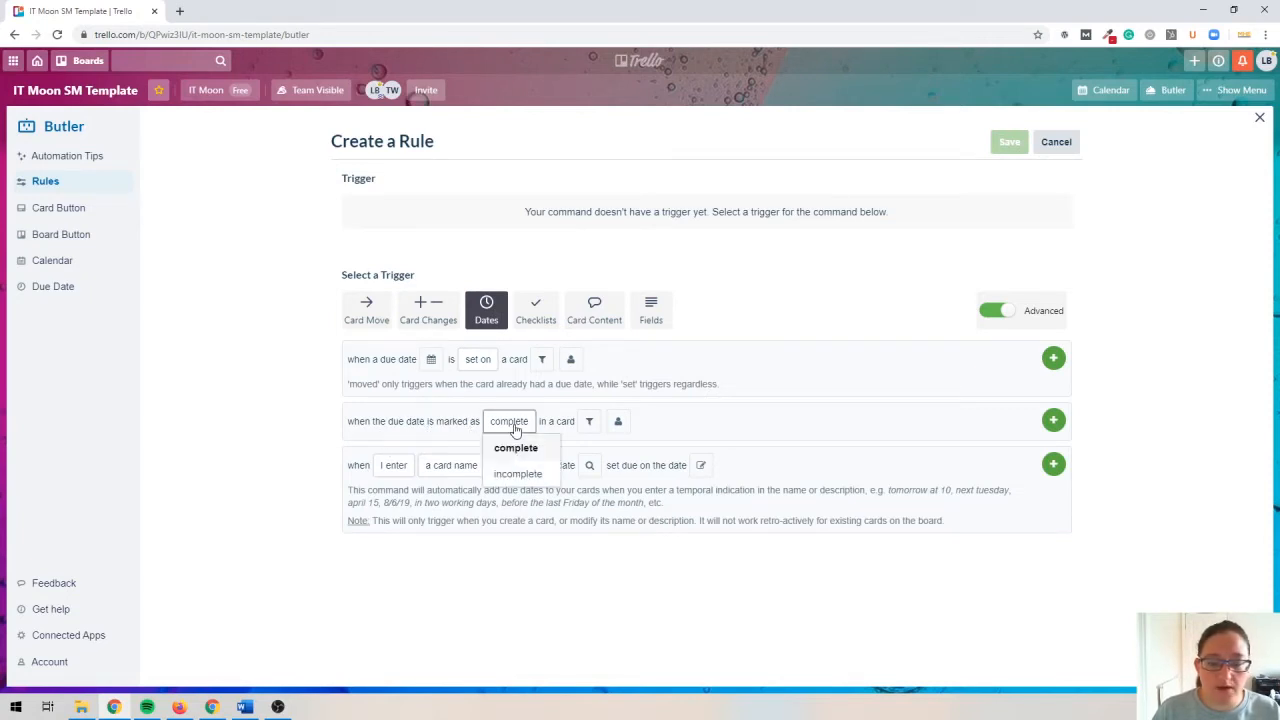
# - Filter the due-date-complete trigger to cards with the yellow "Testimonal/Review" label
pyautogui.click(586, 424)
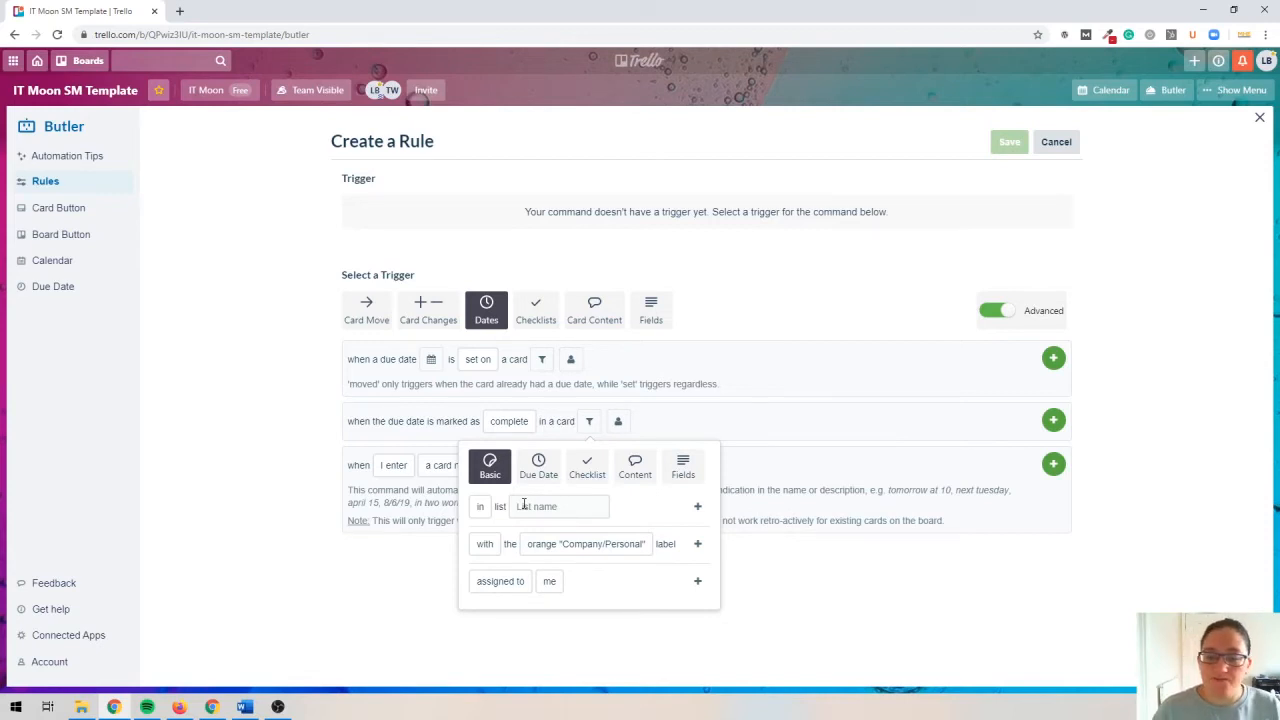
pyautogui.click(498, 542)
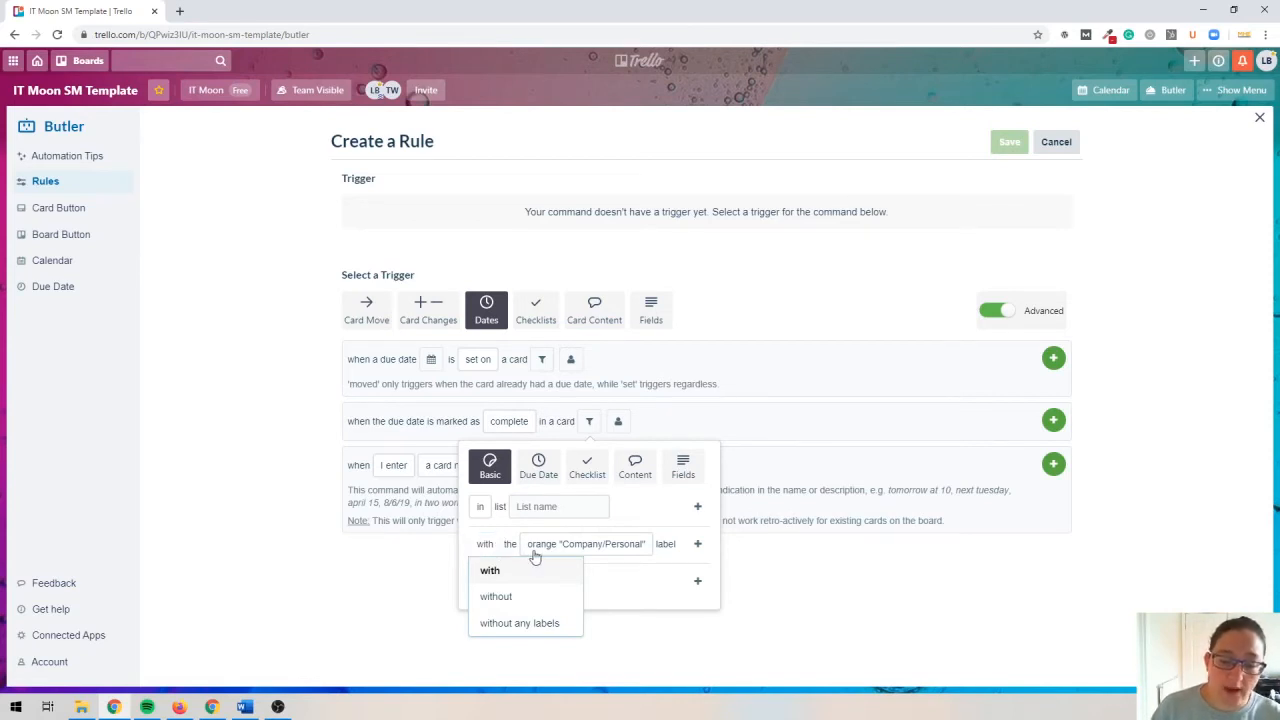
pyautogui.click(490, 569)
pyautogui.click(603, 546)
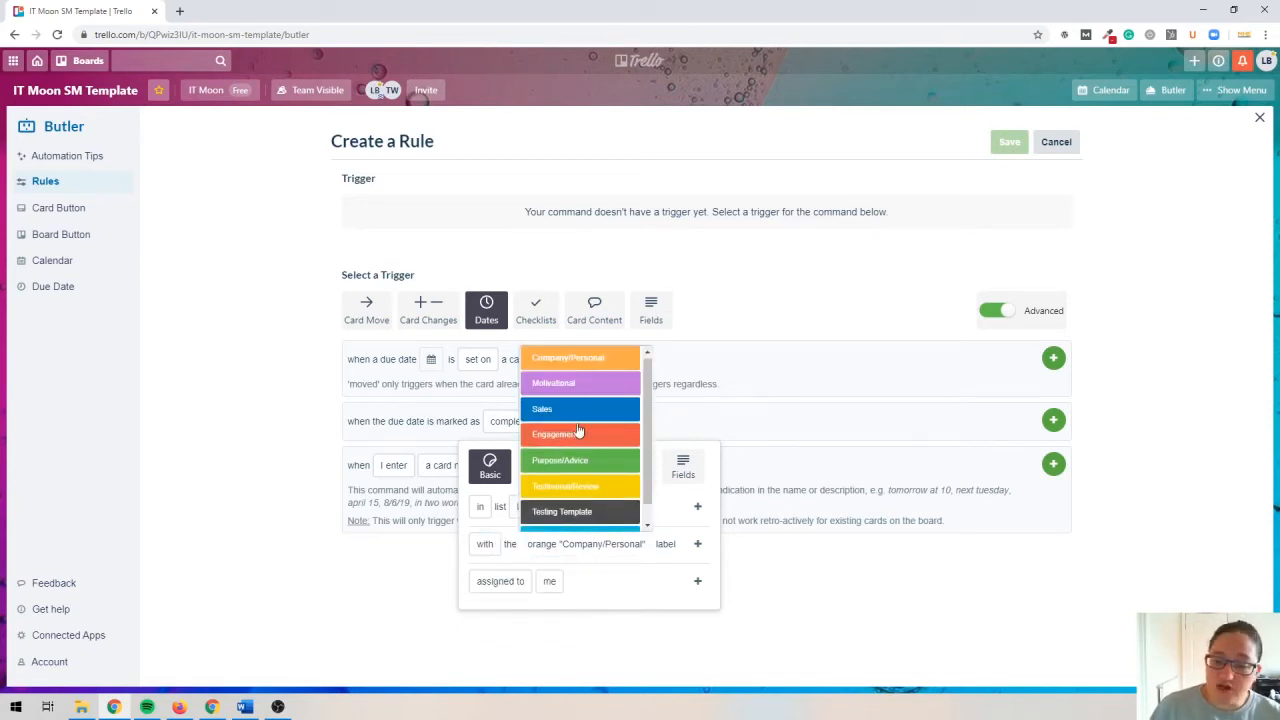
pyautogui.click(575, 488)
pyautogui.click(591, 543)
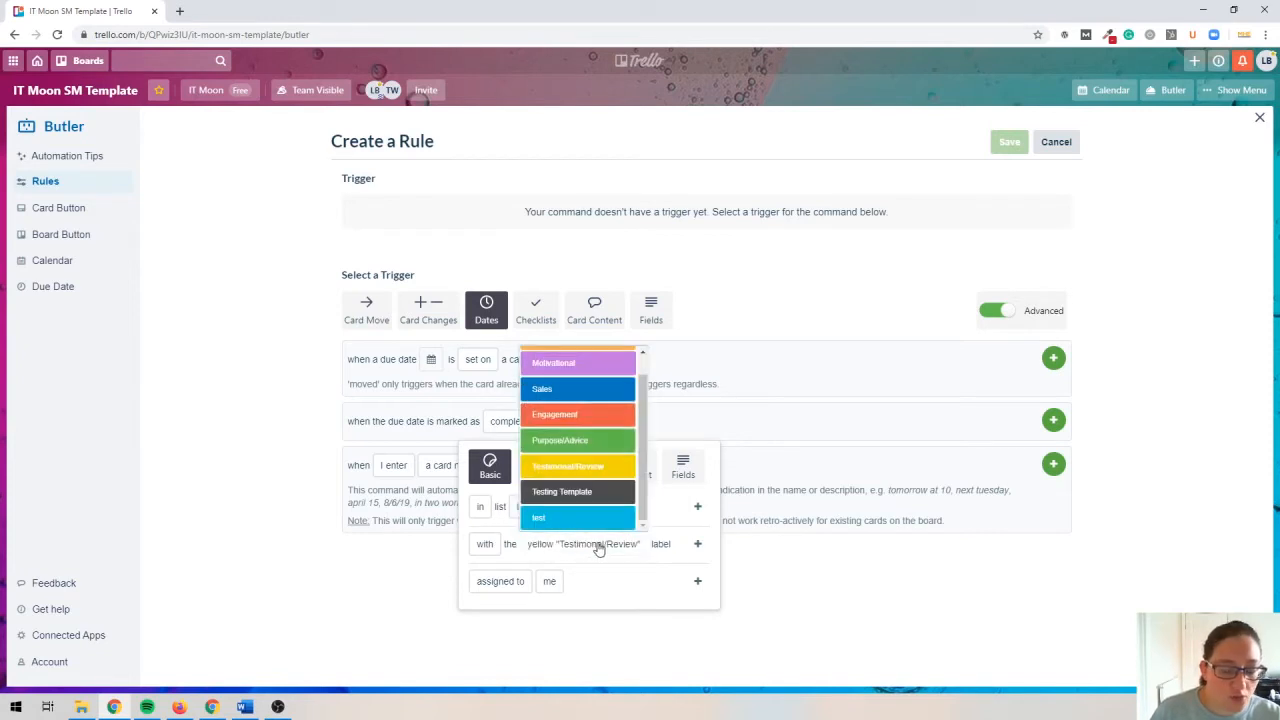
pyautogui.click(597, 543)
pyautogui.click(698, 544)
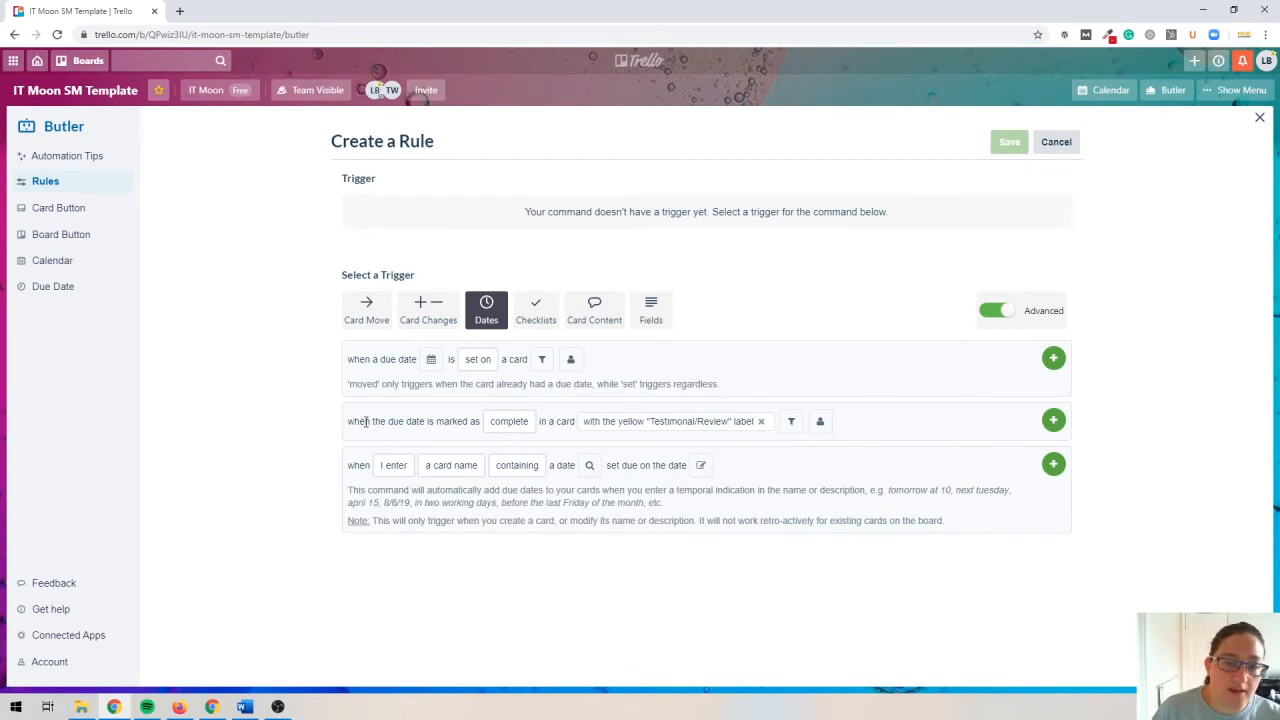
# - Examine the trigger's completion setting and its further card filters for assigned members and due dates
pyautogui.click(521, 427)
pyautogui.click(516, 448)
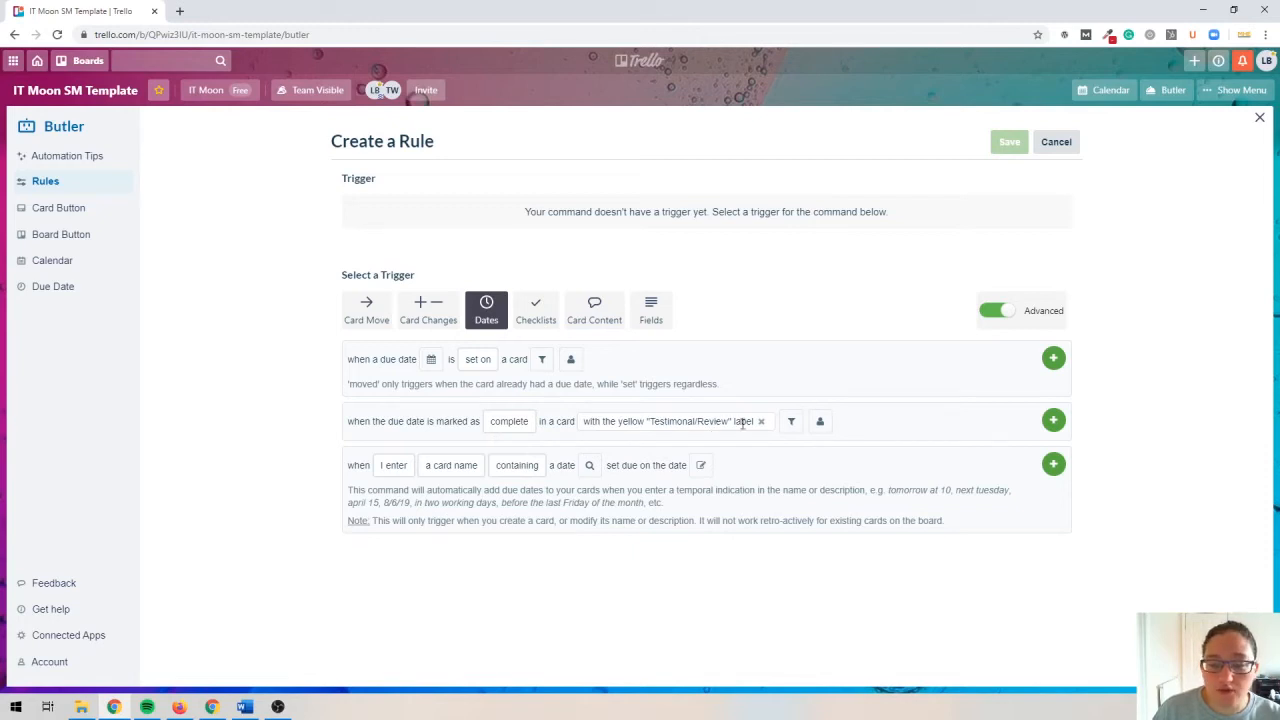
pyautogui.click(798, 426)
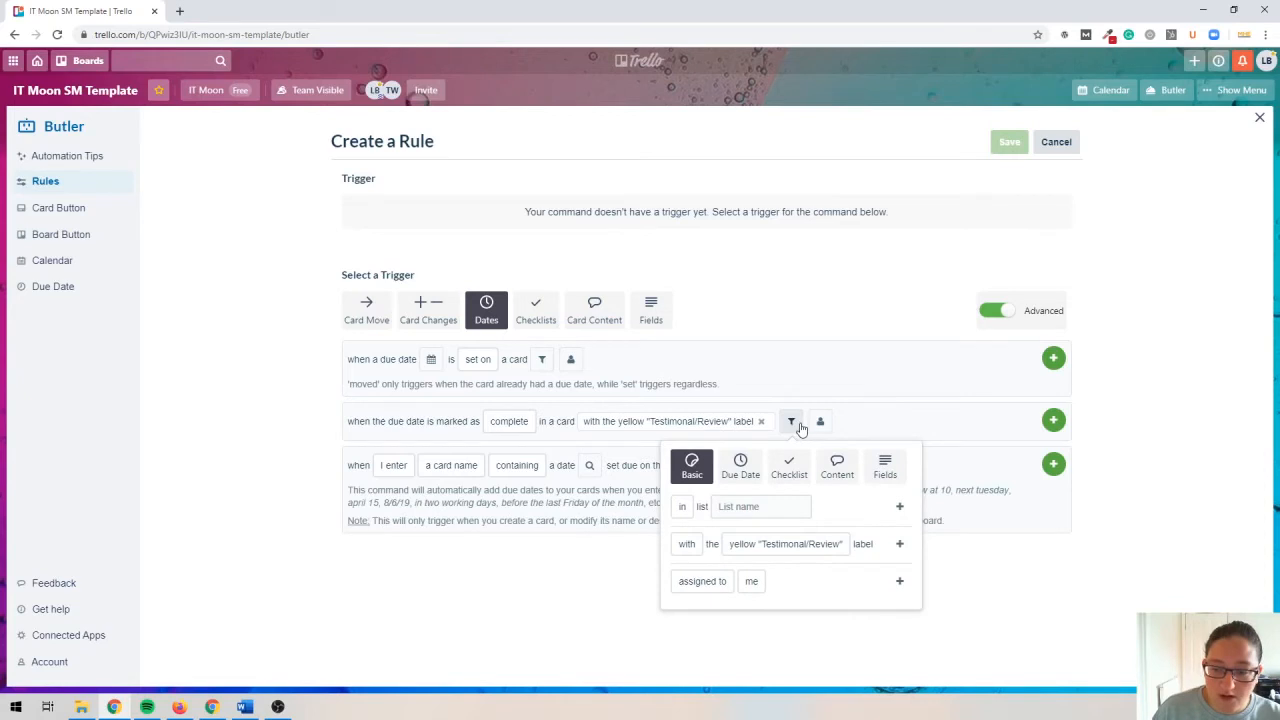
pyautogui.click(697, 581)
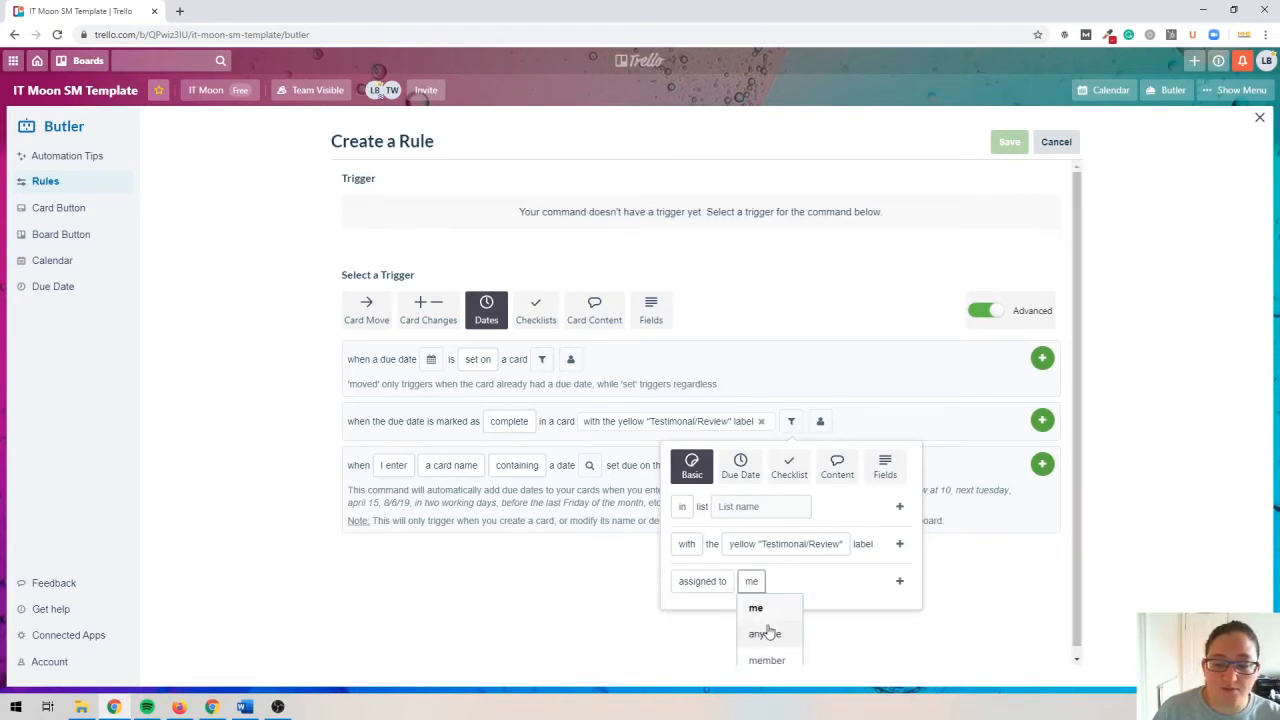
pyautogui.click(742, 467)
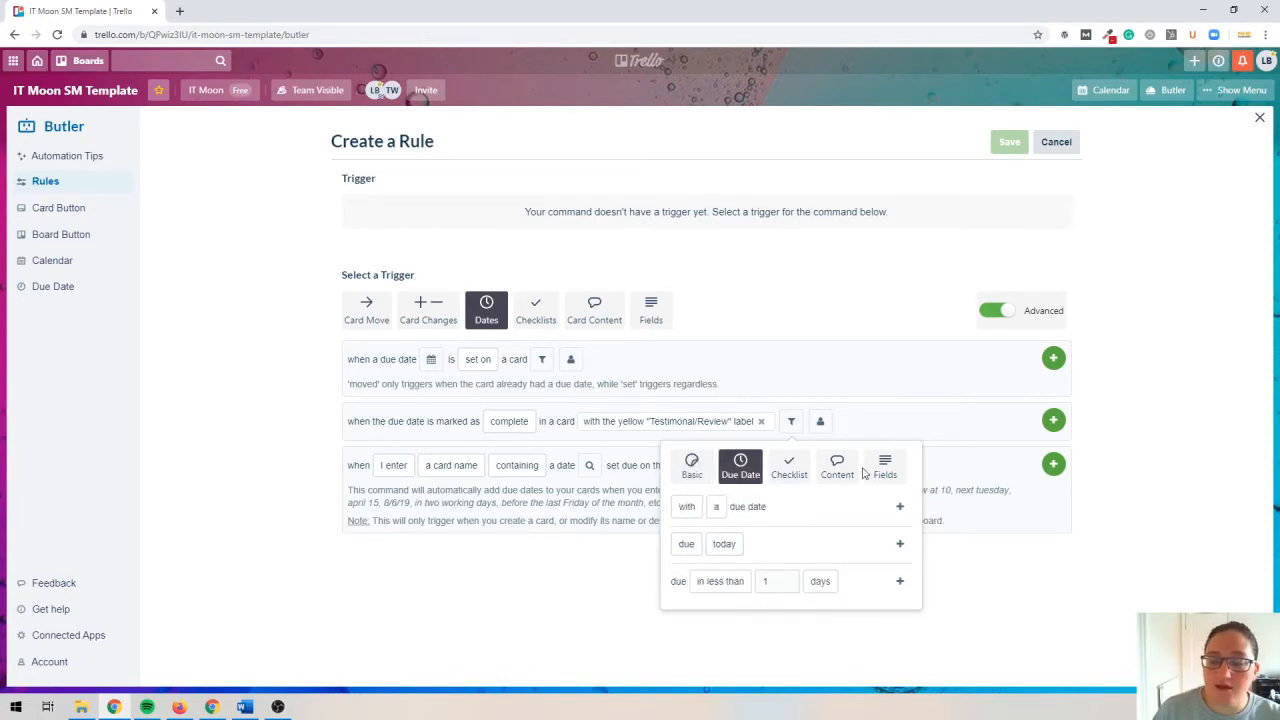
pyautogui.click(881, 428)
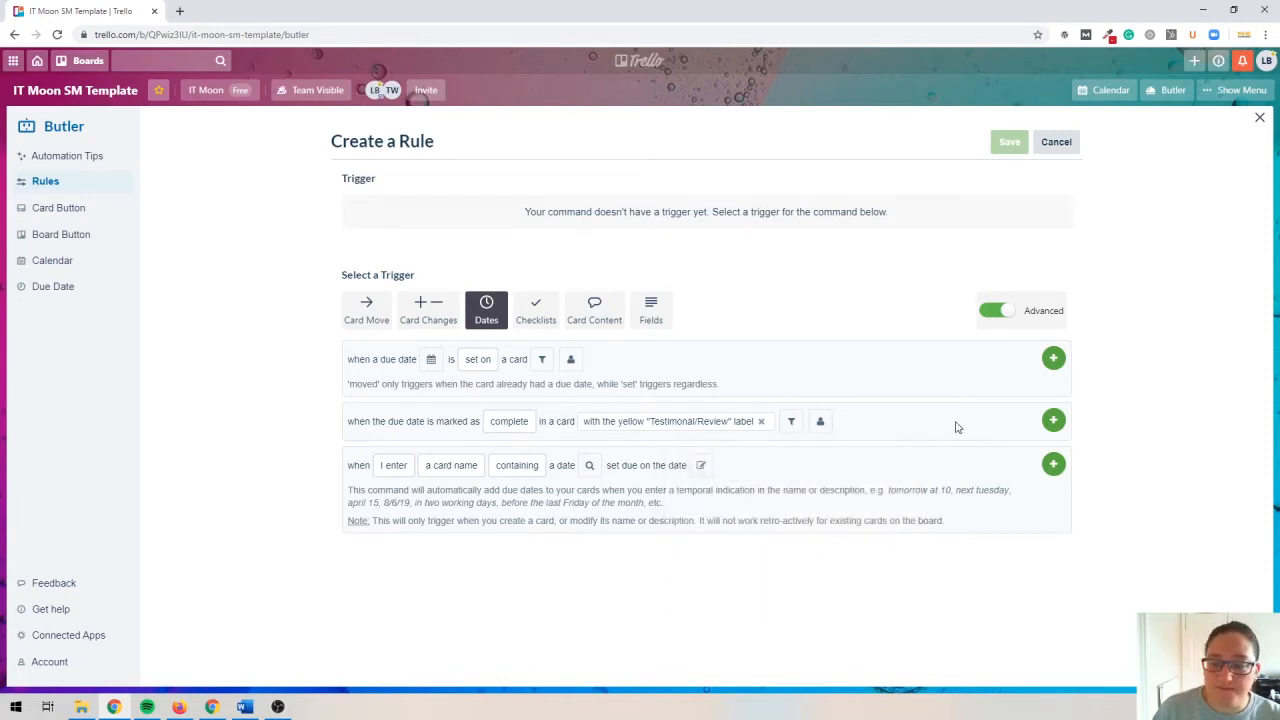
# - Add the due-date-complete trigger with the yellow "Testimonal/Review" label to the rule
pyautogui.click(1053, 420)
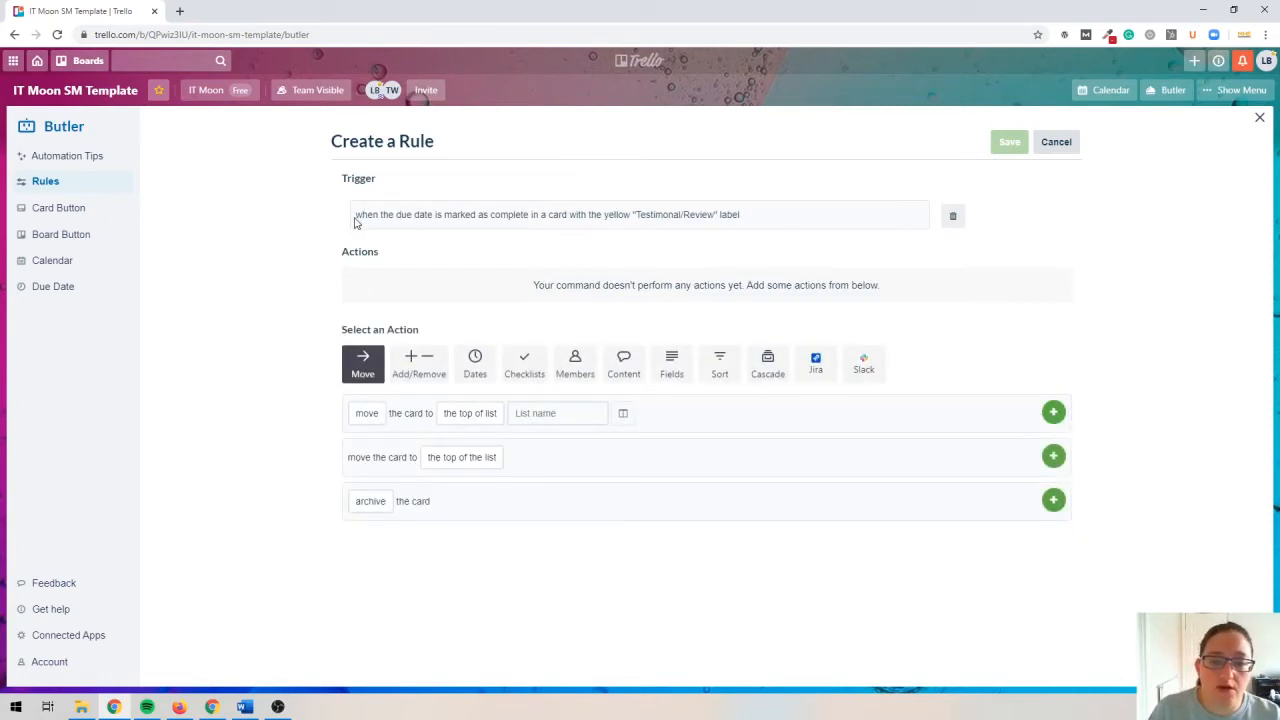
pyautogui.moveTo(356, 214); pyautogui.dragTo(858, 244)
pyautogui.click(872, 218)
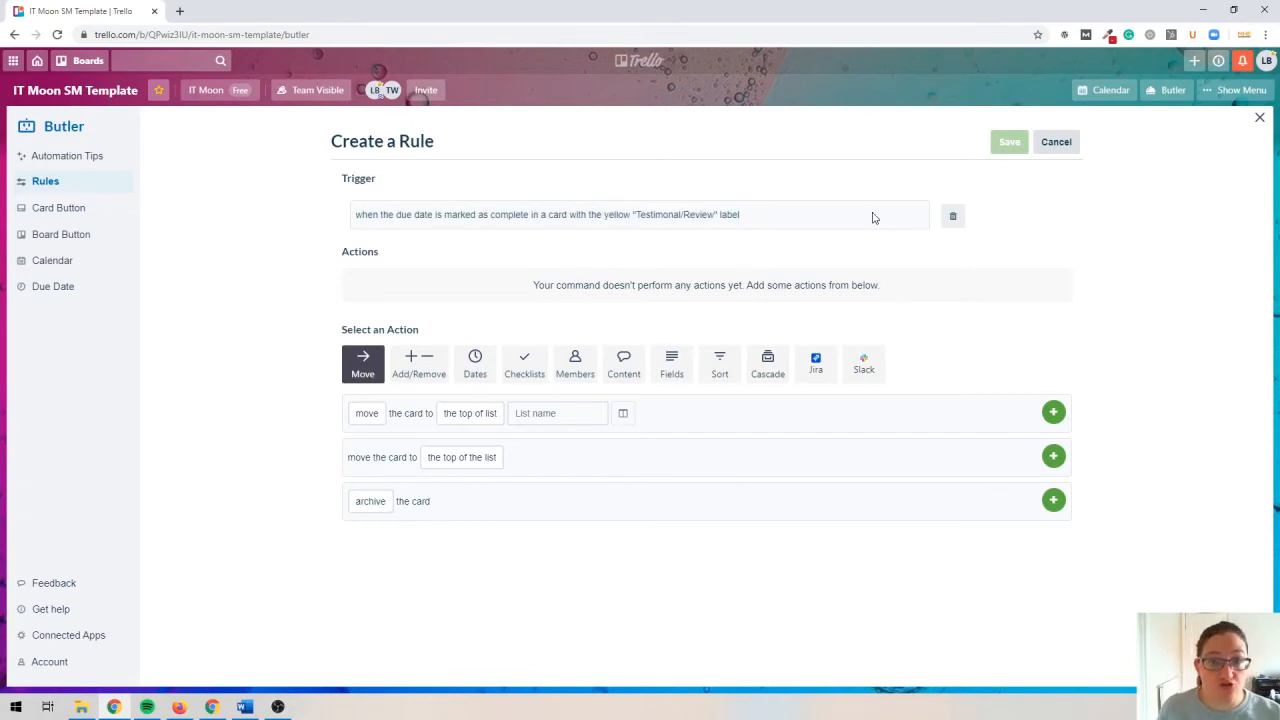
# - Add an action moving the card to the top of list "Quotes" and save the rule
pyautogui.click(366, 415)
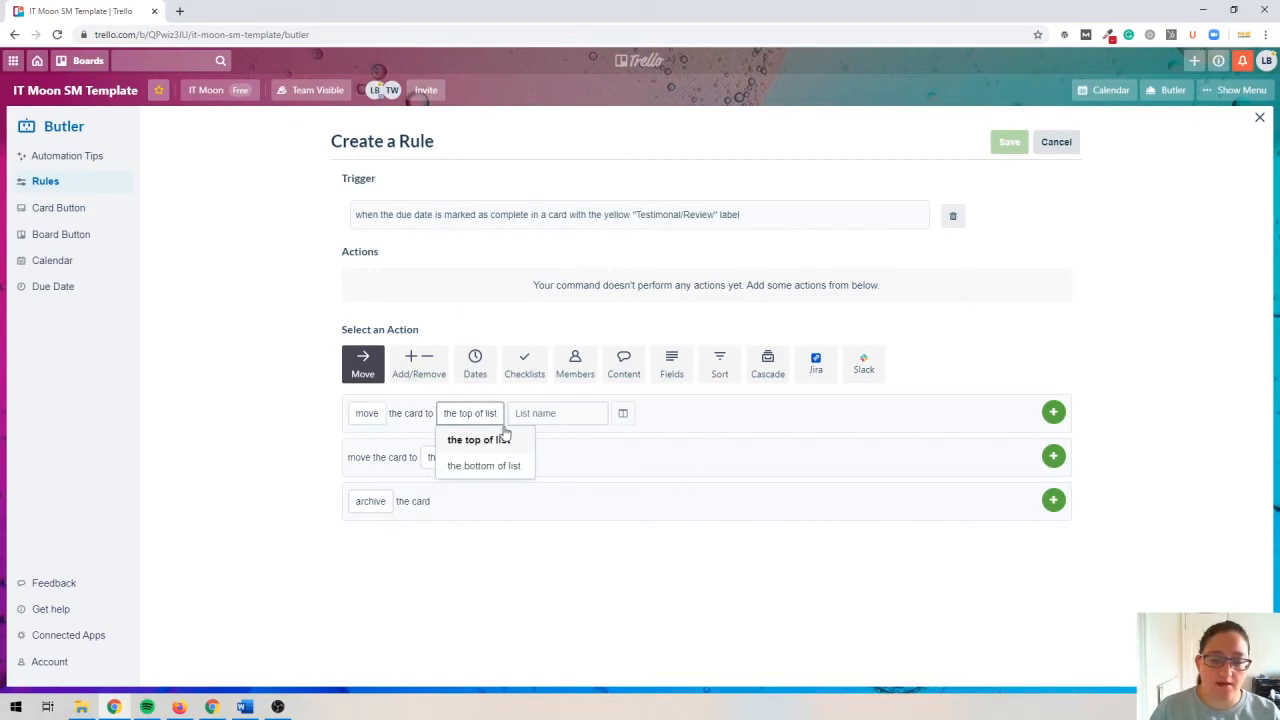
pyautogui.click(576, 418)
pyautogui.scroll(-3, 580, 485)
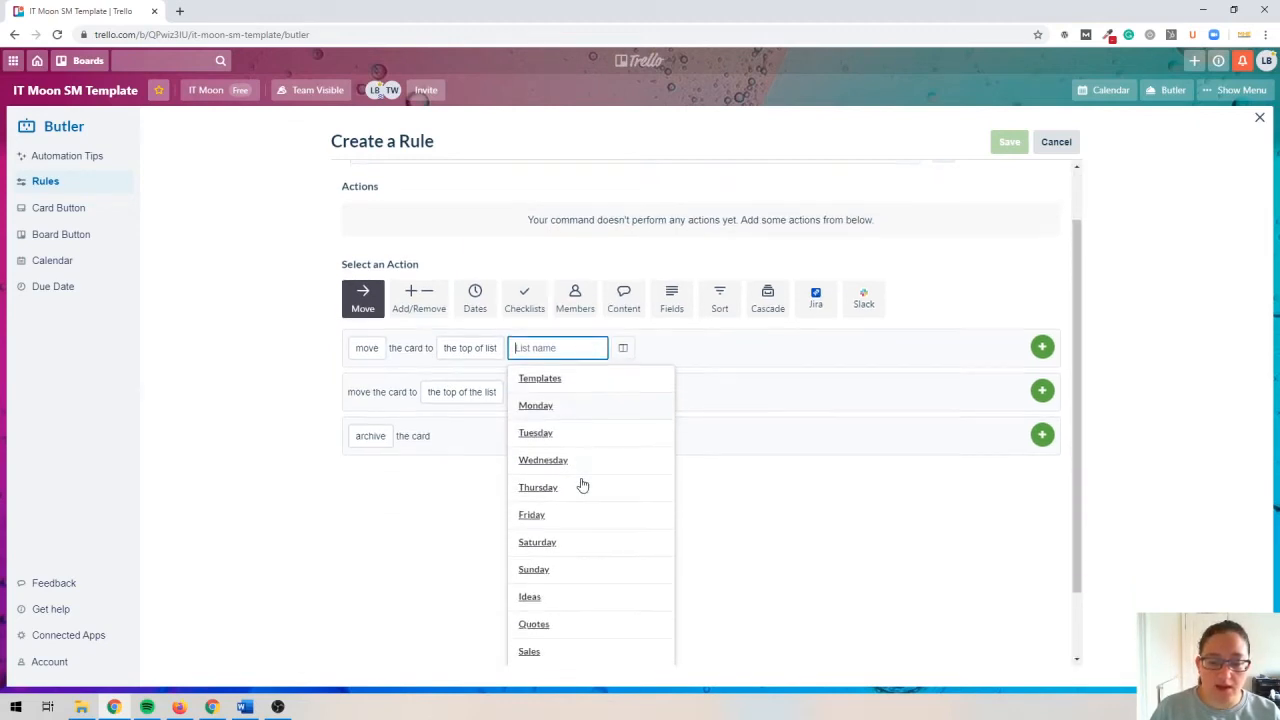
pyautogui.click(538, 541)
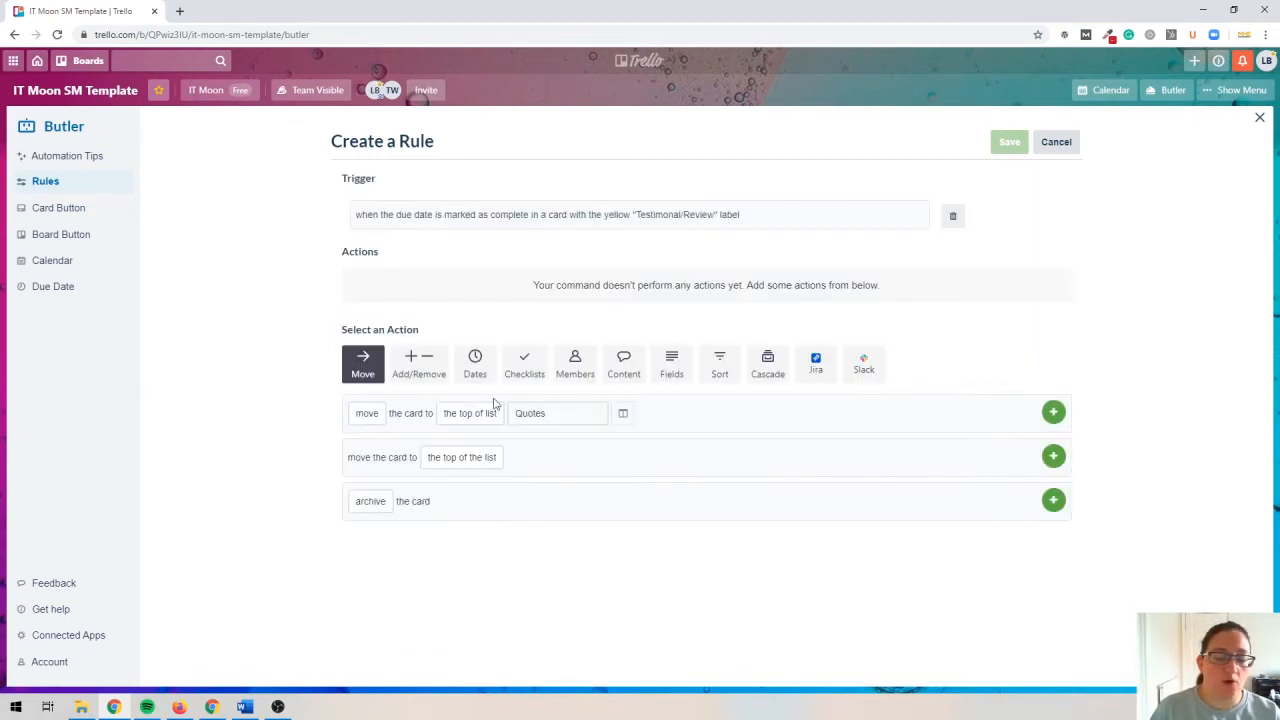
pyautogui.click(1053, 412)
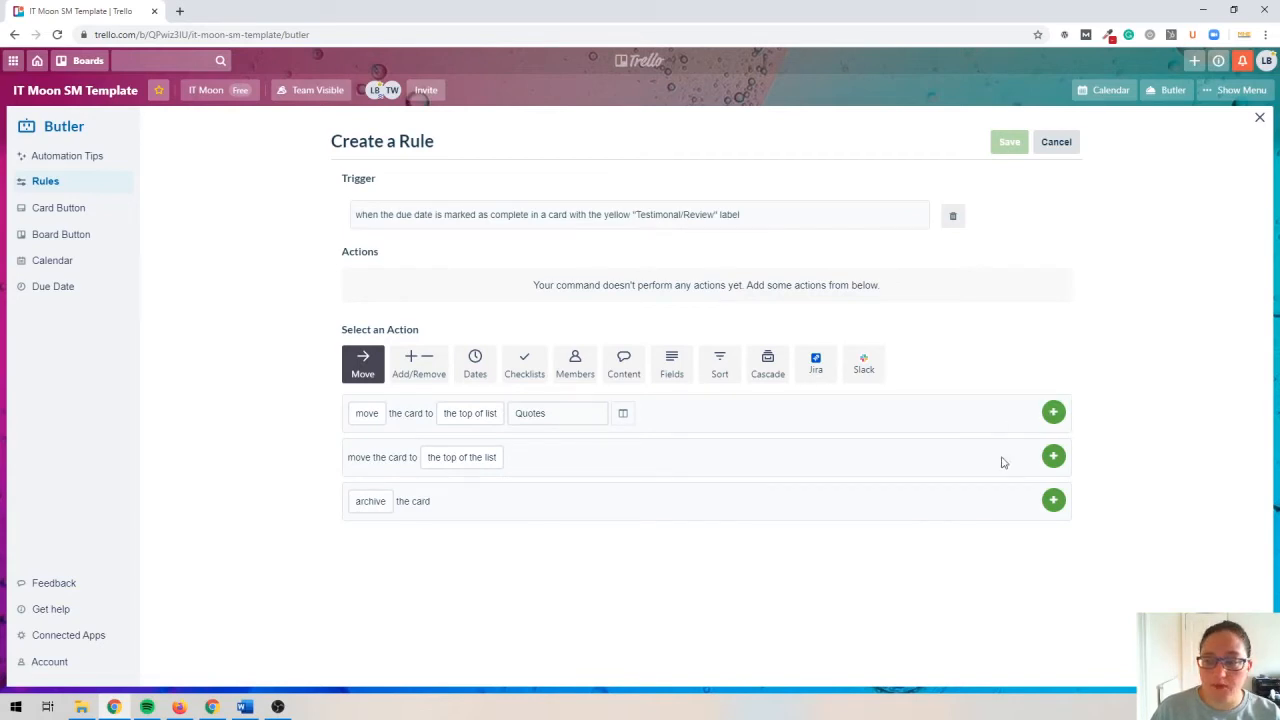
pyautogui.click(1053, 440)
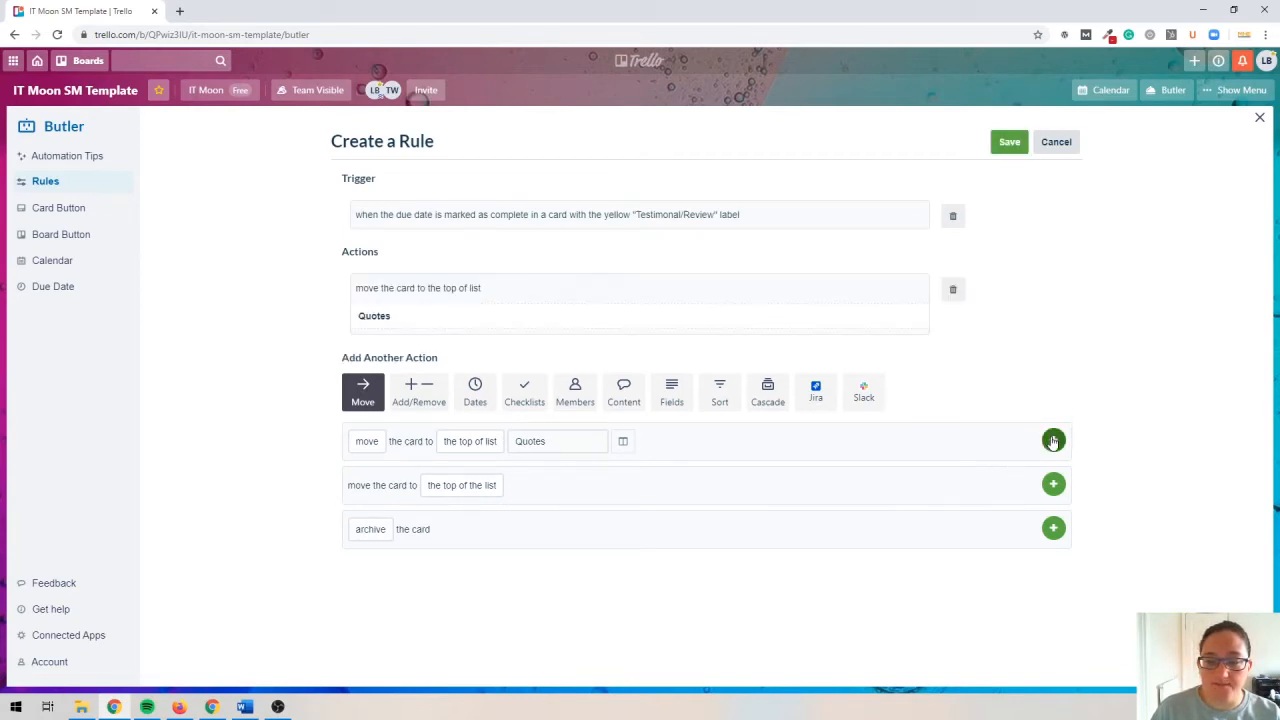
pyautogui.click(1003, 142)
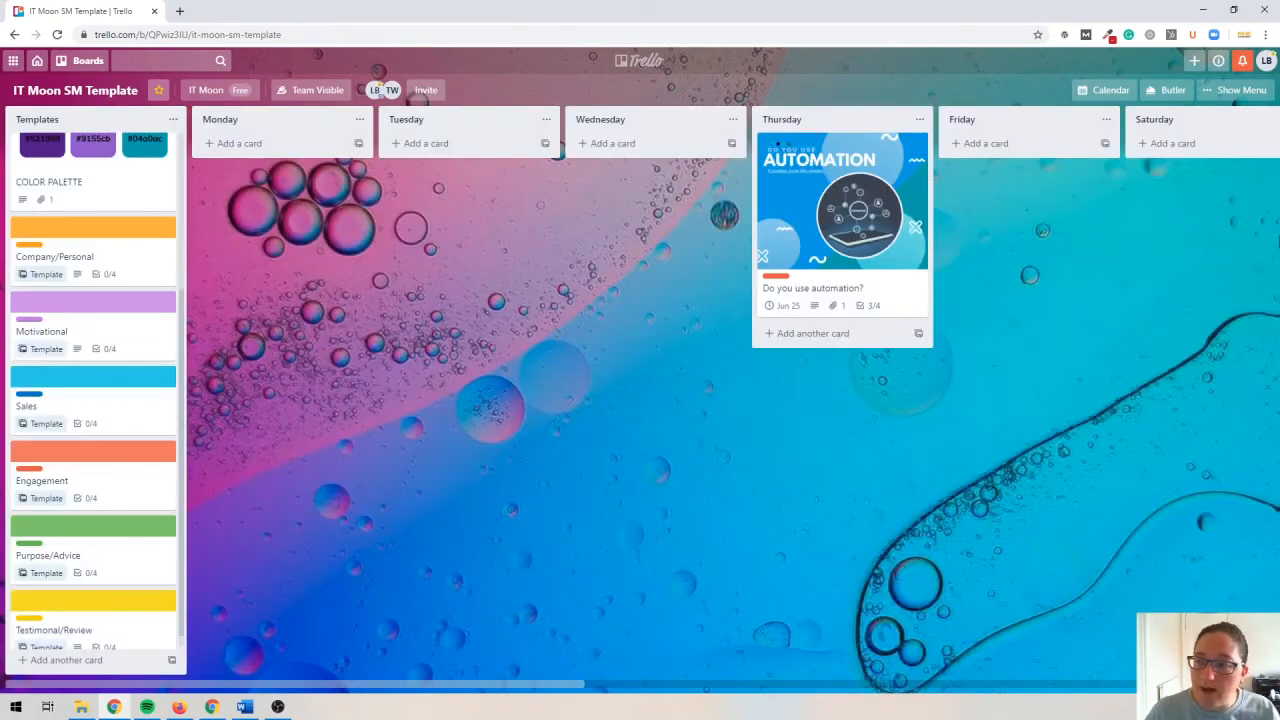
pyautogui.click(1166, 90)
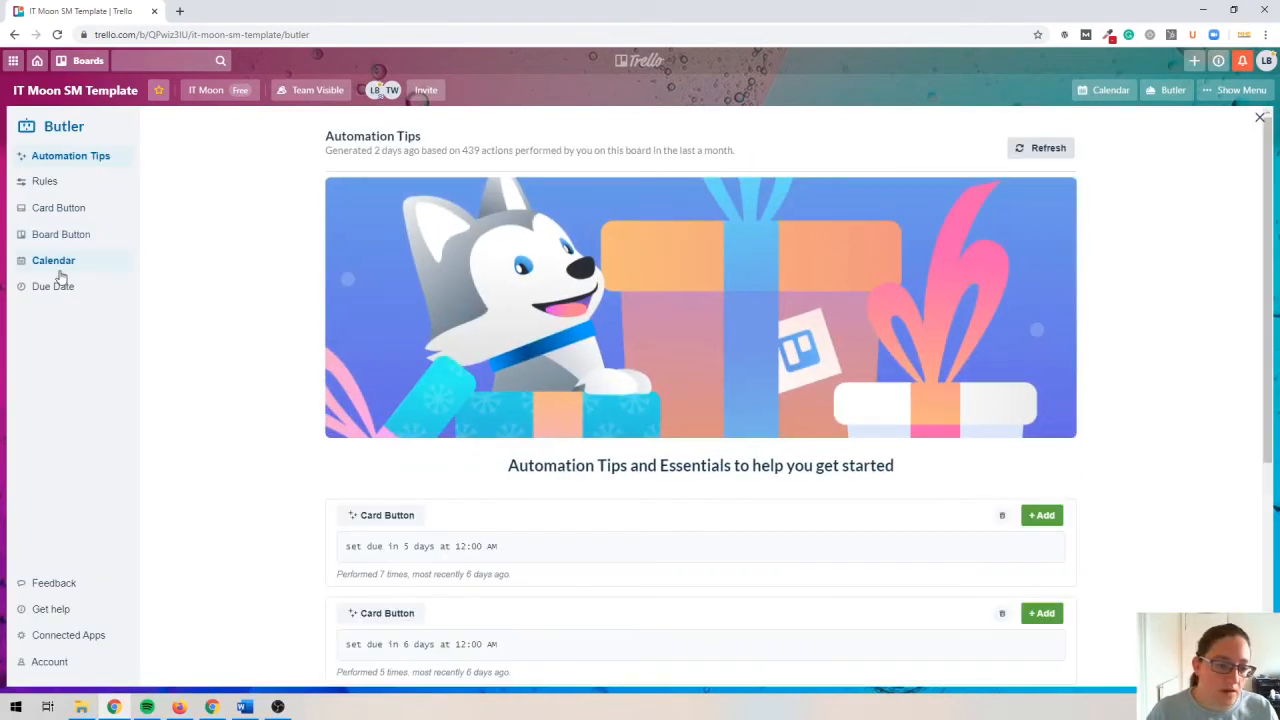
pyautogui.click(60, 265)
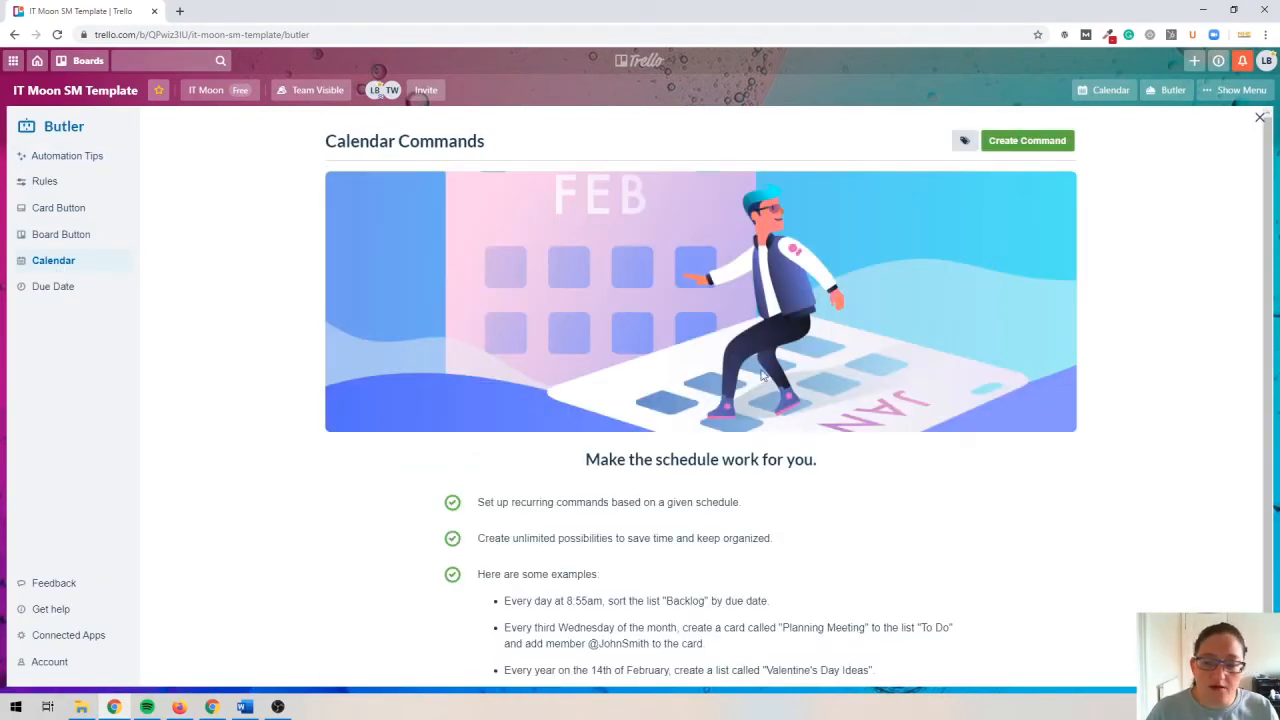
pyautogui.click(1257, 119)
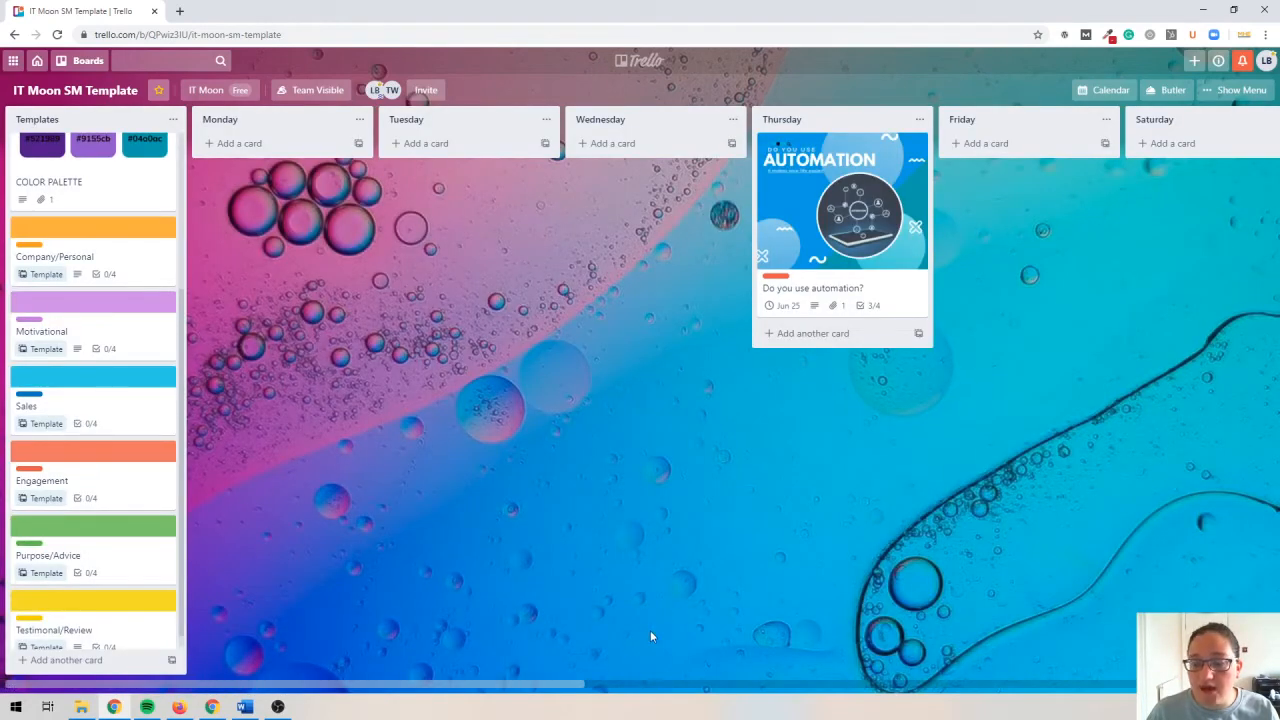
# - View the scheduled posts in the June 2020 monthly calendar, close it and open the board menu
pyautogui.click(1104, 90)
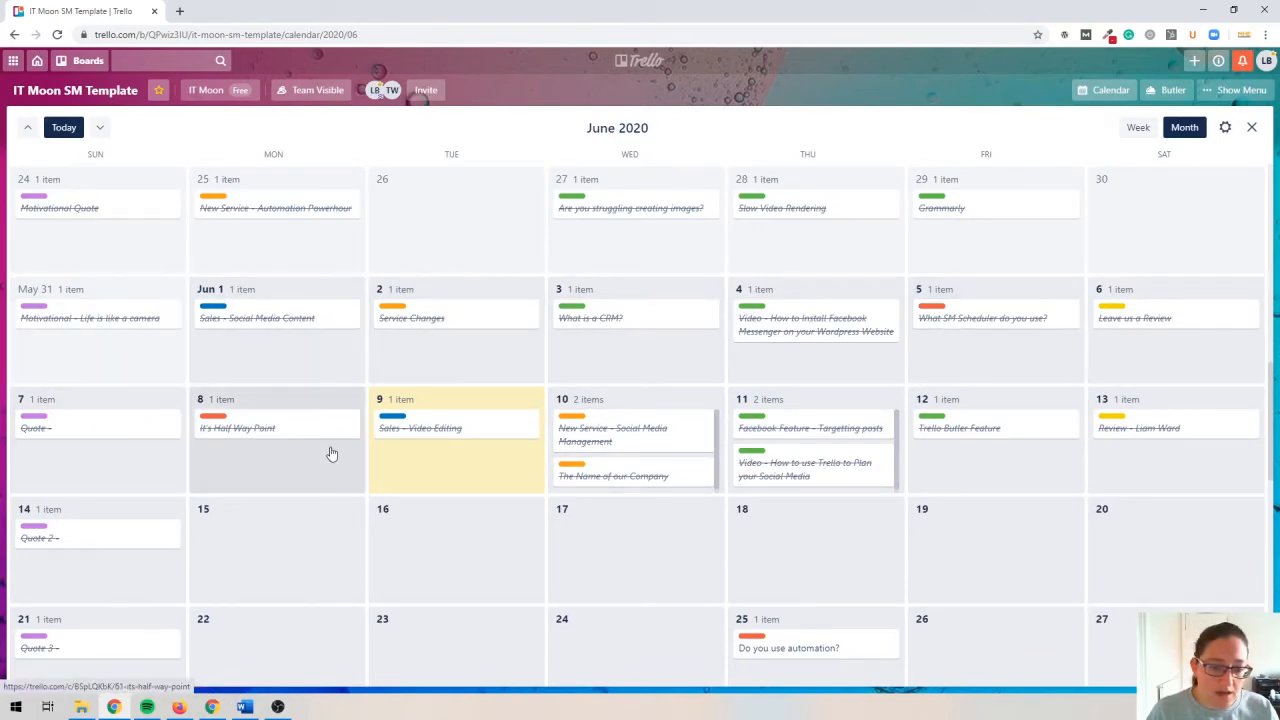
pyautogui.press('Escape')
pyautogui.click(1238, 89)
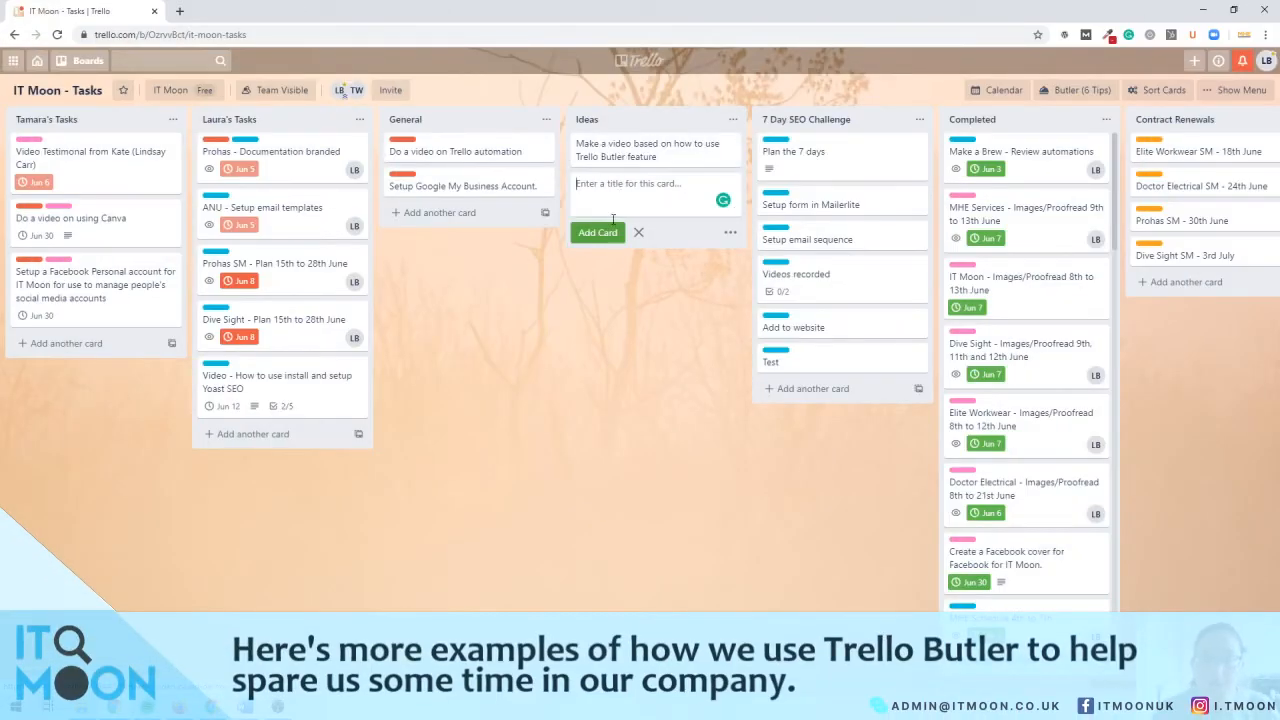
# - Close the new-card entry in the Ideas list, show the label names and check the Trello Butler video card's details
pyautogui.click(613, 313)
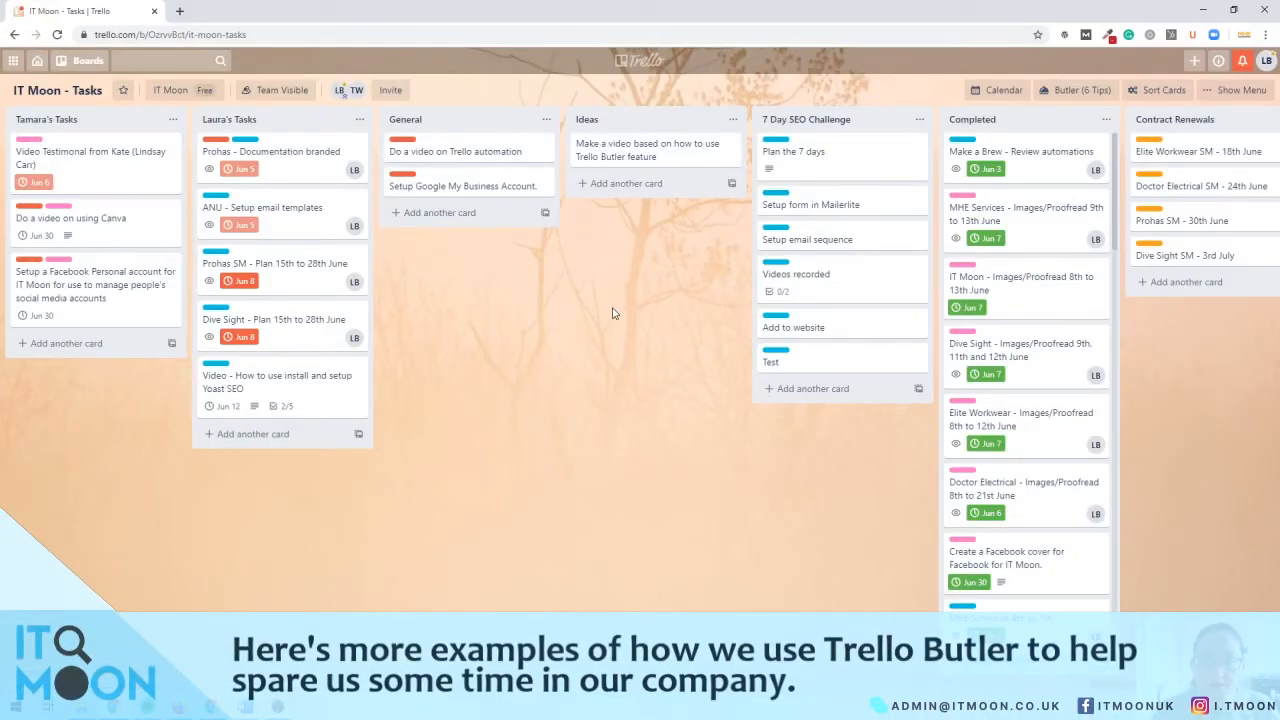
pyautogui.click(601, 142)
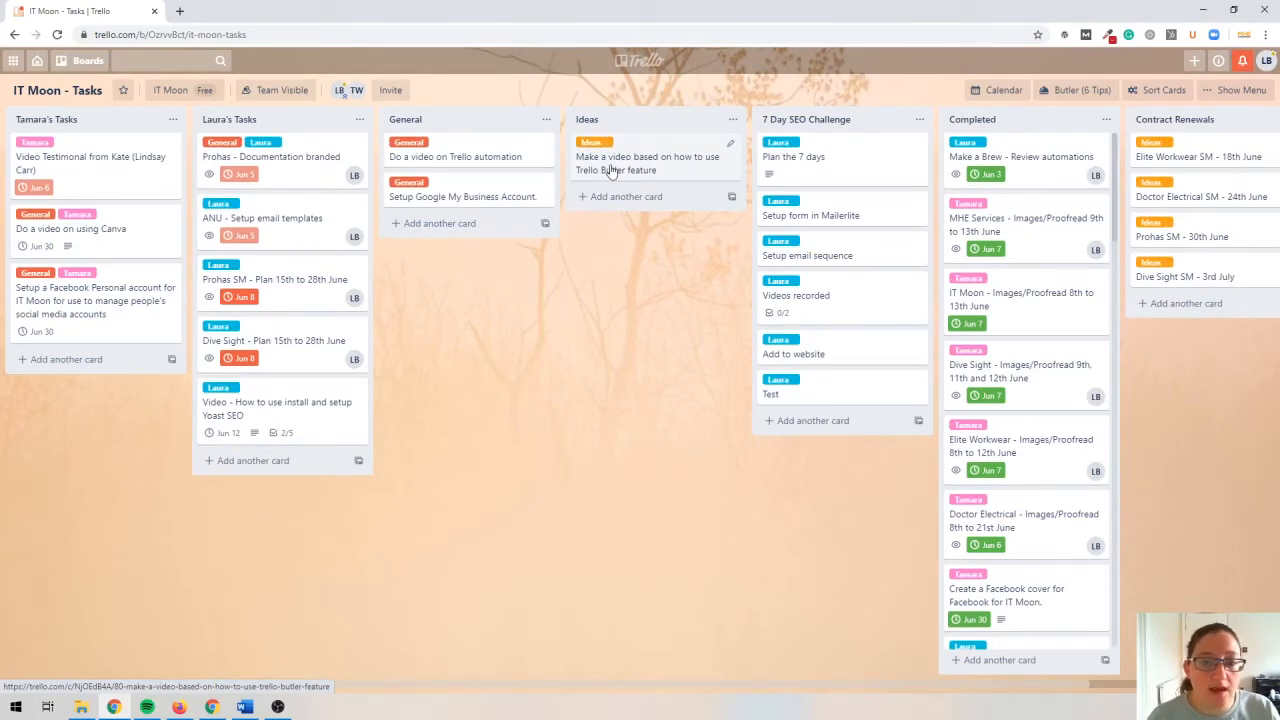
pyautogui.click(612, 170)
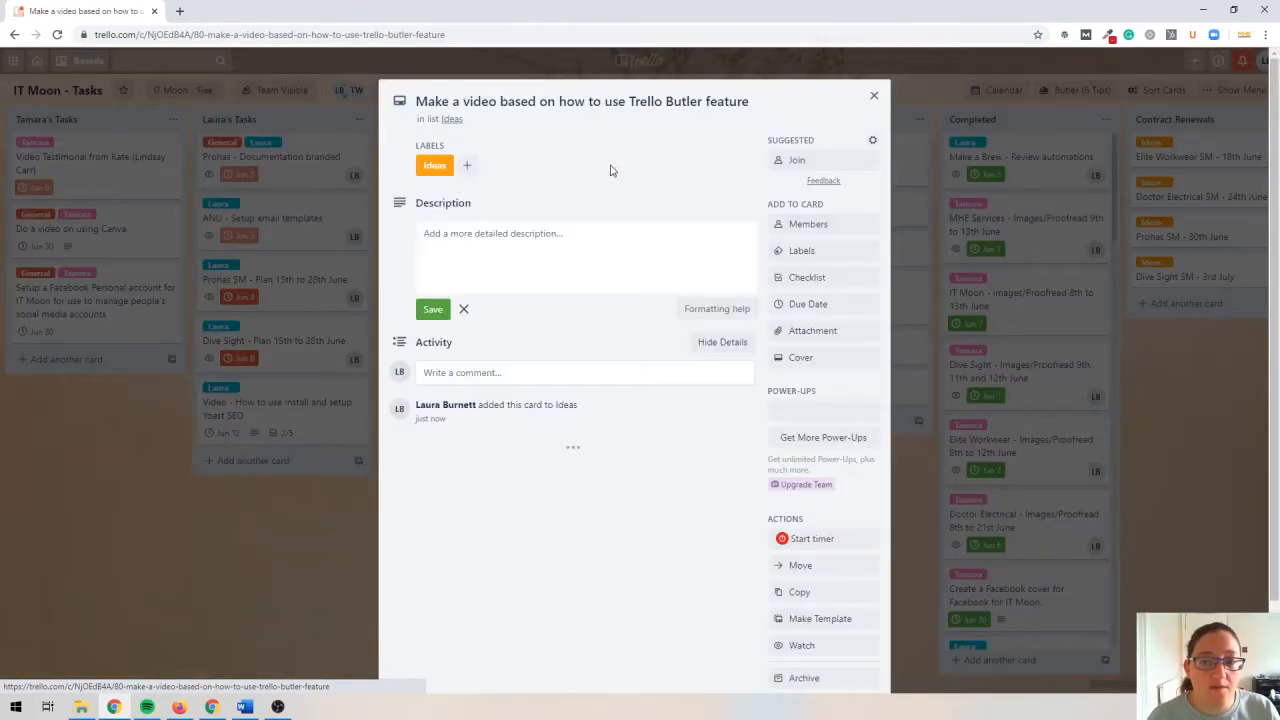
pyautogui.click(874, 95)
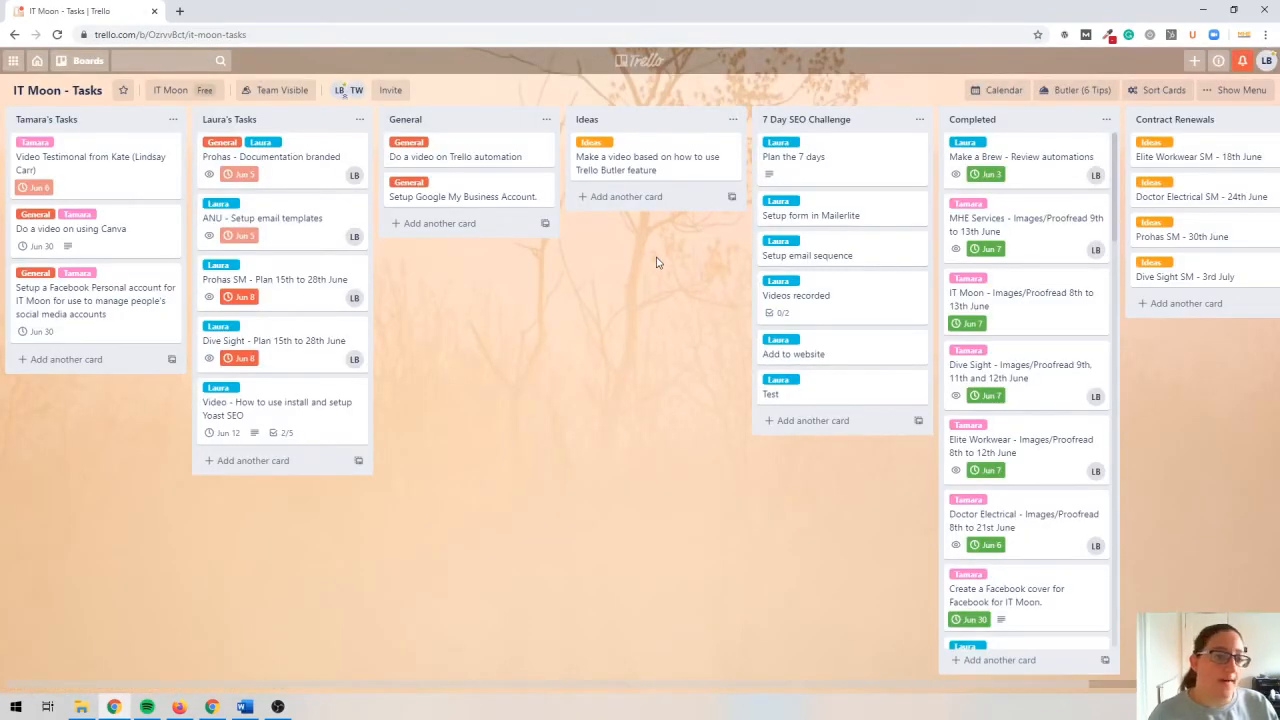
# - Move the Trello Butler video card from Ideas to the board's first task list and set its due date to 6/1/2020
pyautogui.moveTo(674, 166); pyautogui.dragTo(105, 350)
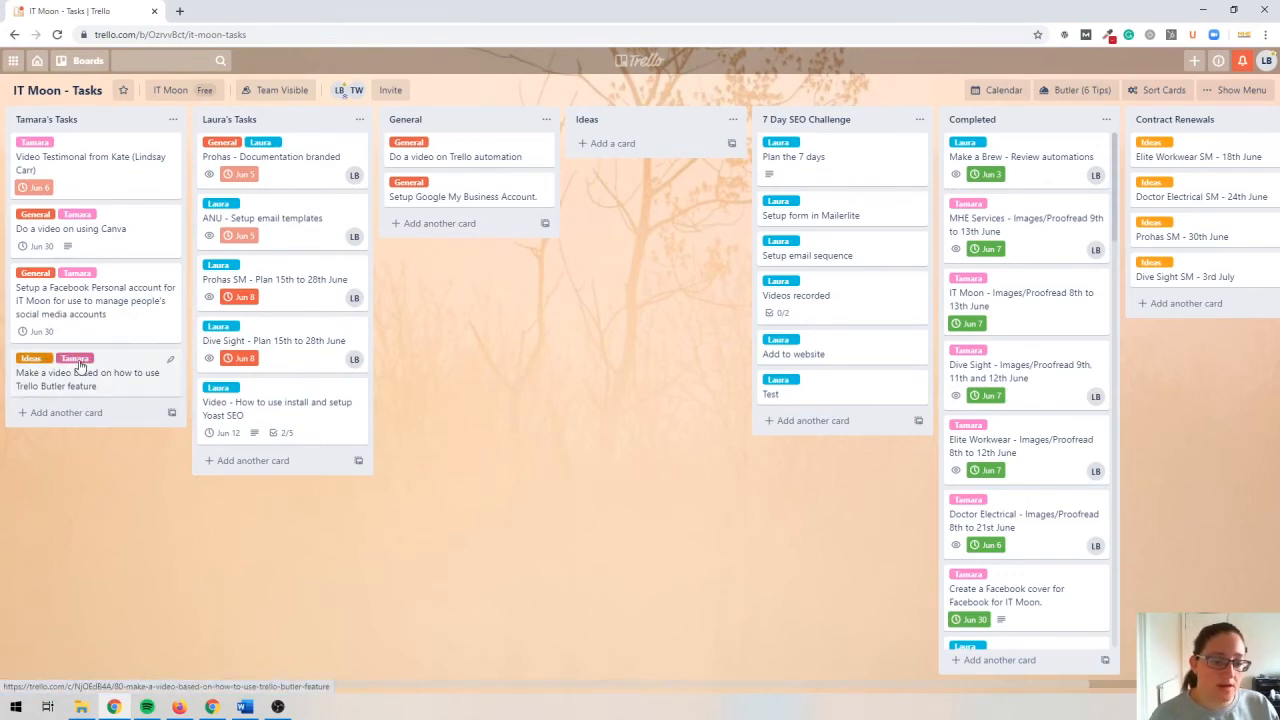
pyautogui.click(80, 365)
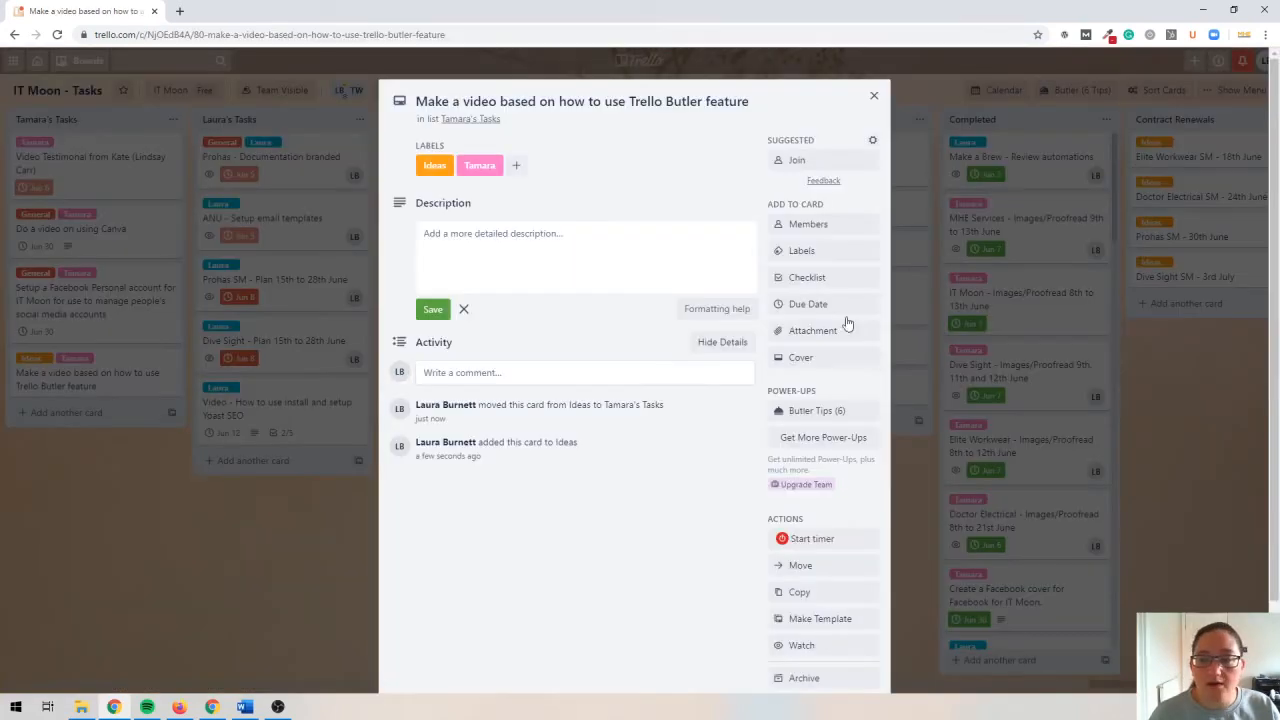
pyautogui.click(808, 303)
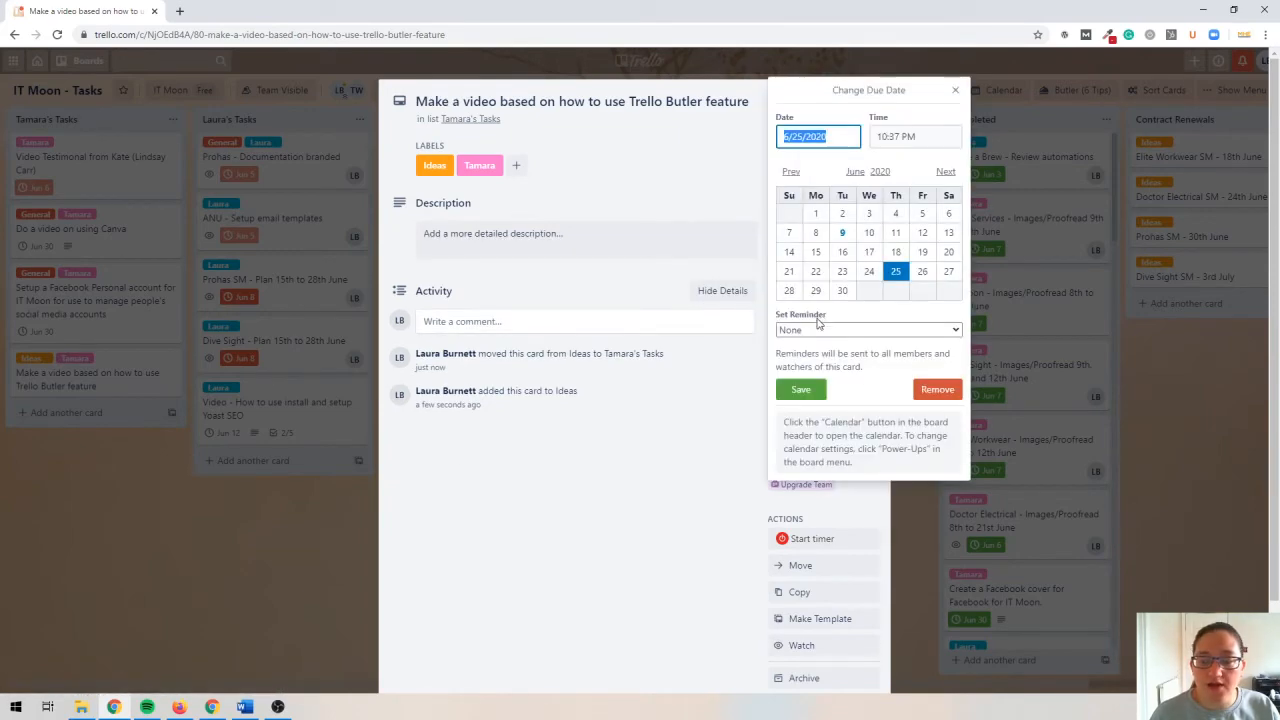
pyautogui.click(815, 214)
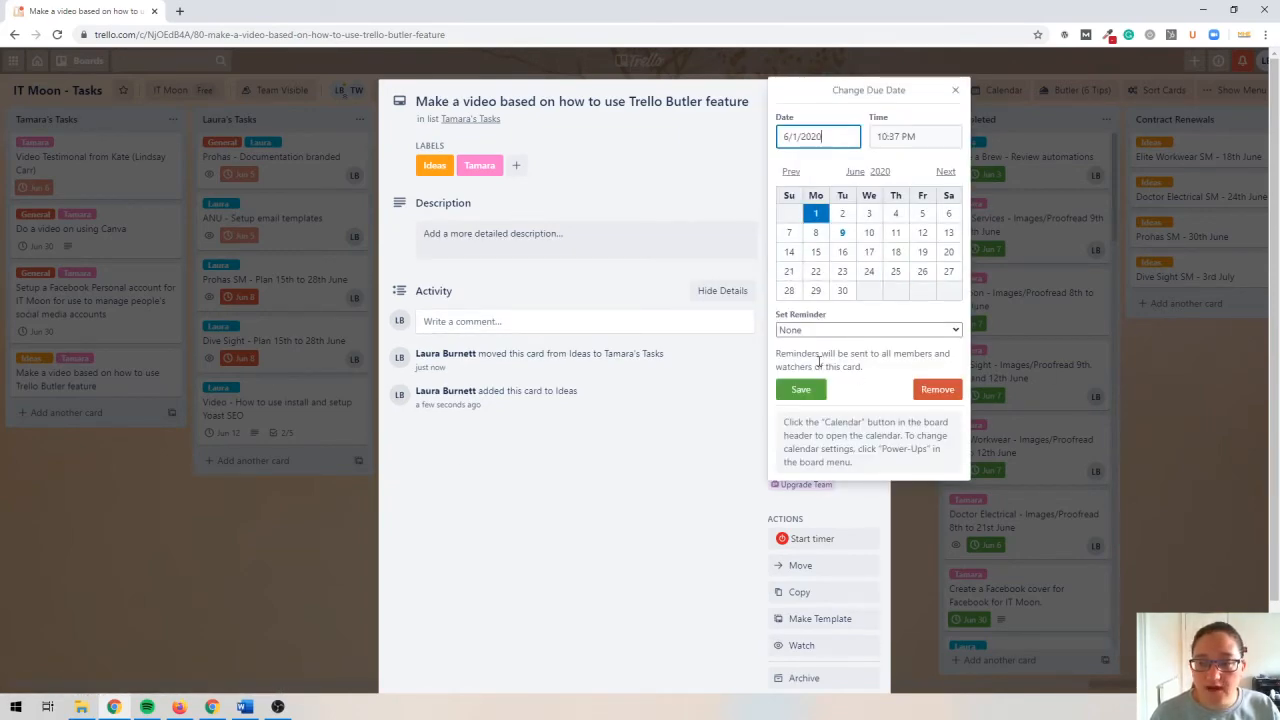
pyautogui.click(800, 389)
pyautogui.click(68, 438)
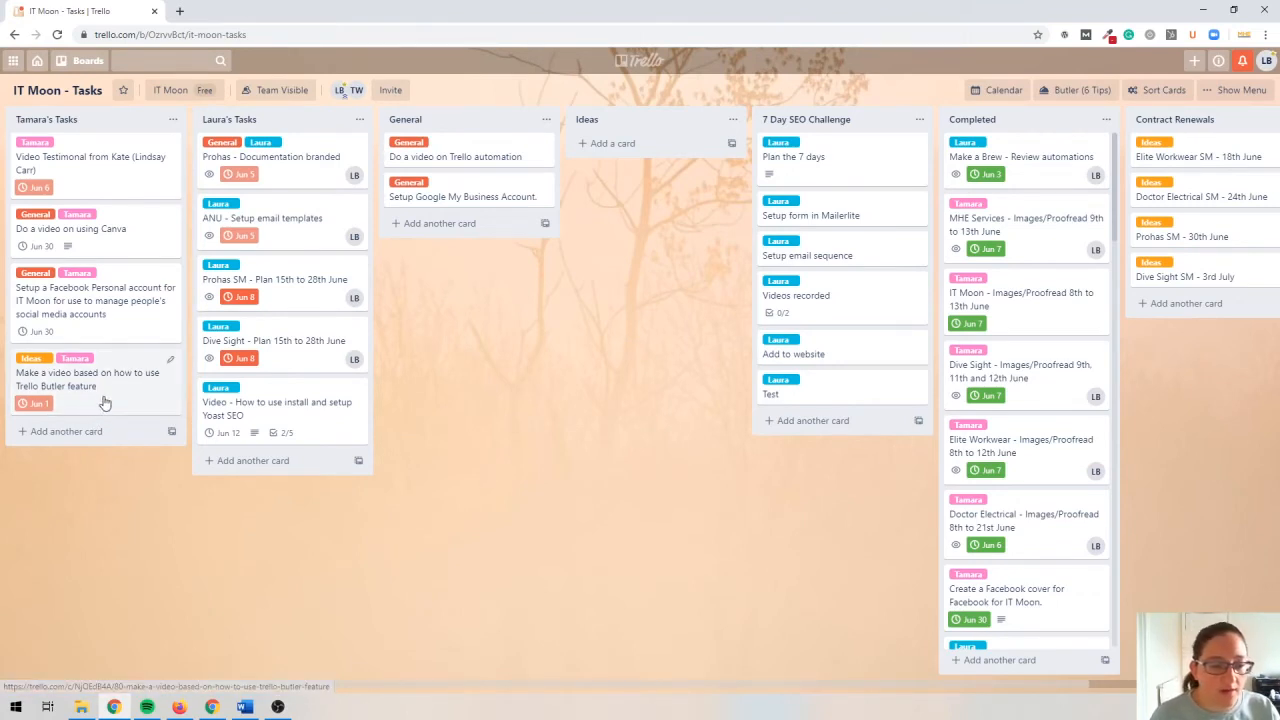
# - Reorder the task lists by due date with the board's Sort Cards command
pyautogui.moveTo(103, 400)
pyautogui.mouseDown()
pyautogui.moveTo(97, 210)
pyautogui.moveTo(100, 398)
pyautogui.mouseUp()
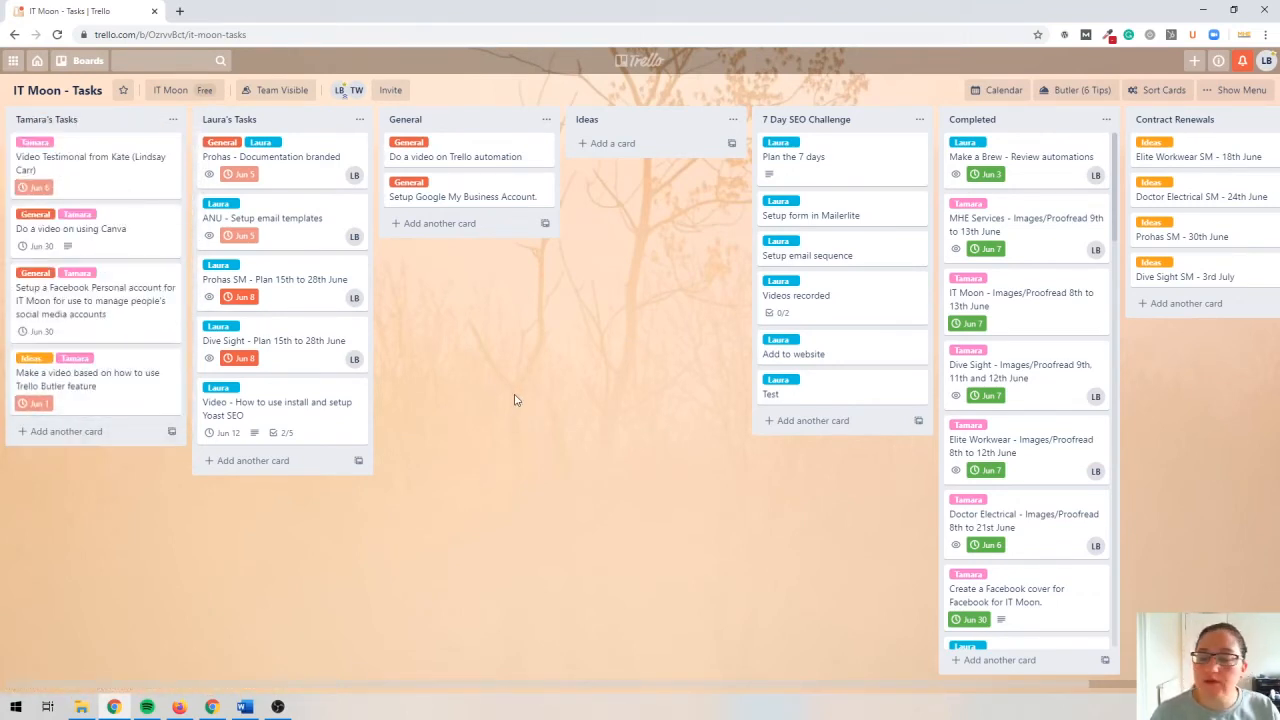
pyautogui.click(1157, 92)
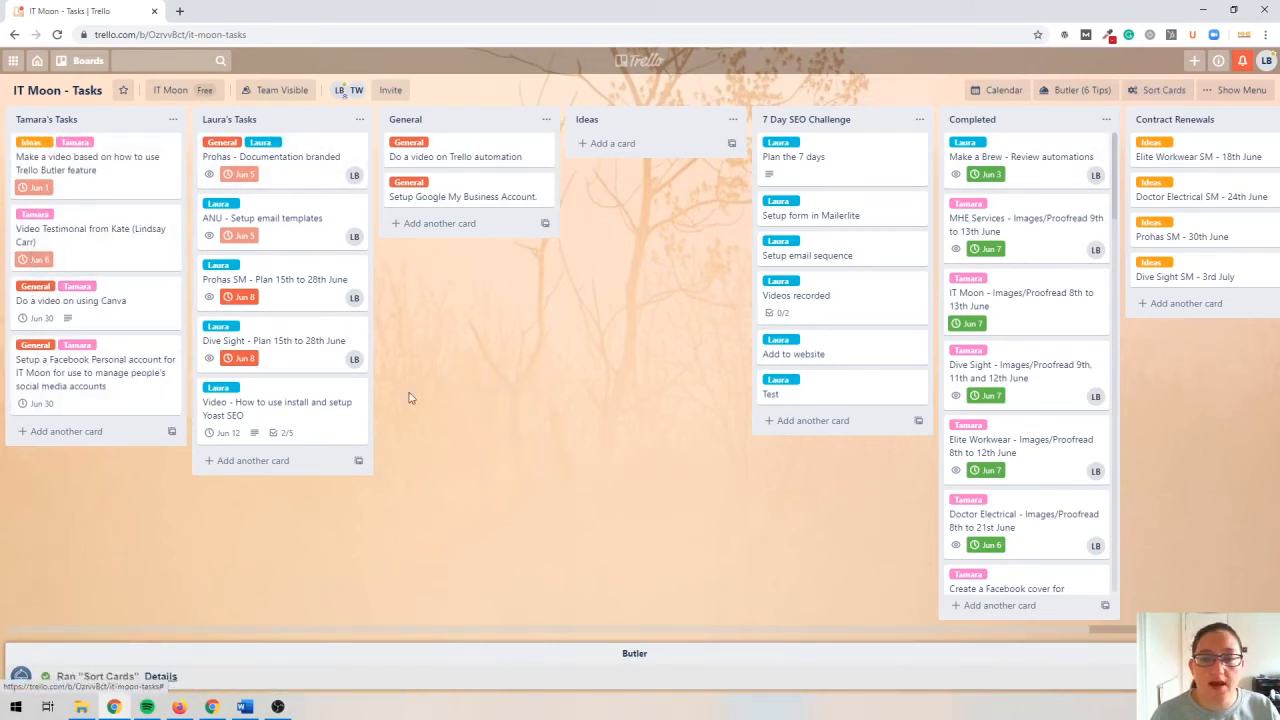
# - Examine the board's Butler rules for adding labels and moving completed cards, and return to the board
pyautogui.click(1083, 92)
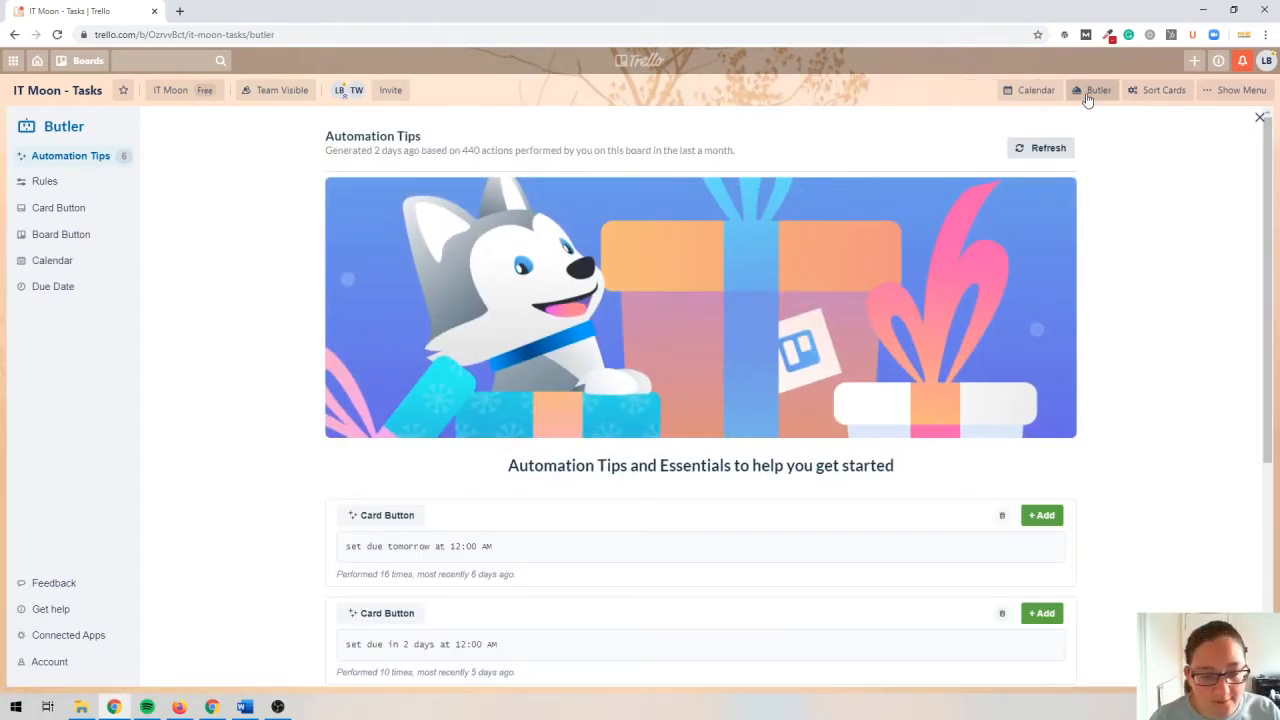
pyautogui.click(45, 181)
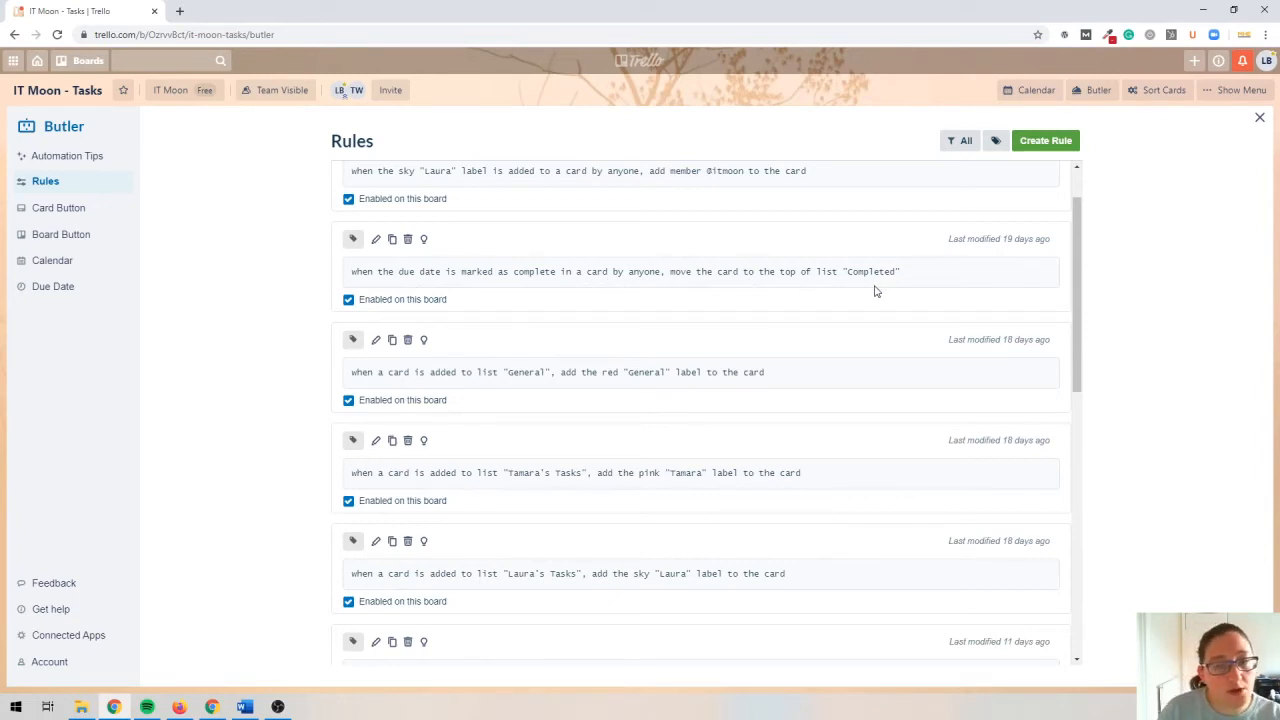
pyautogui.scroll(-2, 873, 291)
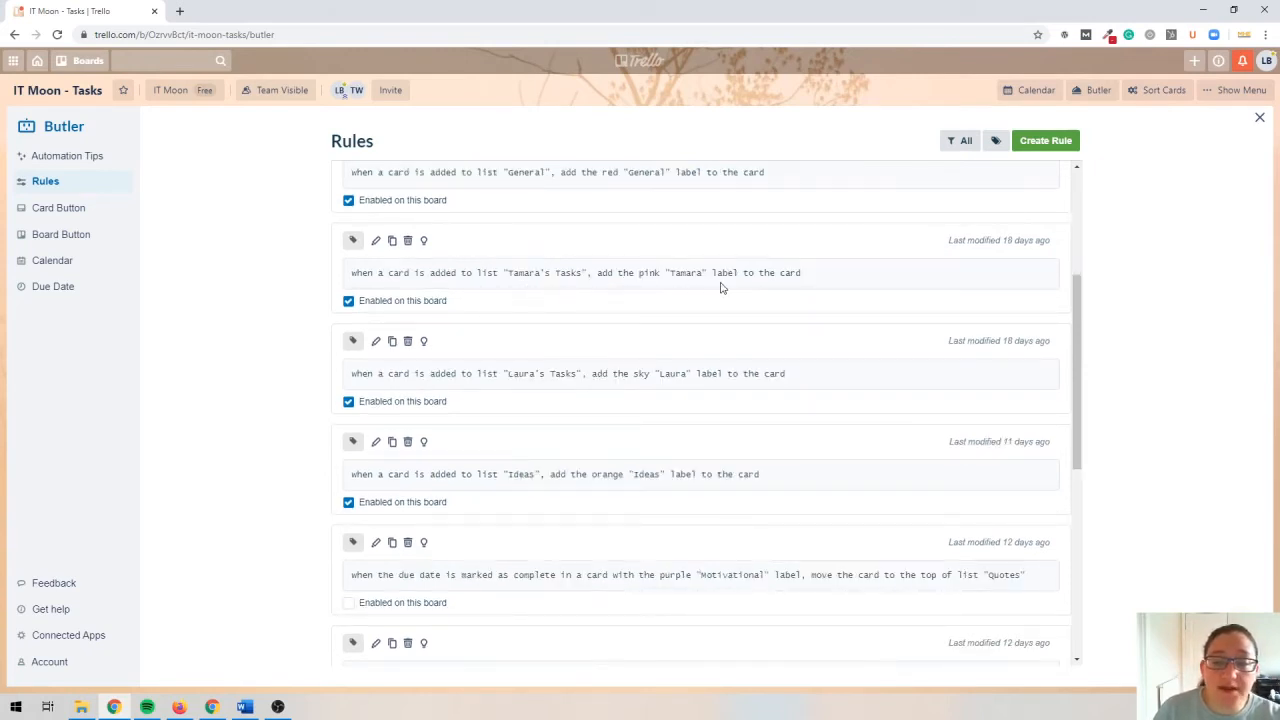
pyautogui.scroll(-1, 716, 288)
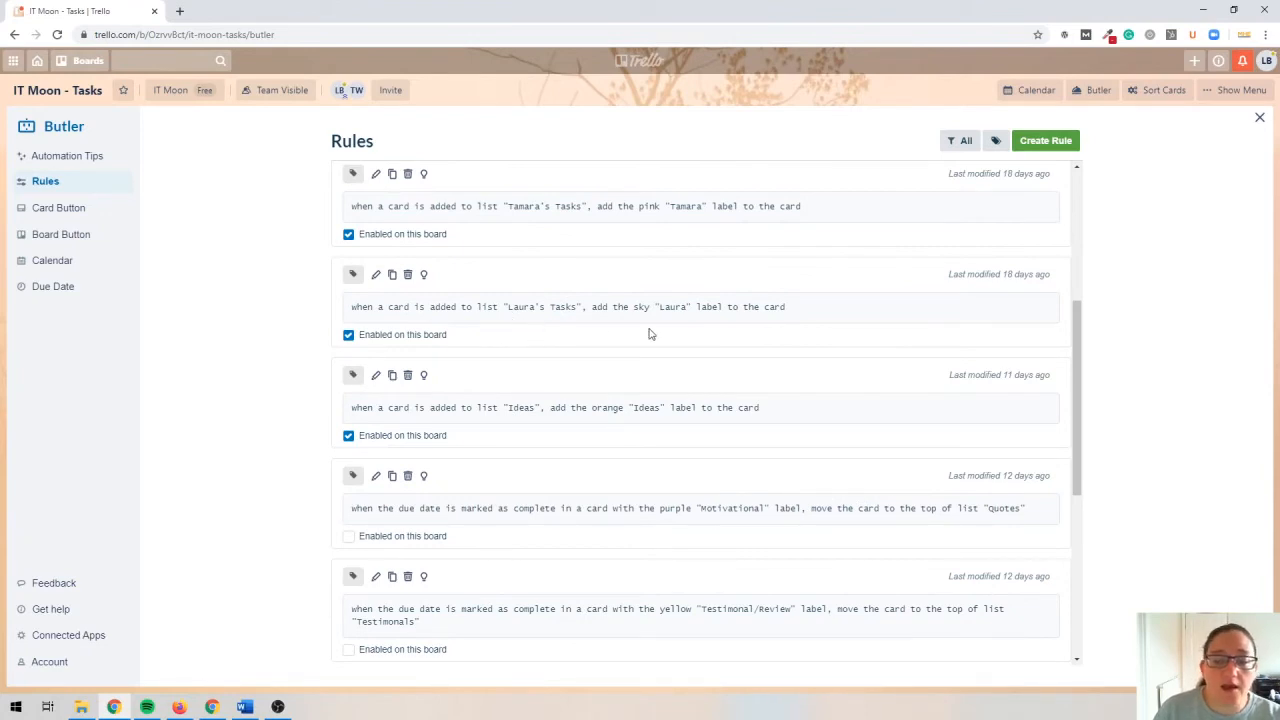
pyautogui.scroll(-1, 649, 334)
pyautogui.click(1098, 90)
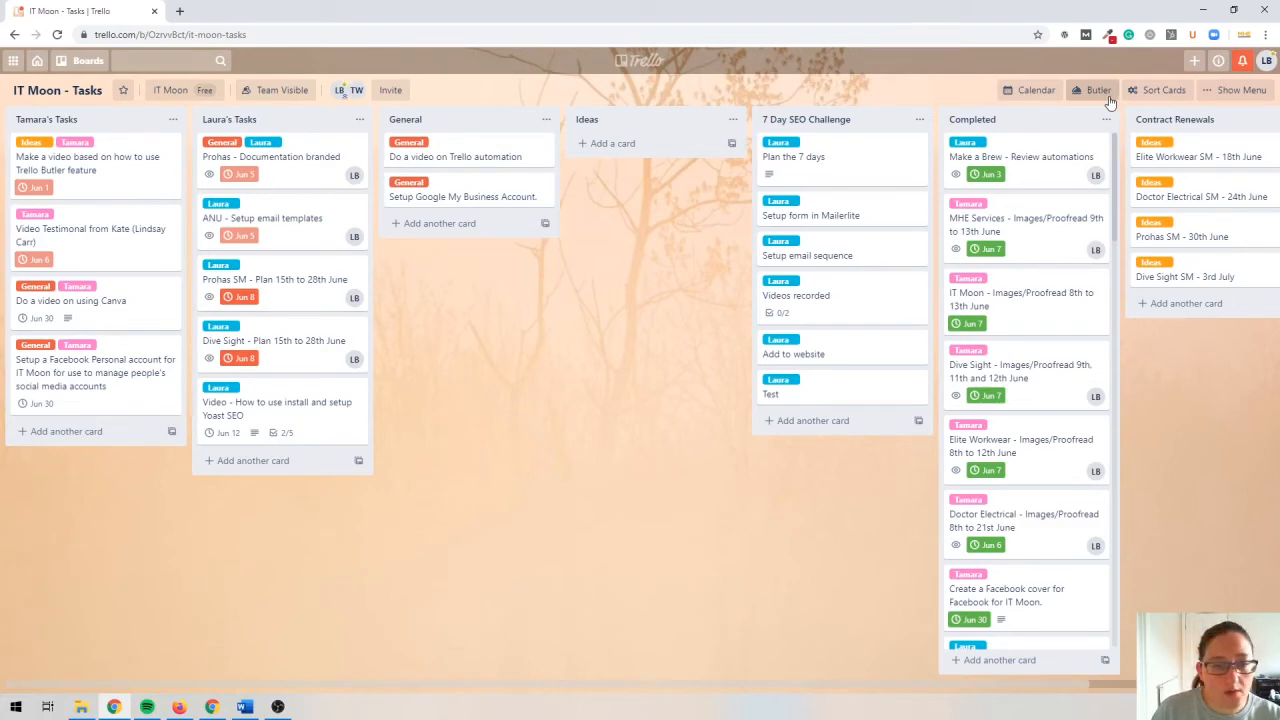
# - Review Butler's existing Sort Cards board button and start a new board button titled "Sort v2"
pyautogui.click(1105, 95)
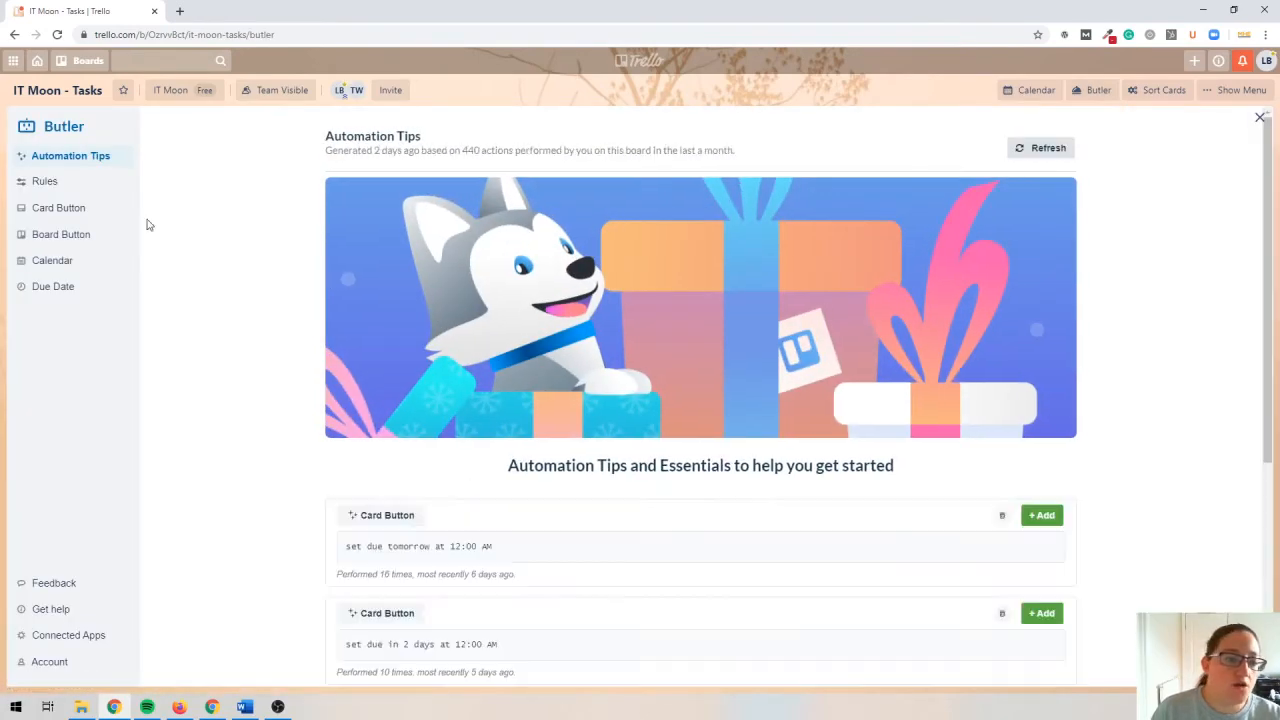
pyautogui.click(64, 234)
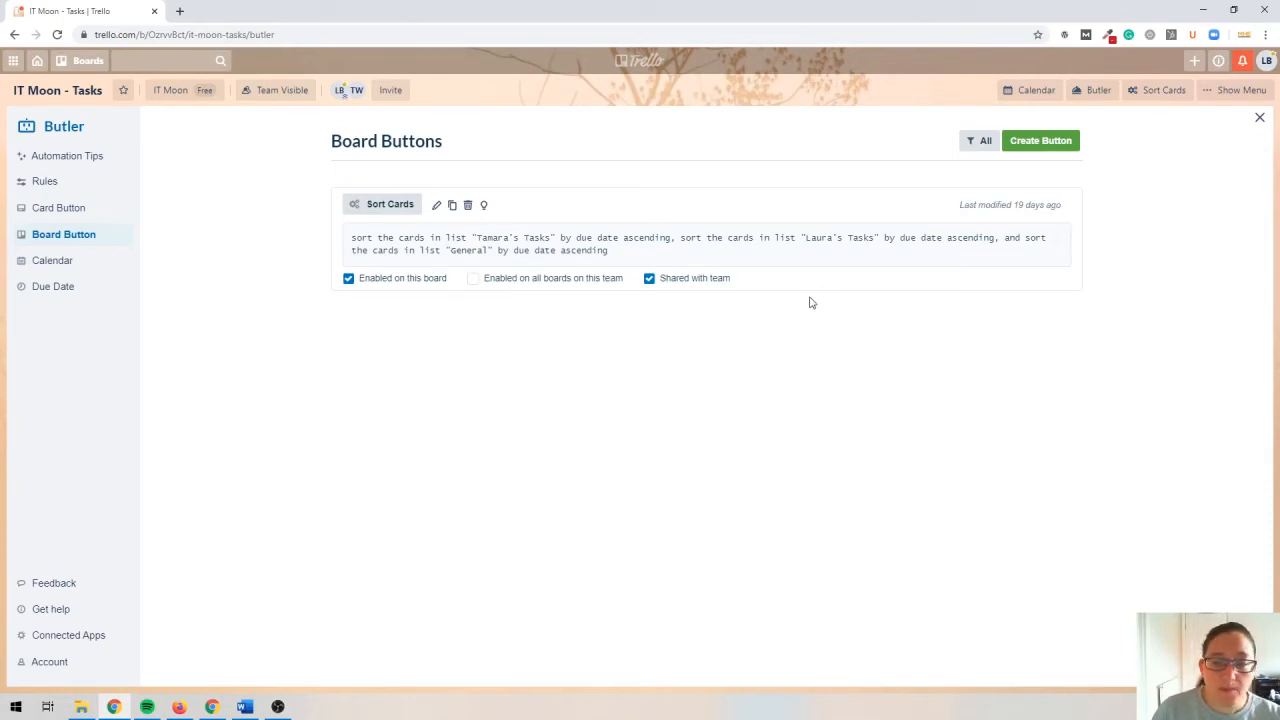
pyautogui.click(1061, 146)
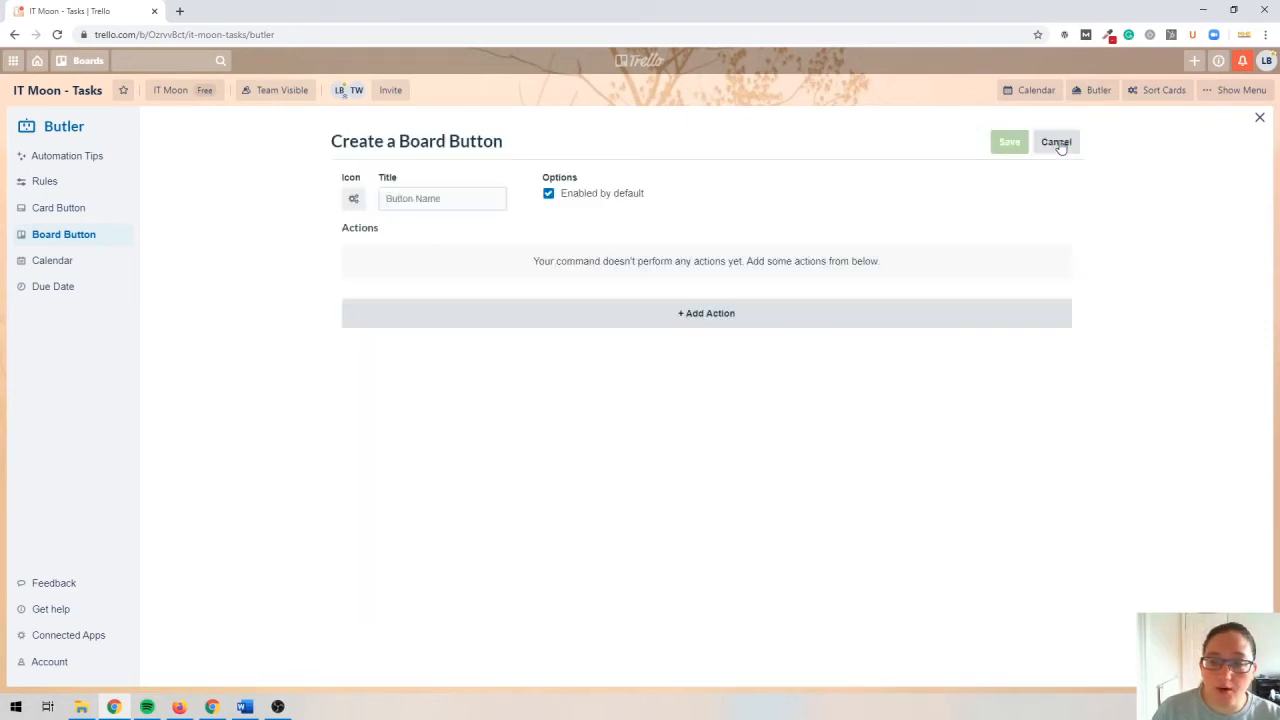
pyautogui.click(447, 205)
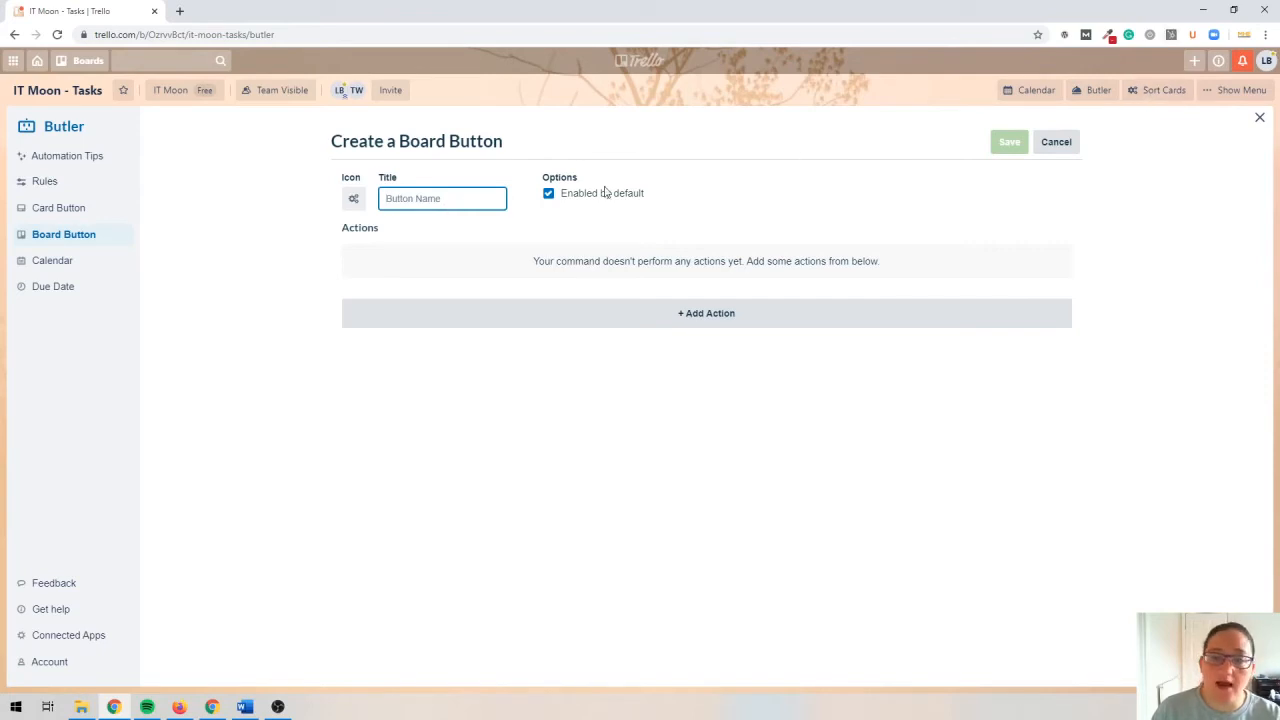
pyautogui.write('Sort v2')
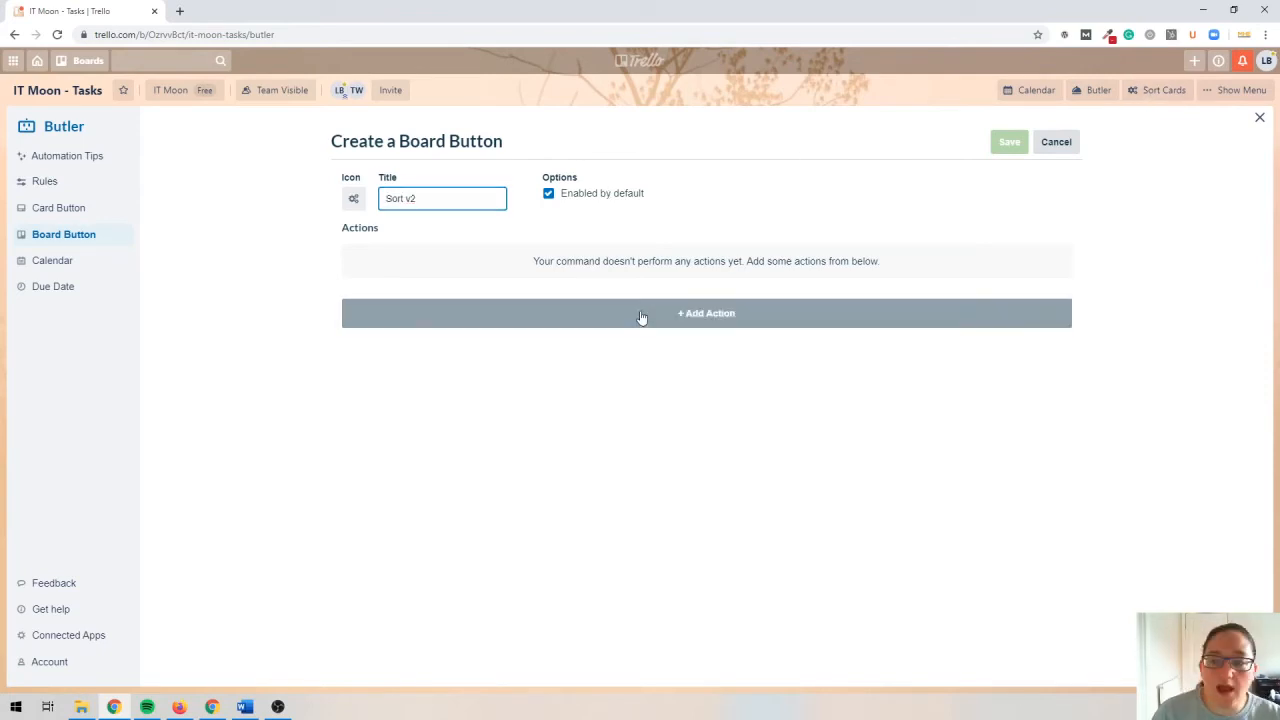
# - Set up an action creating a new card titled "Sort out Expenses" in the board's second personal task list
pyautogui.click(638, 315)
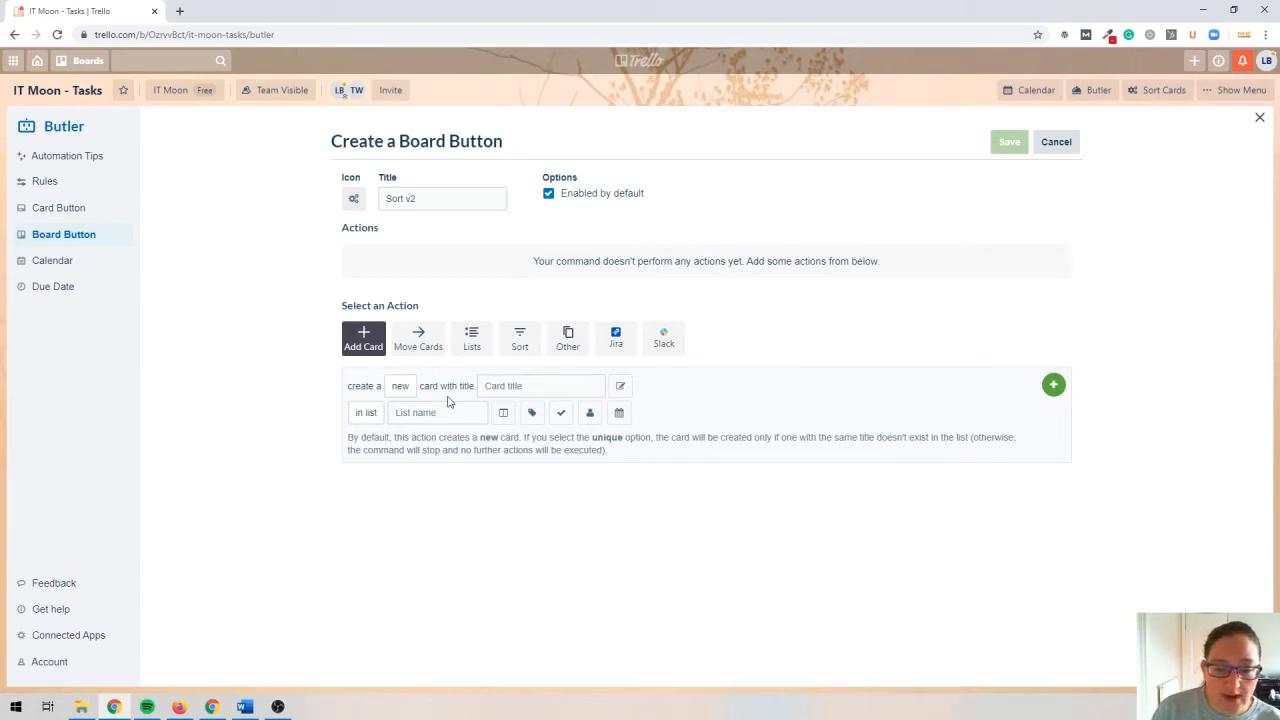
pyautogui.click(531, 391)
pyautogui.write('E')
pyautogui.write('ort ou')
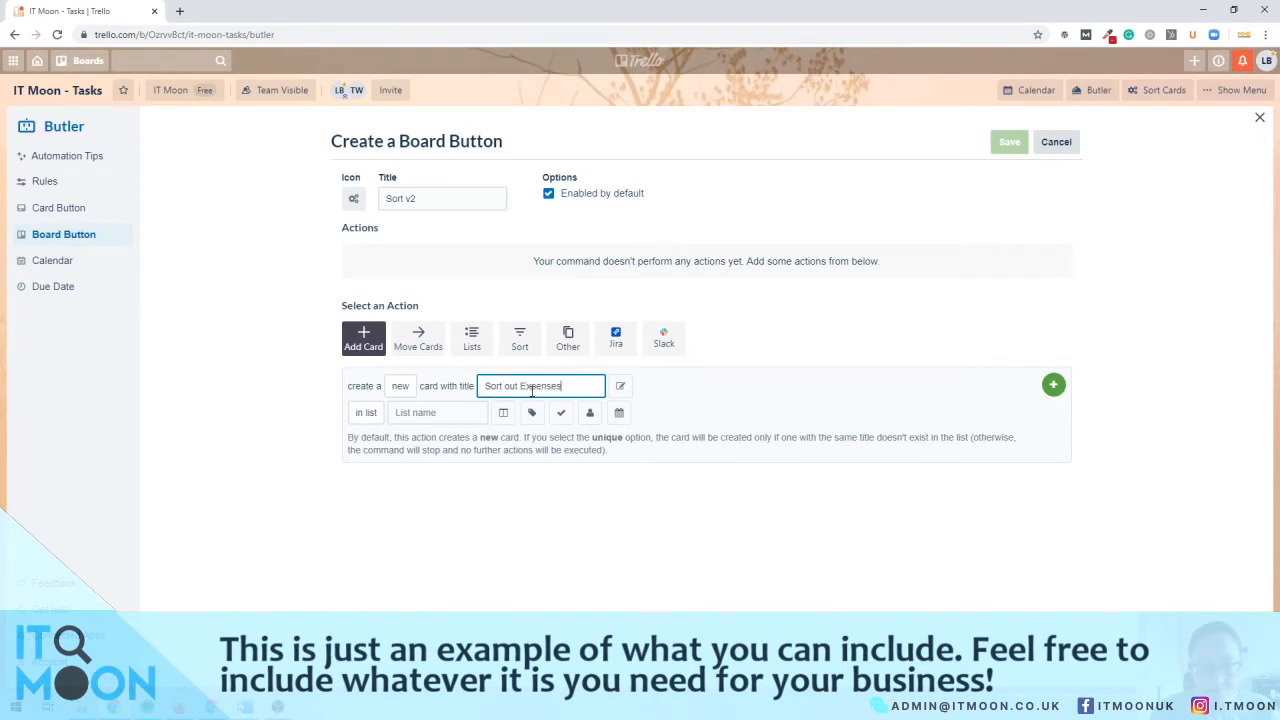
pyautogui.click(437, 412)
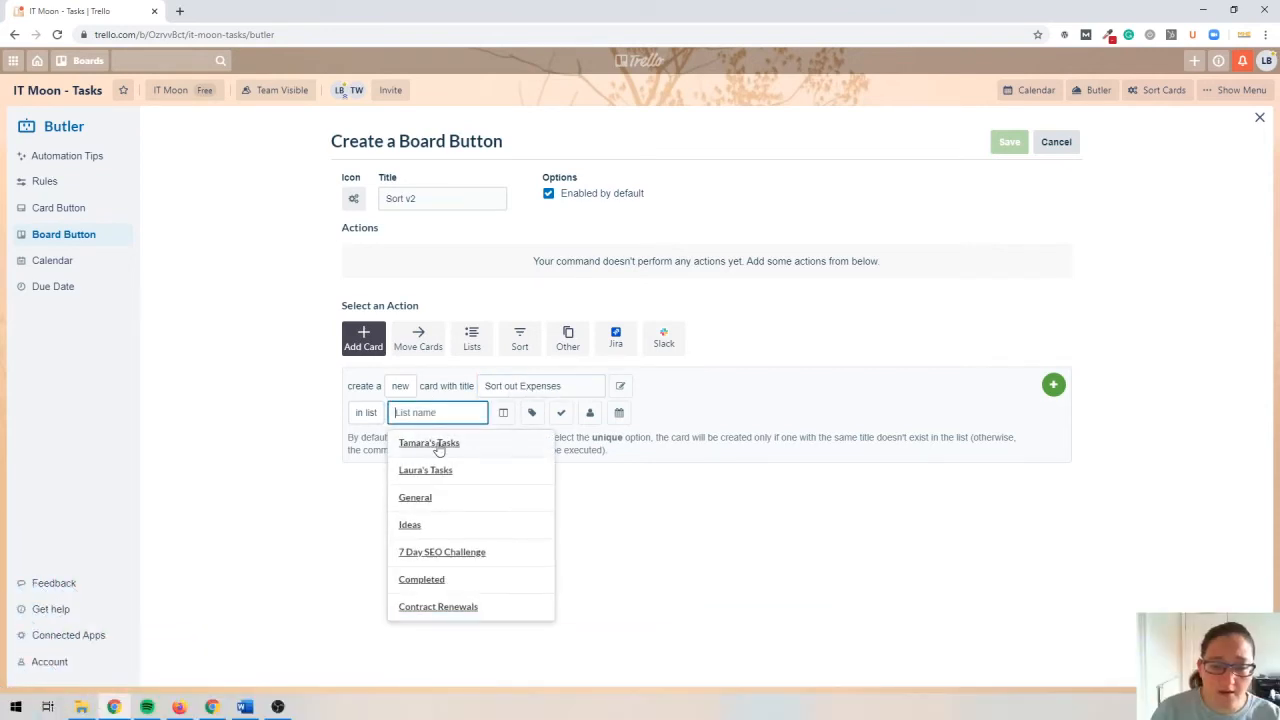
pyautogui.click(440, 470)
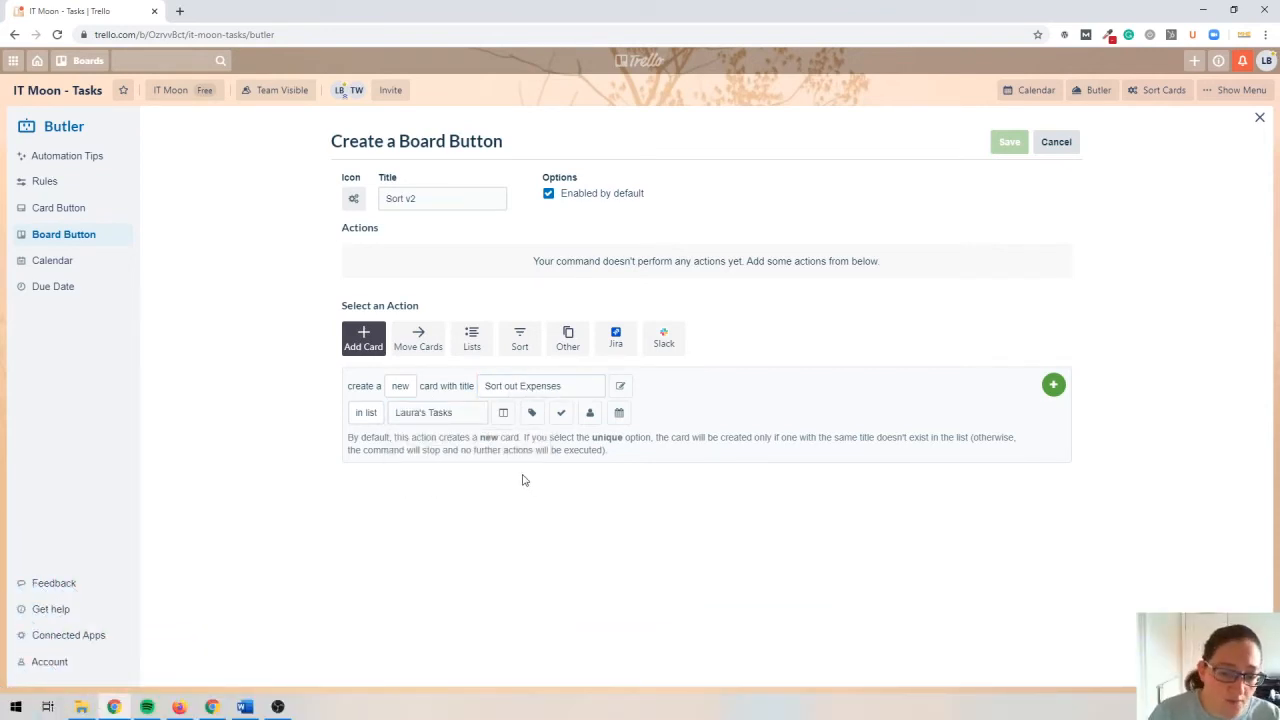
# - Set the action's target board to "IT Moon - Tasks" and have it add the sky label to the card
pyautogui.click(503, 412)
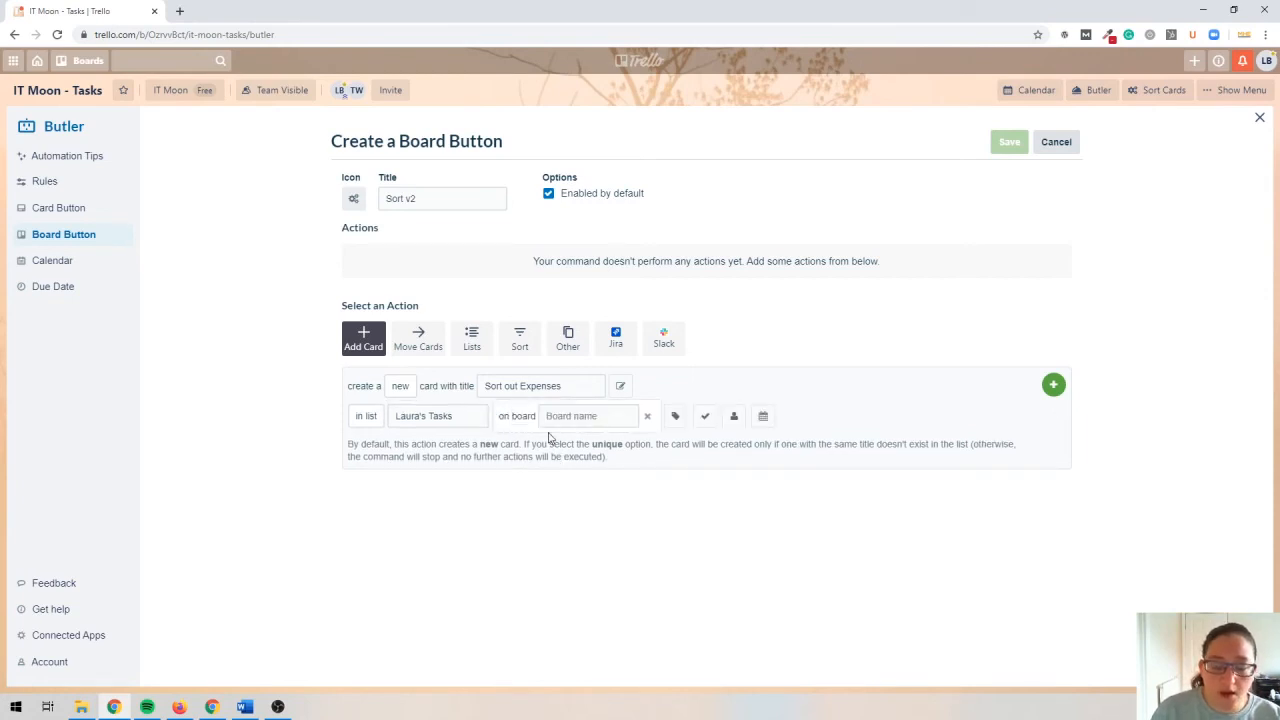
pyautogui.click(553, 420)
pyautogui.scroll(-1, 588, 491)
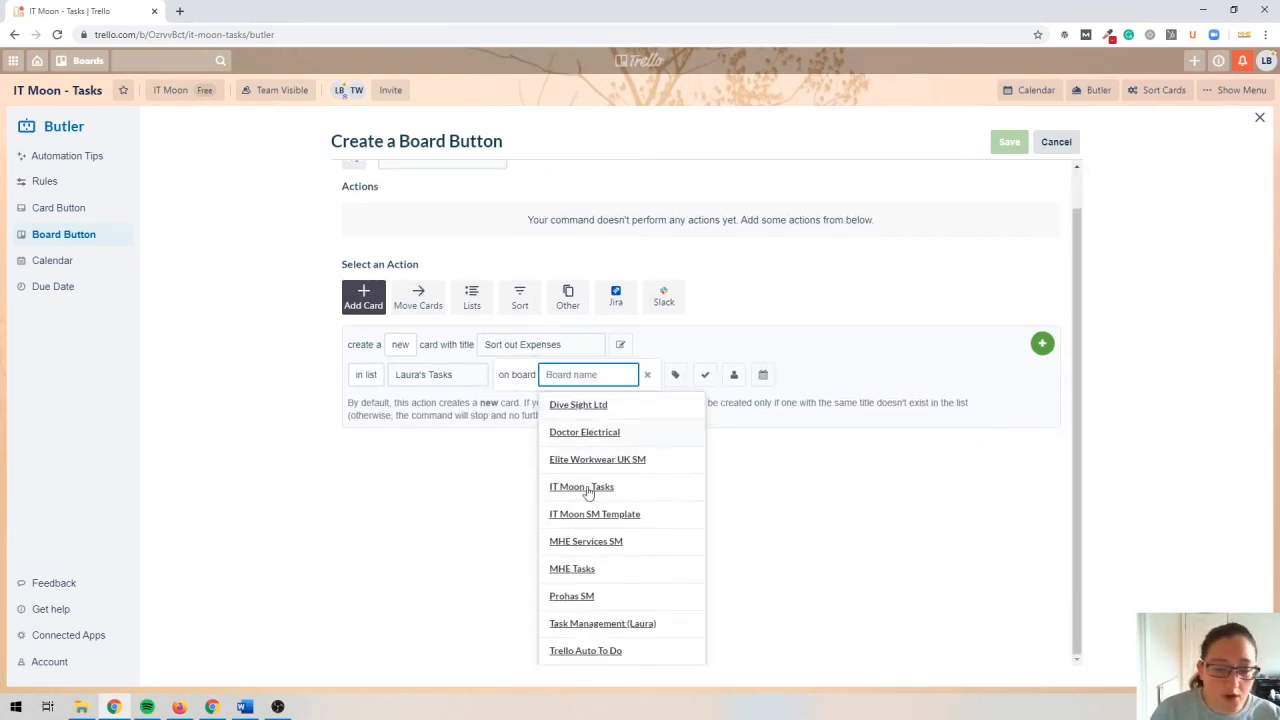
pyautogui.click(581, 487)
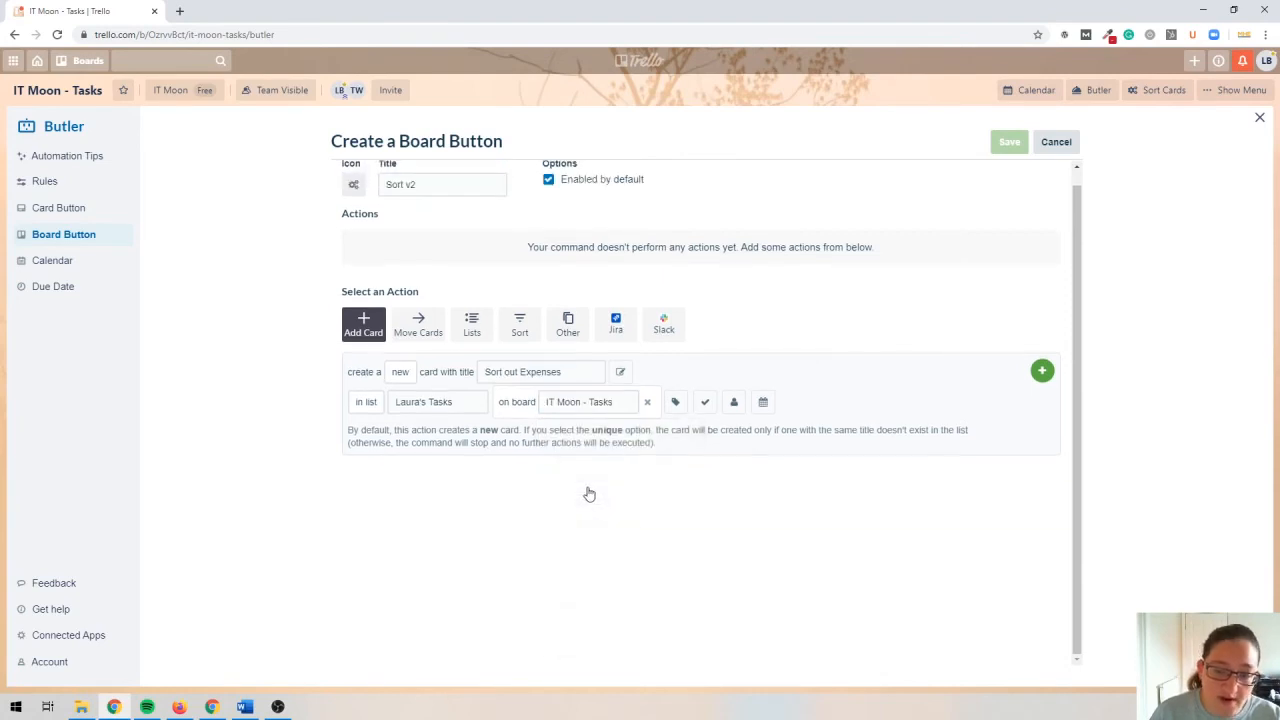
pyautogui.click(675, 416)
pyautogui.click(738, 421)
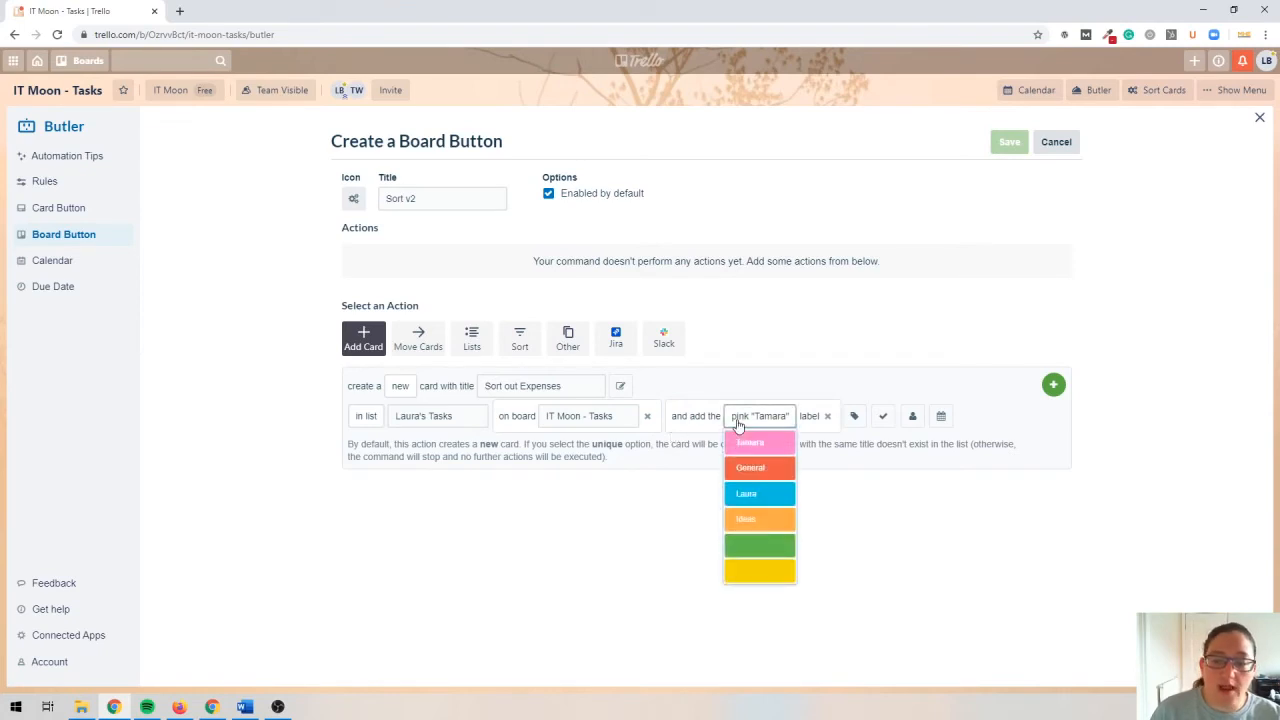
pyautogui.click(742, 497)
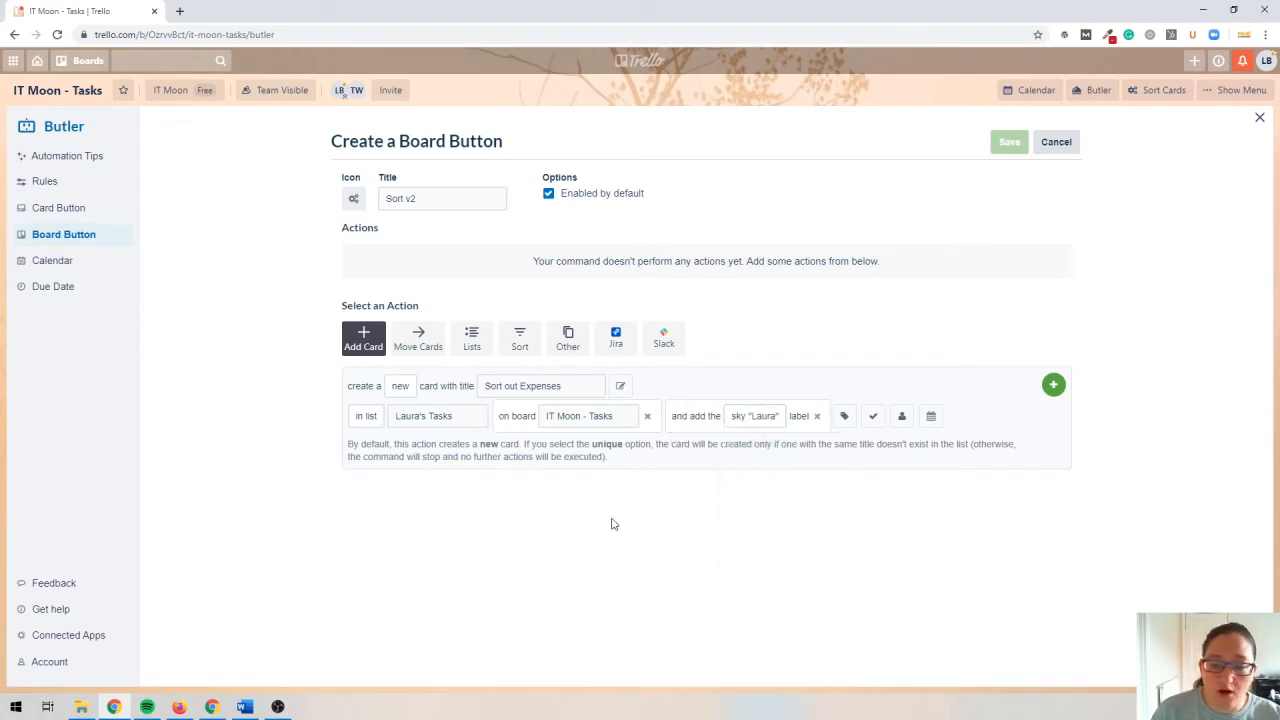
pyautogui.click(845, 417)
pyautogui.click(928, 416)
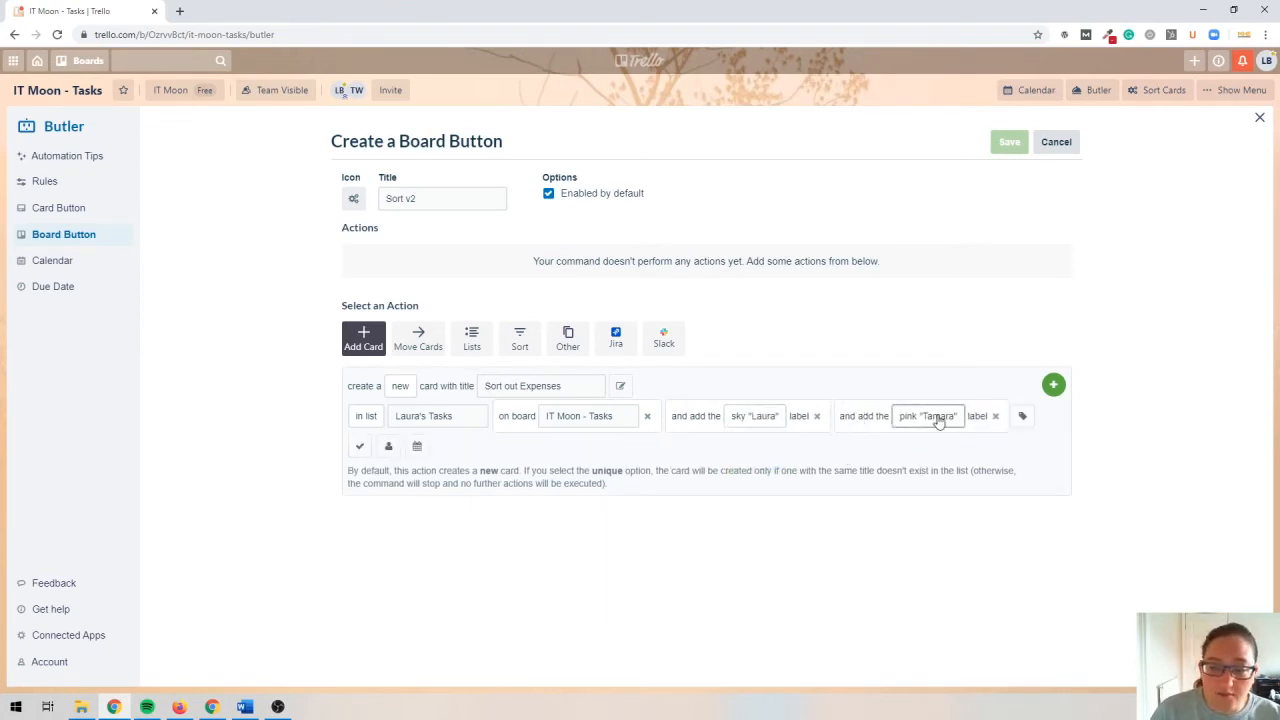
pyautogui.click(995, 416)
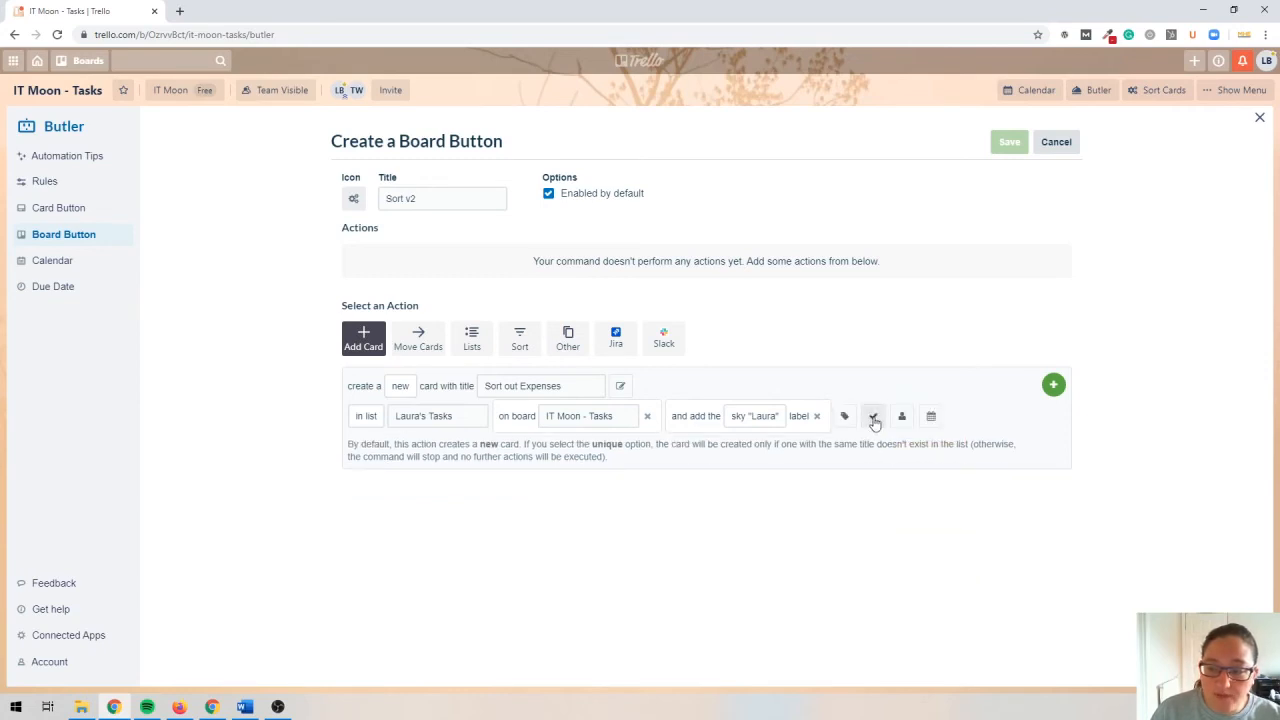
# - Review the card creation action's checklist option, including copying a checklist from another card, and remove it from the action
pyautogui.click(873, 418)
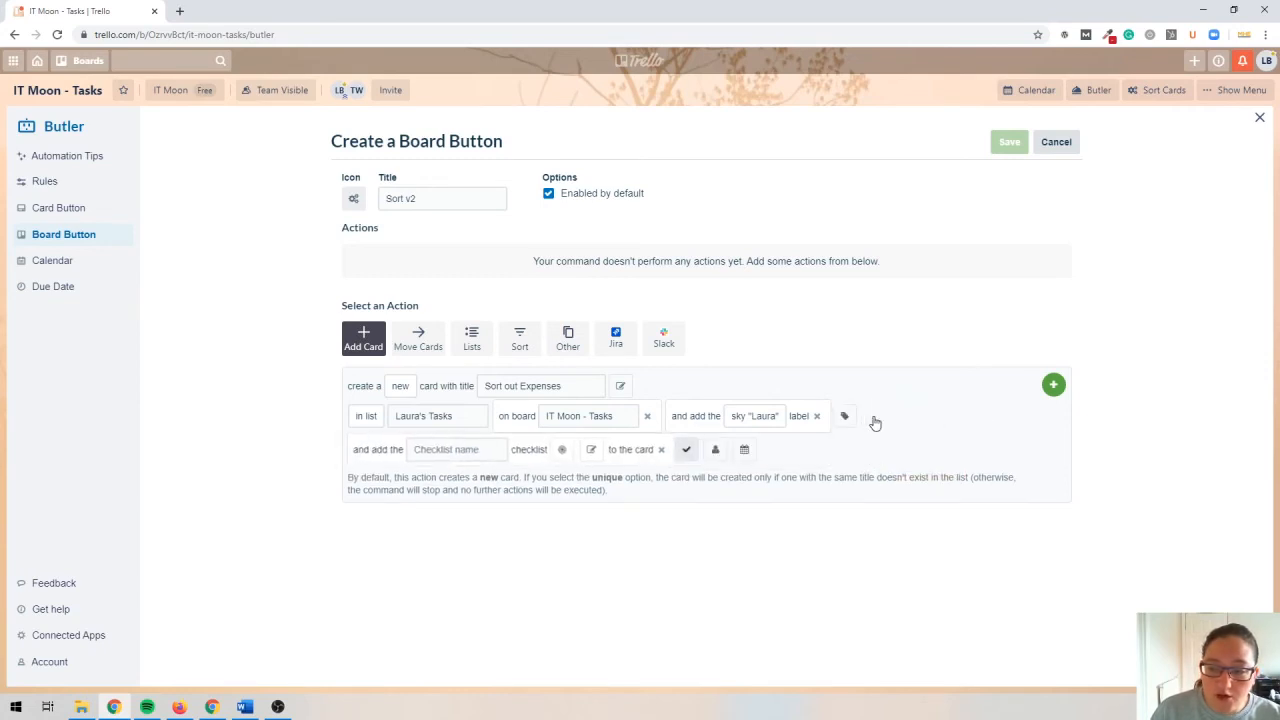
pyautogui.click(477, 451)
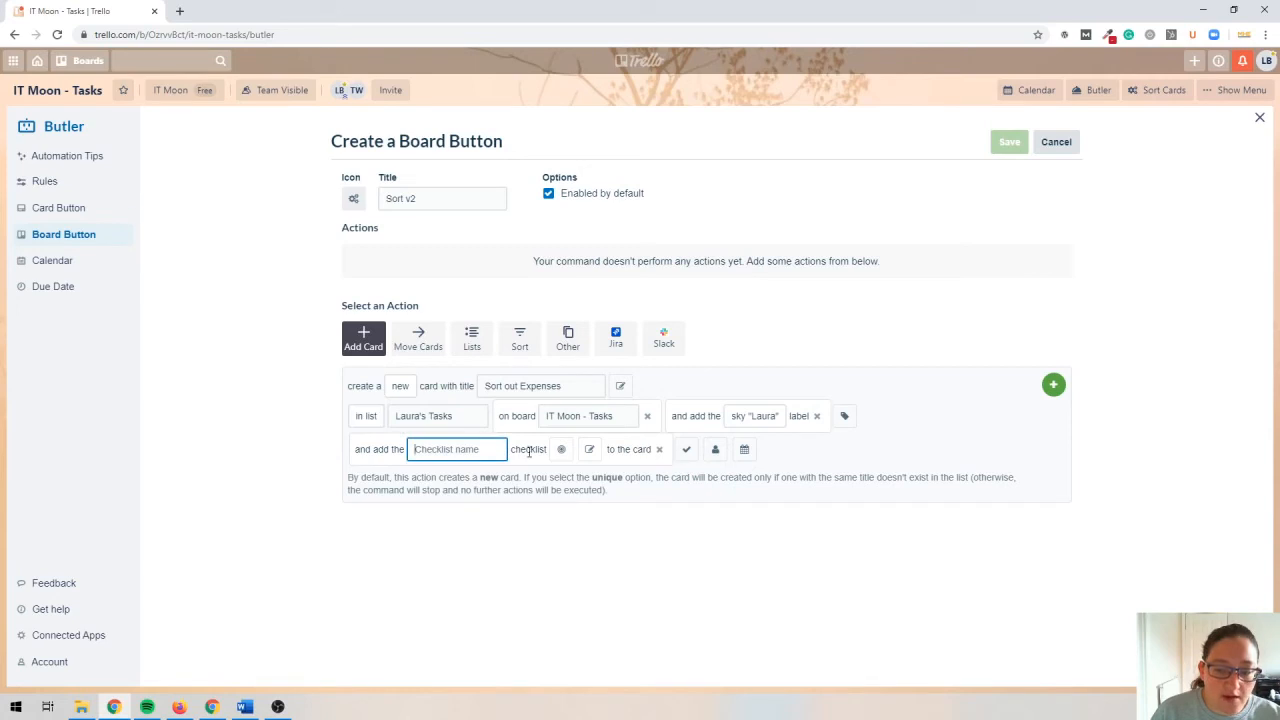
pyautogui.click(561, 450)
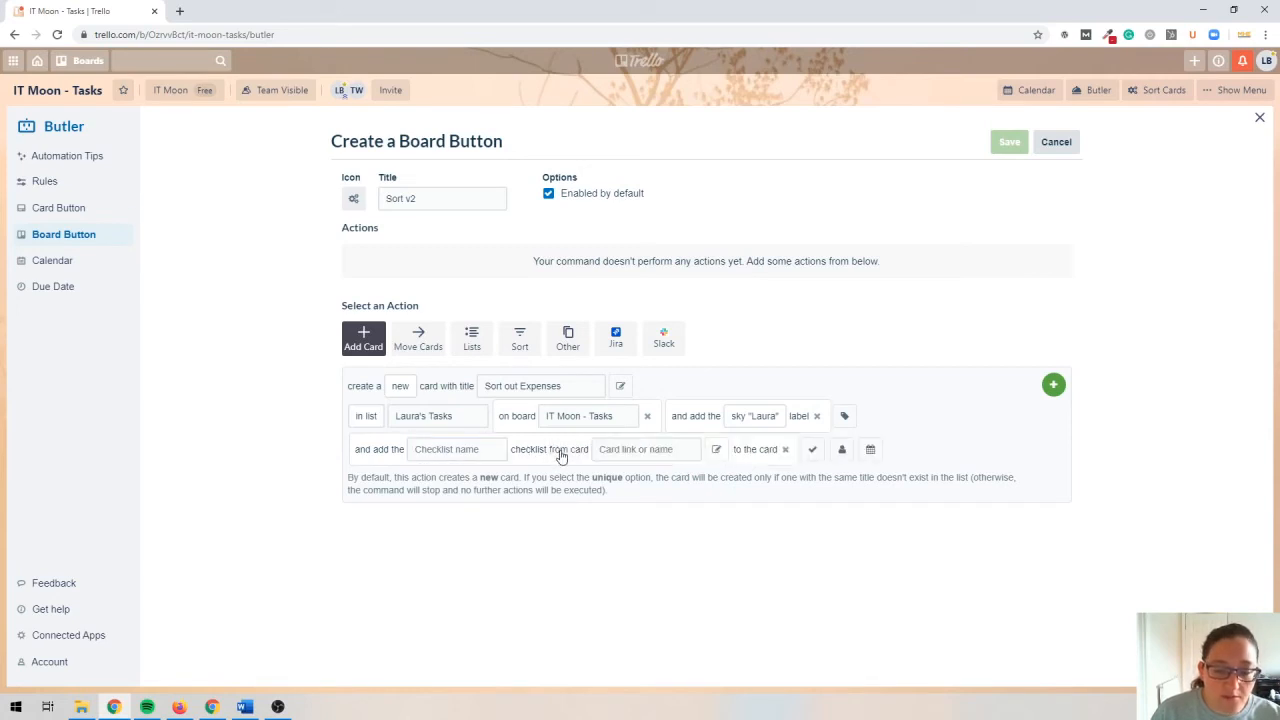
pyautogui.click(786, 450)
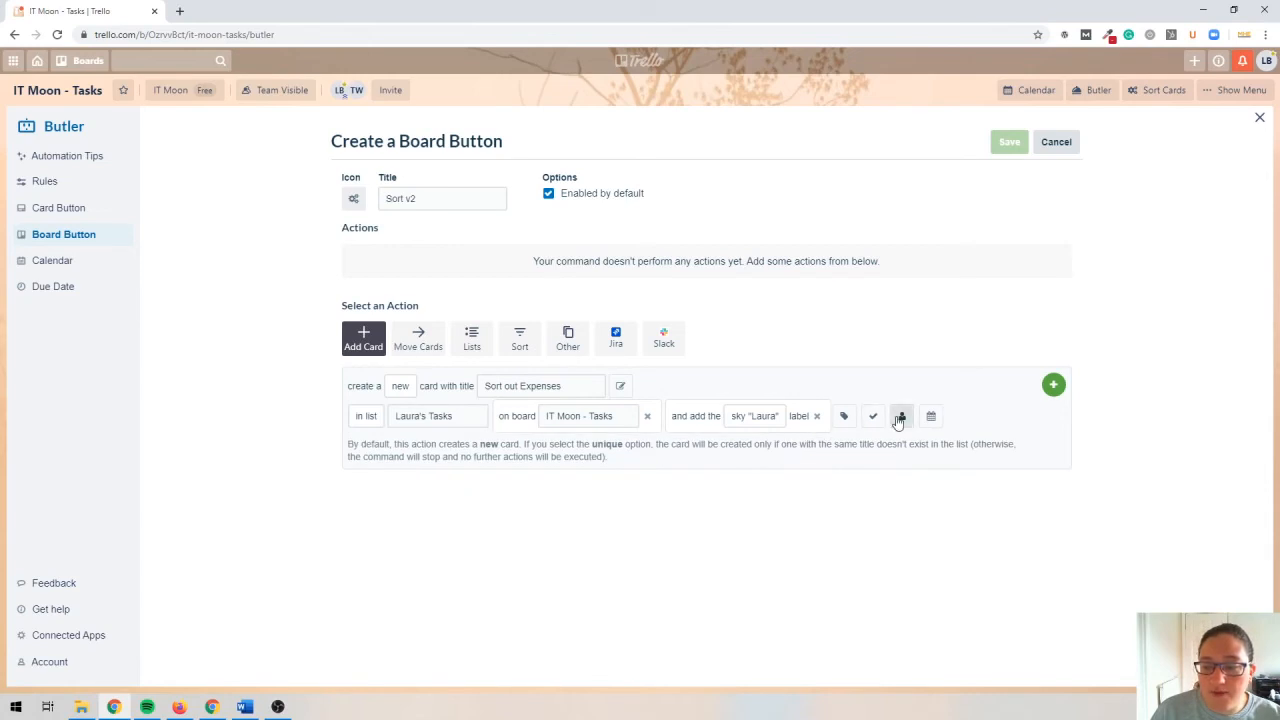
# - Review the member and due date options for the card creation action, and discard the new board button
pyautogui.click(900, 417)
pyautogui.click(482, 452)
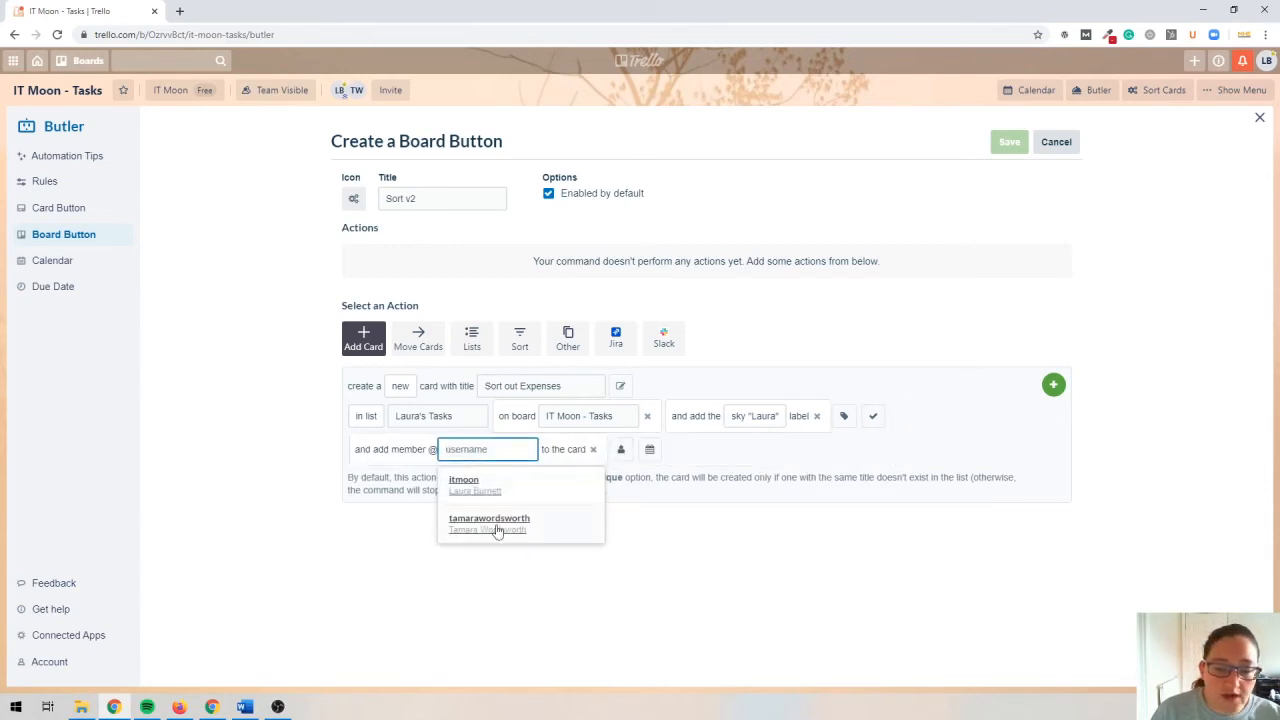
pyautogui.click(592, 449)
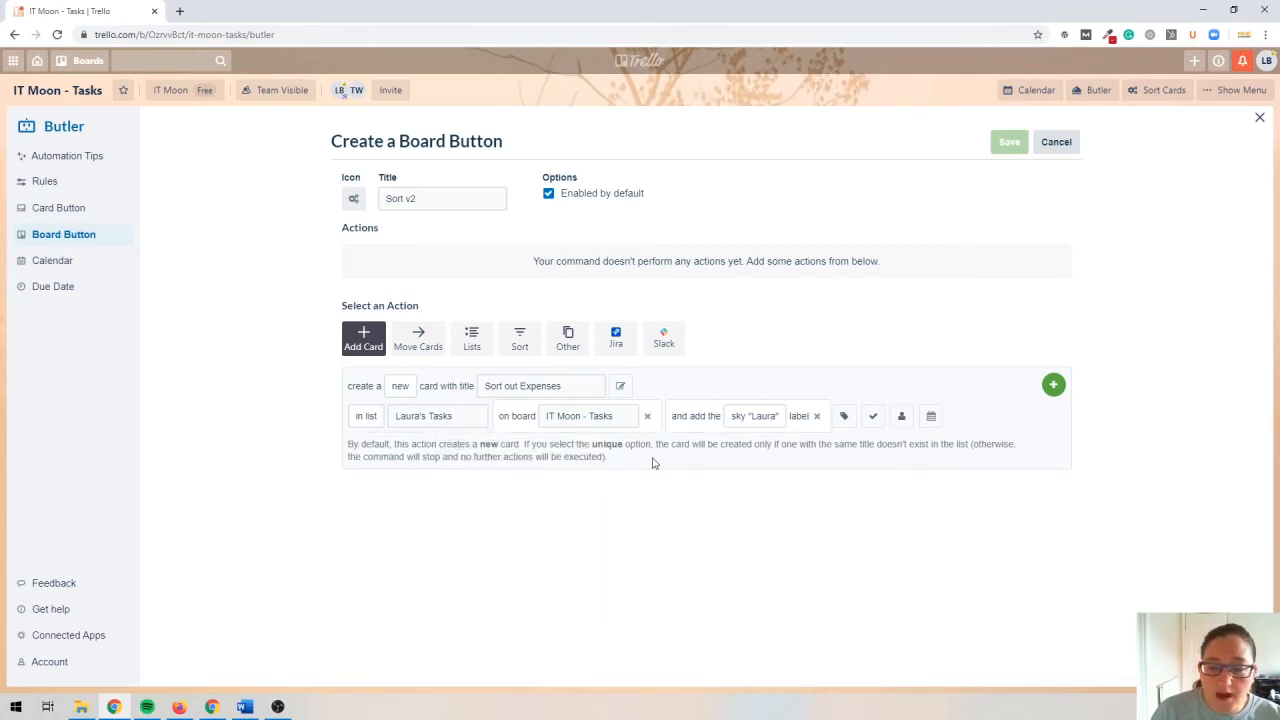
pyautogui.click(931, 416)
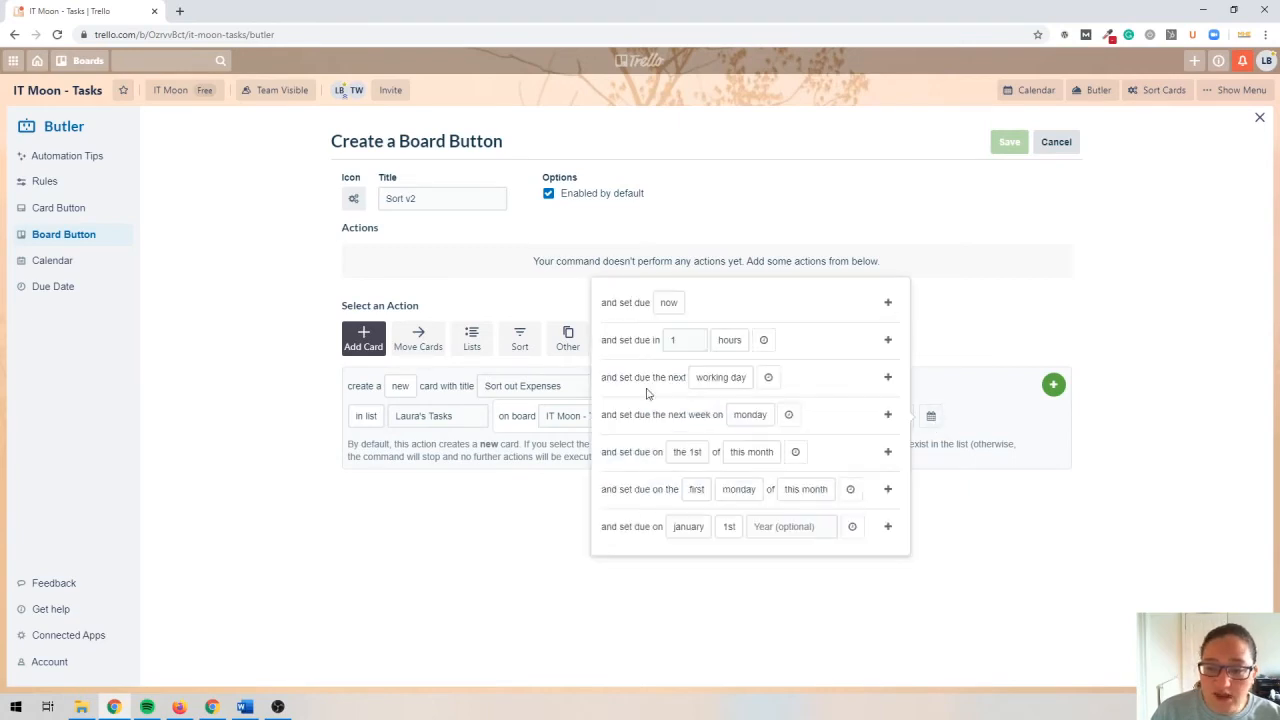
pyautogui.click(722, 619)
pyautogui.click(1056, 141)
# - Read Butler's card button examples and the existing rule that adds a member when the sky label is added
pyautogui.click(87, 208)
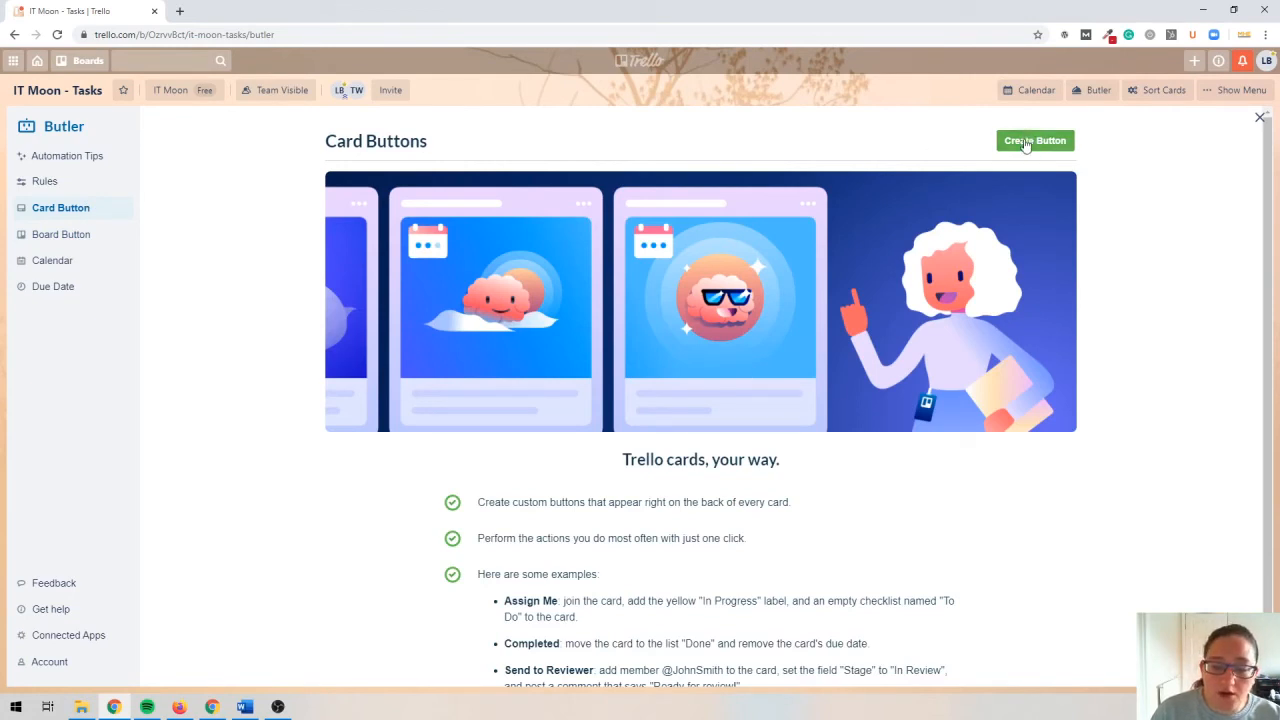
pyautogui.scroll(-1, 609, 449)
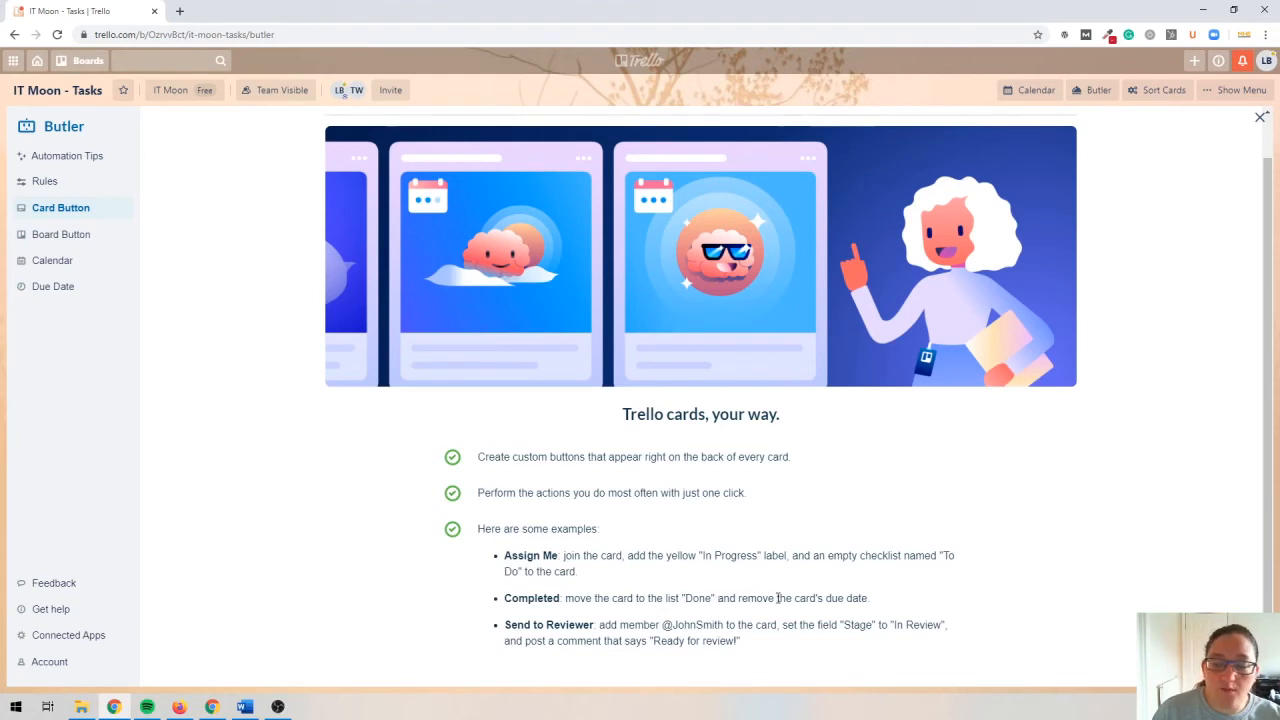
pyautogui.scroll(1, 838, 597)
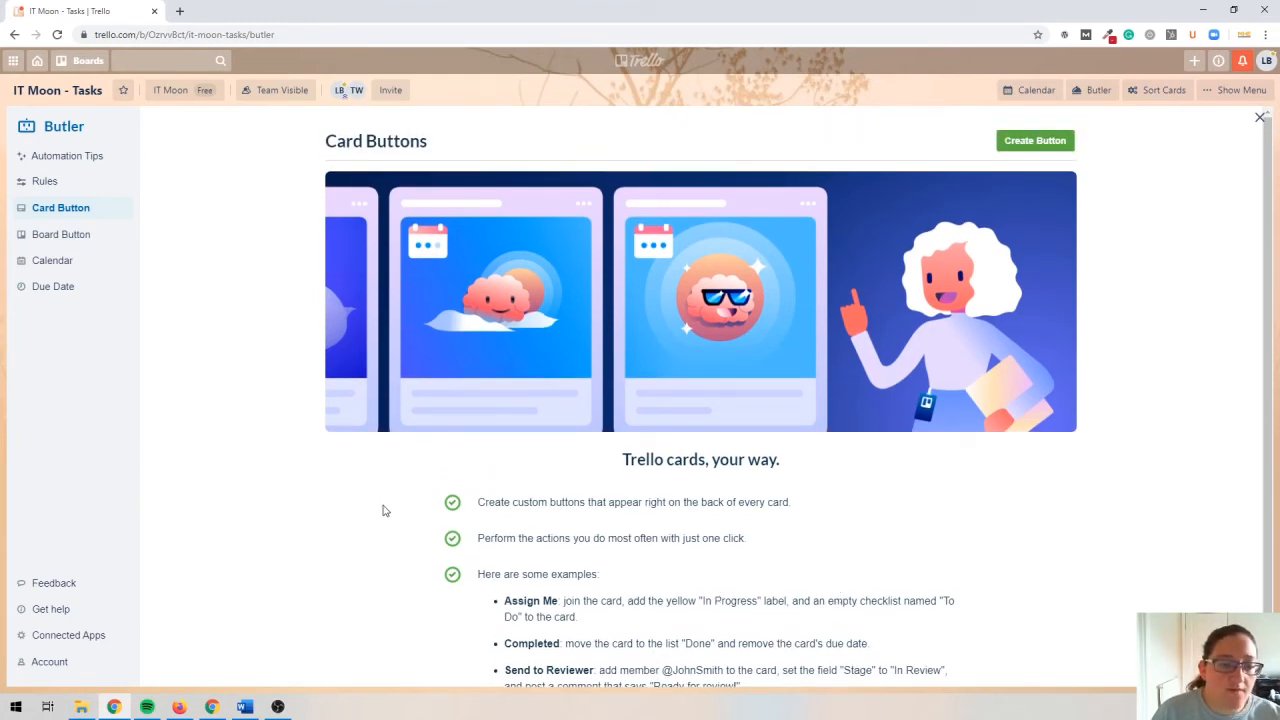
pyautogui.click(100, 180)
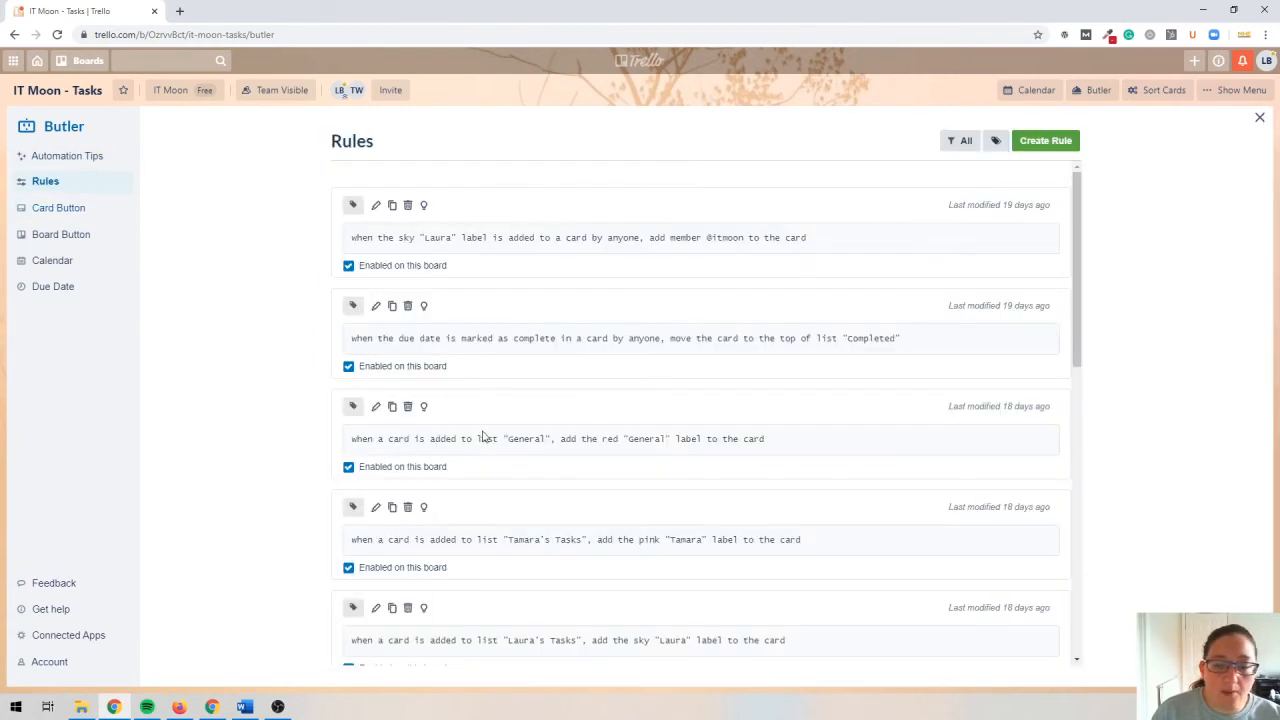
pyautogui.moveTo(360, 238); pyautogui.dragTo(835, 232)
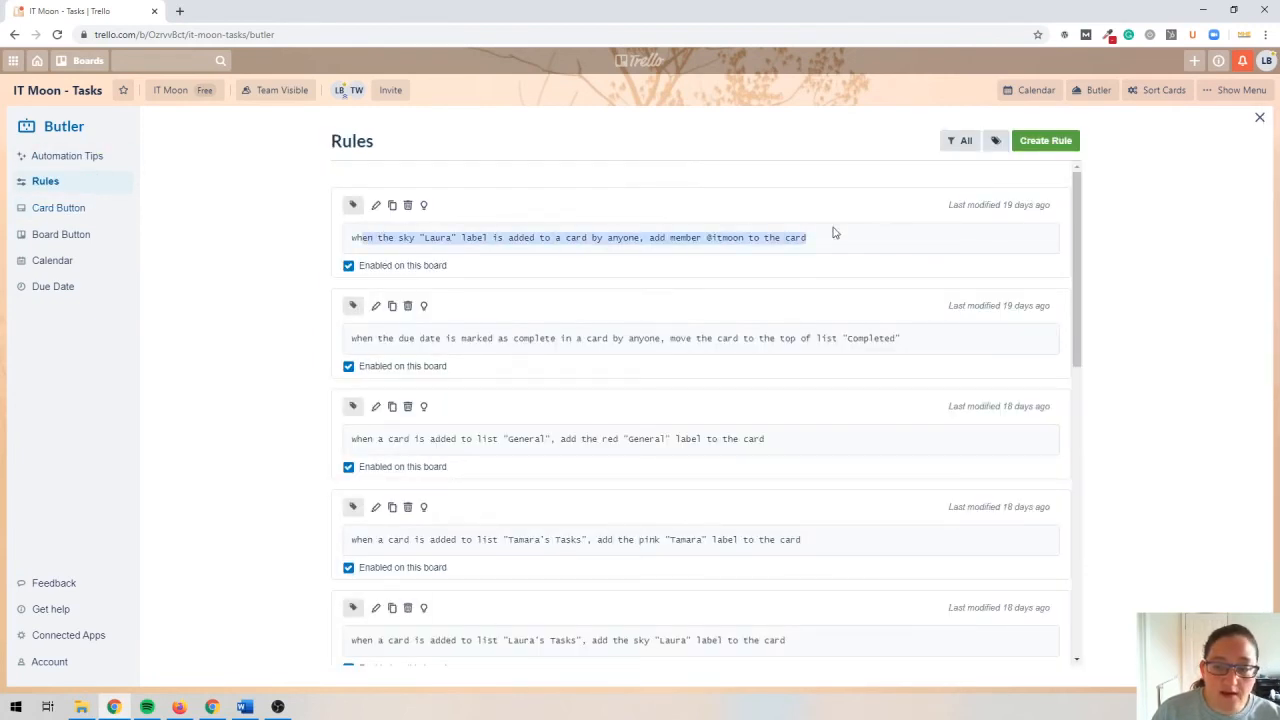
# - Start a new rule triggered when a card is added to the list "Ideas"
pyautogui.click(1068, 144)
pyautogui.click(762, 259)
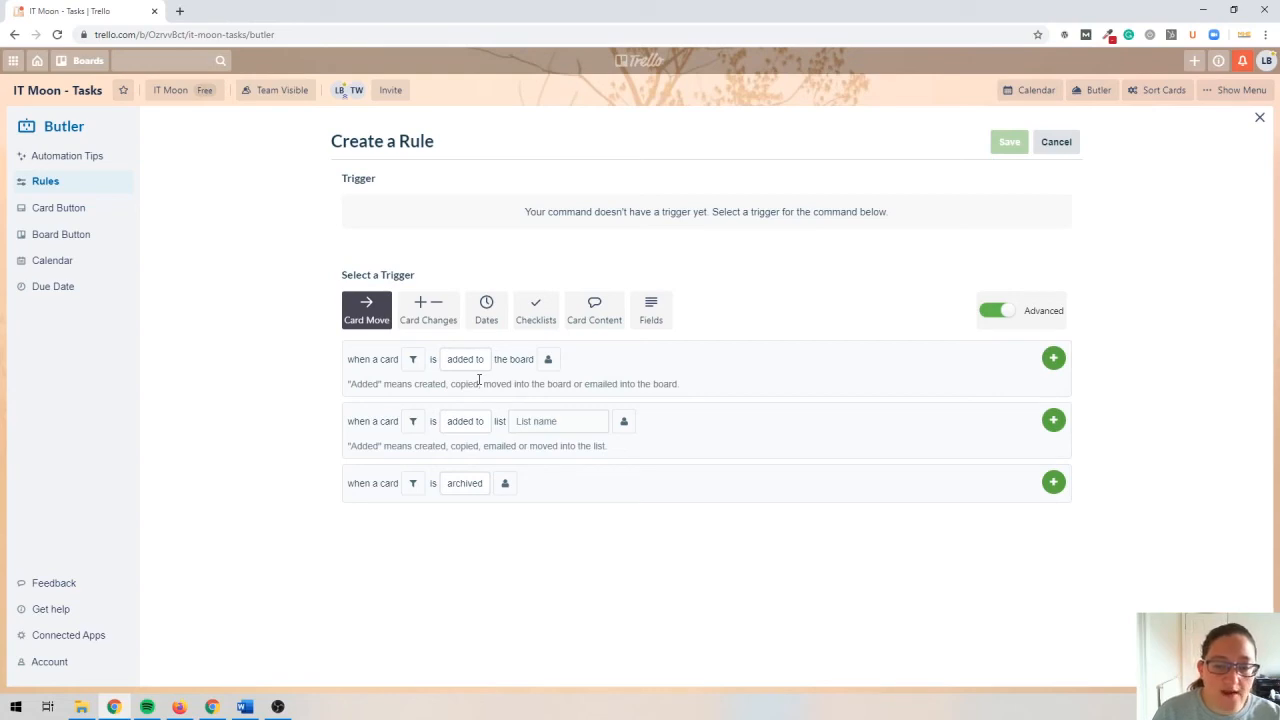
pyautogui.click(525, 421)
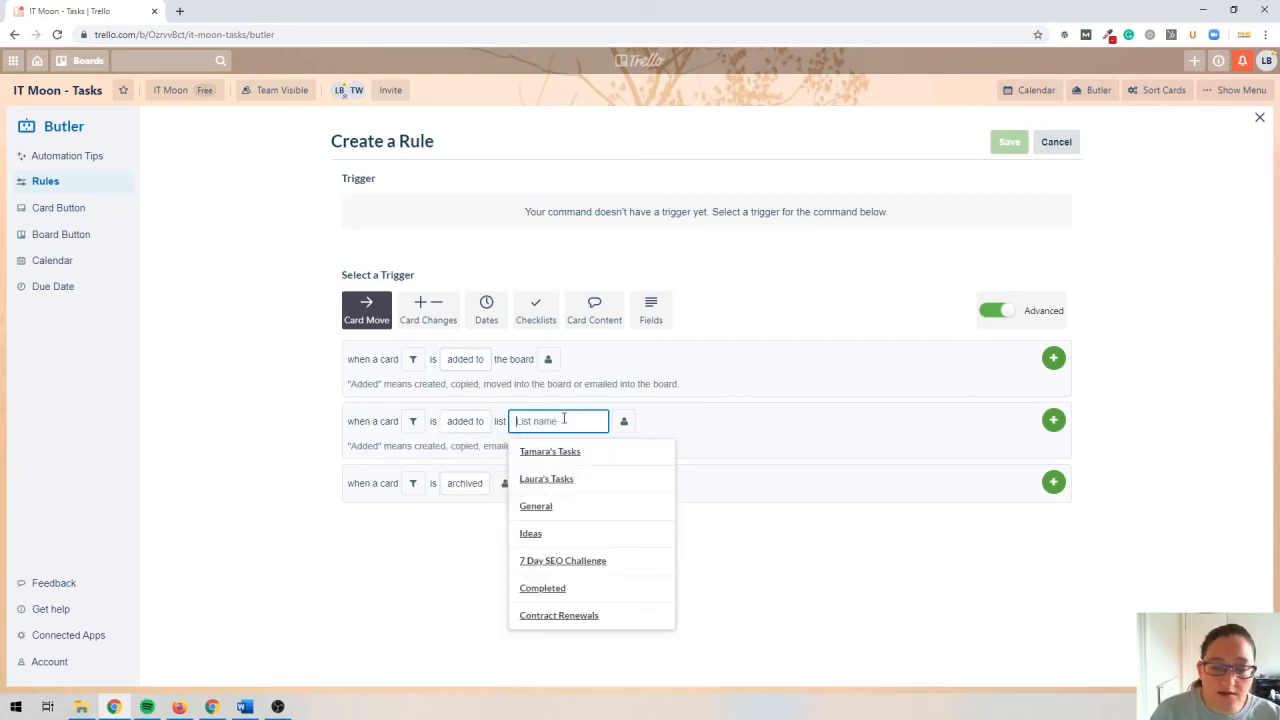
pyautogui.click(531, 533)
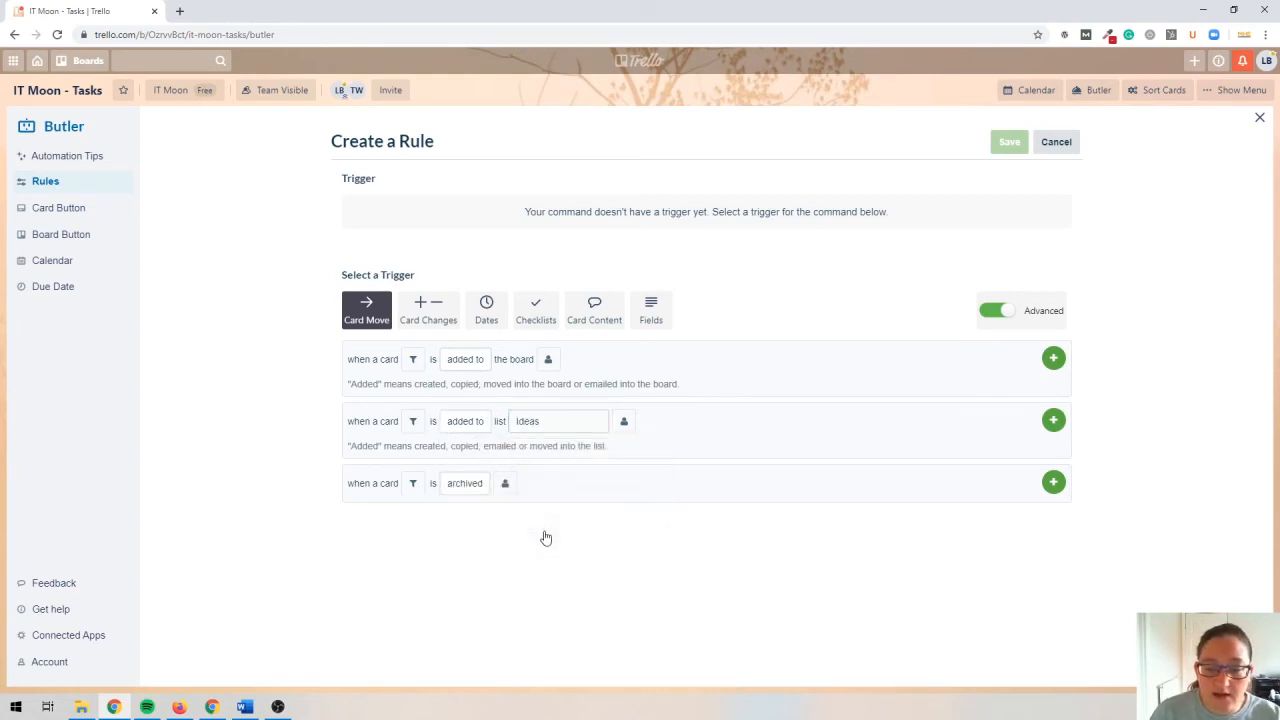
pyautogui.click(1053, 420)
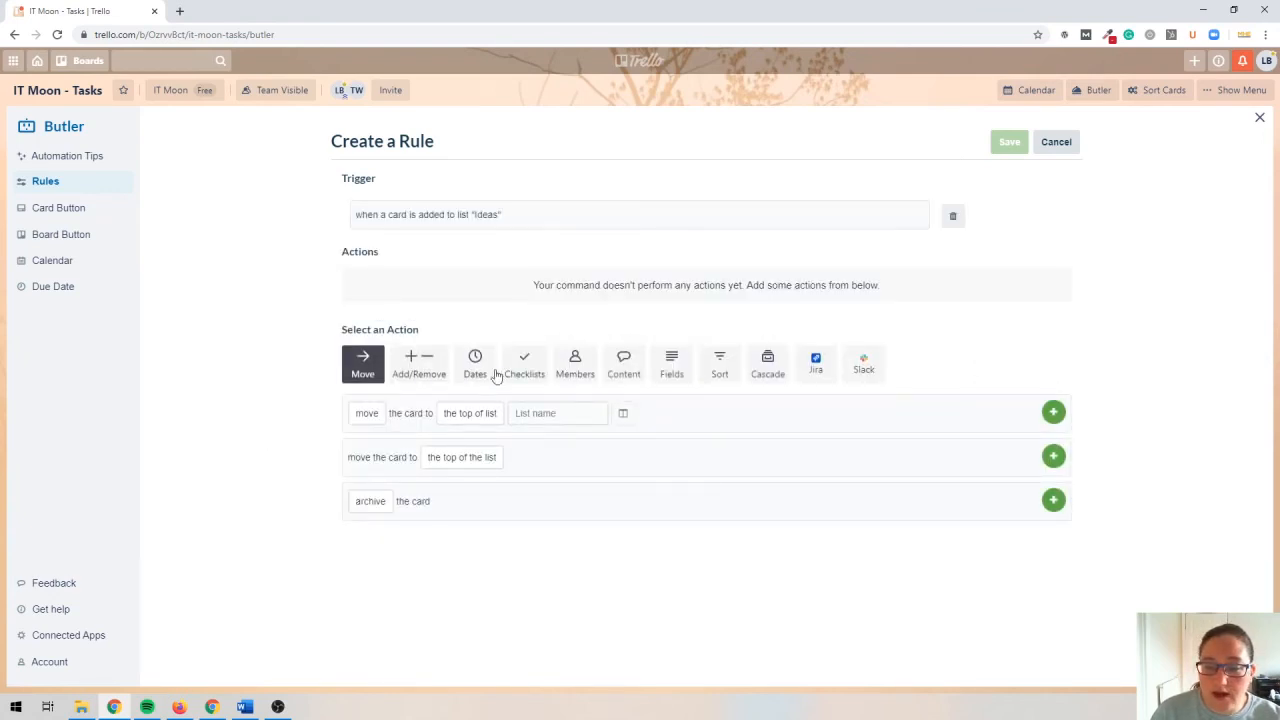
# - Add an action to the rule that adds the orange "Ideas" label to the card
pyautogui.click(419, 364)
pyautogui.click(456, 415)
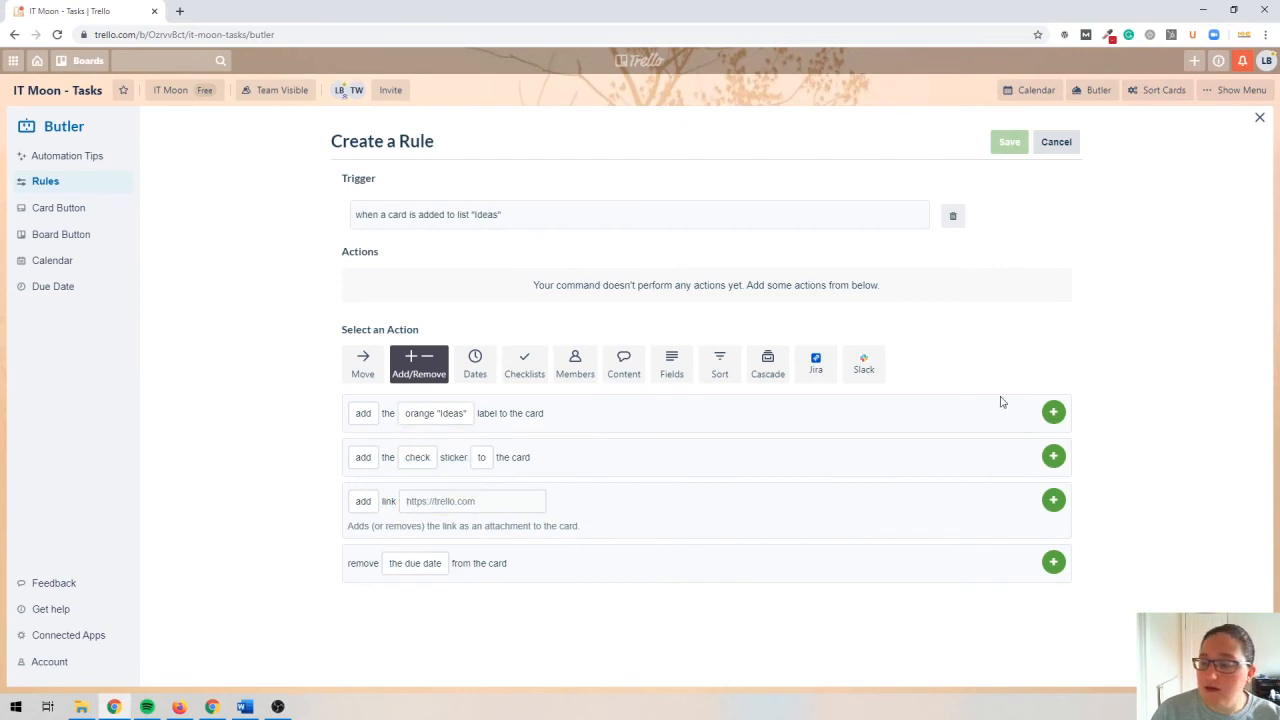
pyautogui.click(1051, 413)
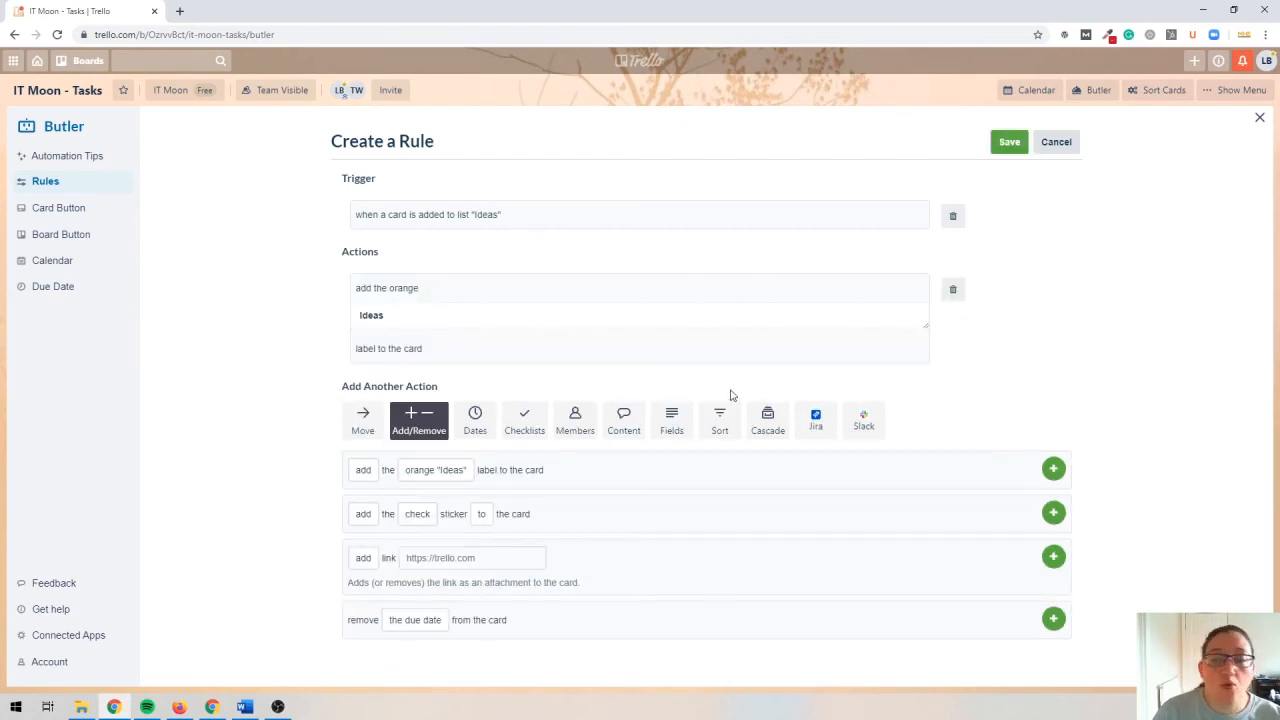
# - Configure a due date action set to the next Saturday at 11:15 am
pyautogui.click(473, 420)
pyautogui.click(397, 505)
pyautogui.click(467, 307)
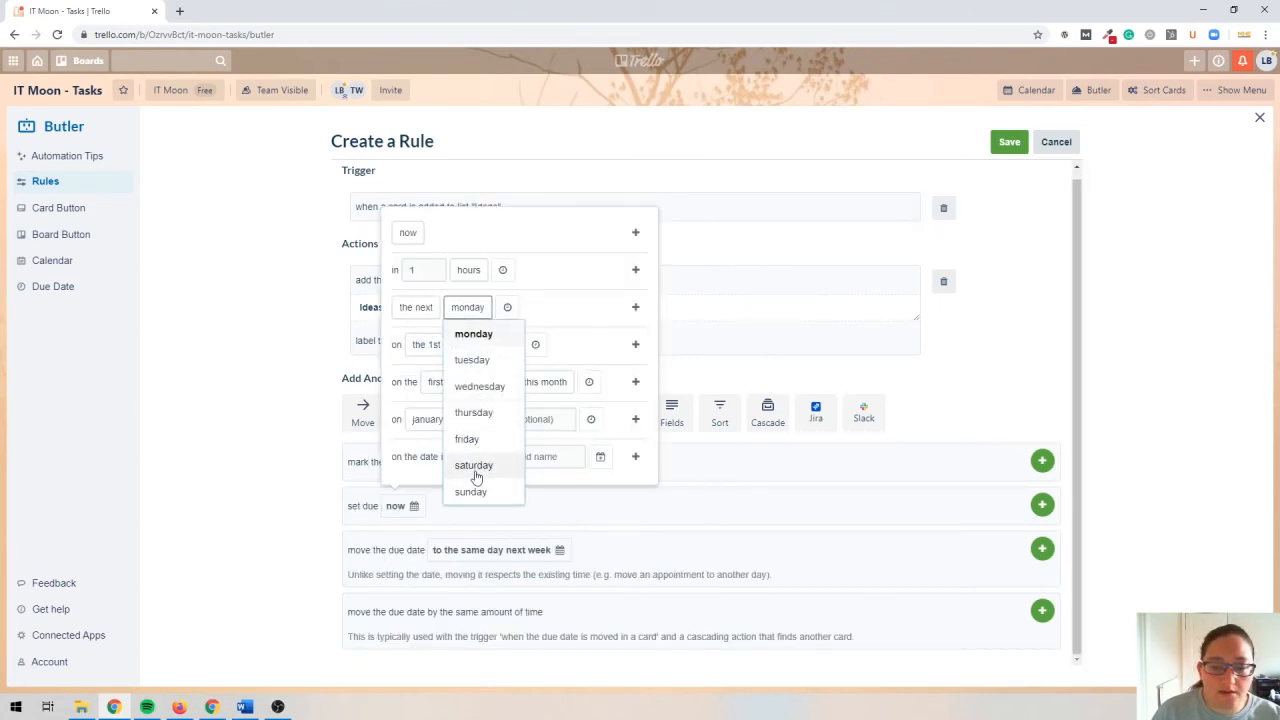
pyautogui.click(476, 468)
pyautogui.click(508, 308)
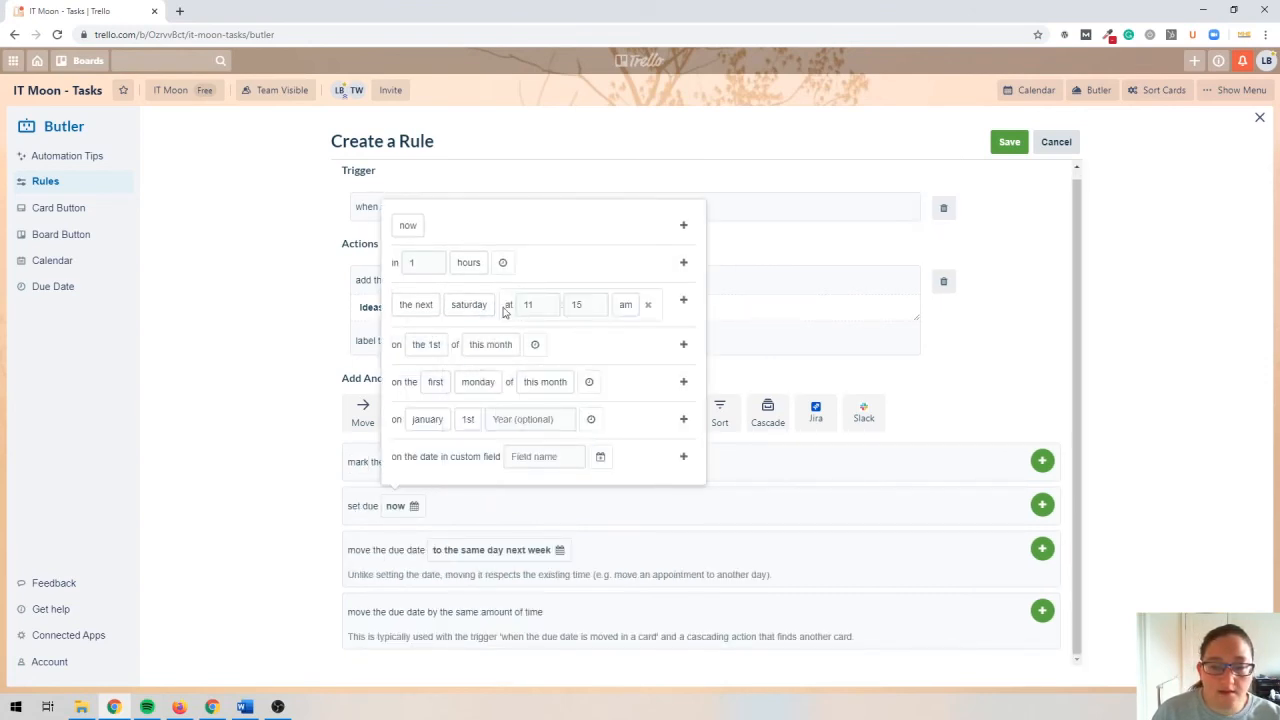
pyautogui.click(683, 300)
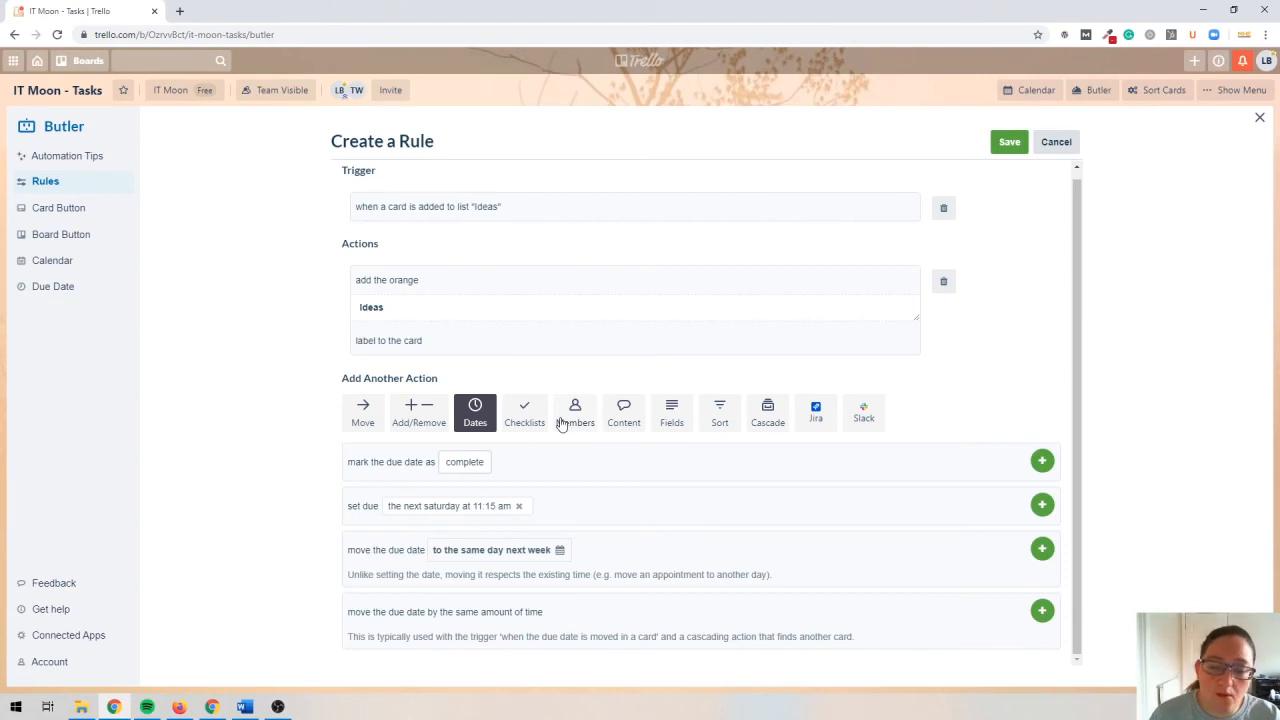
# - Examine the rule's Content actions for descriptions, comments and email notifications, and the custom field actions
pyautogui.click(605, 424)
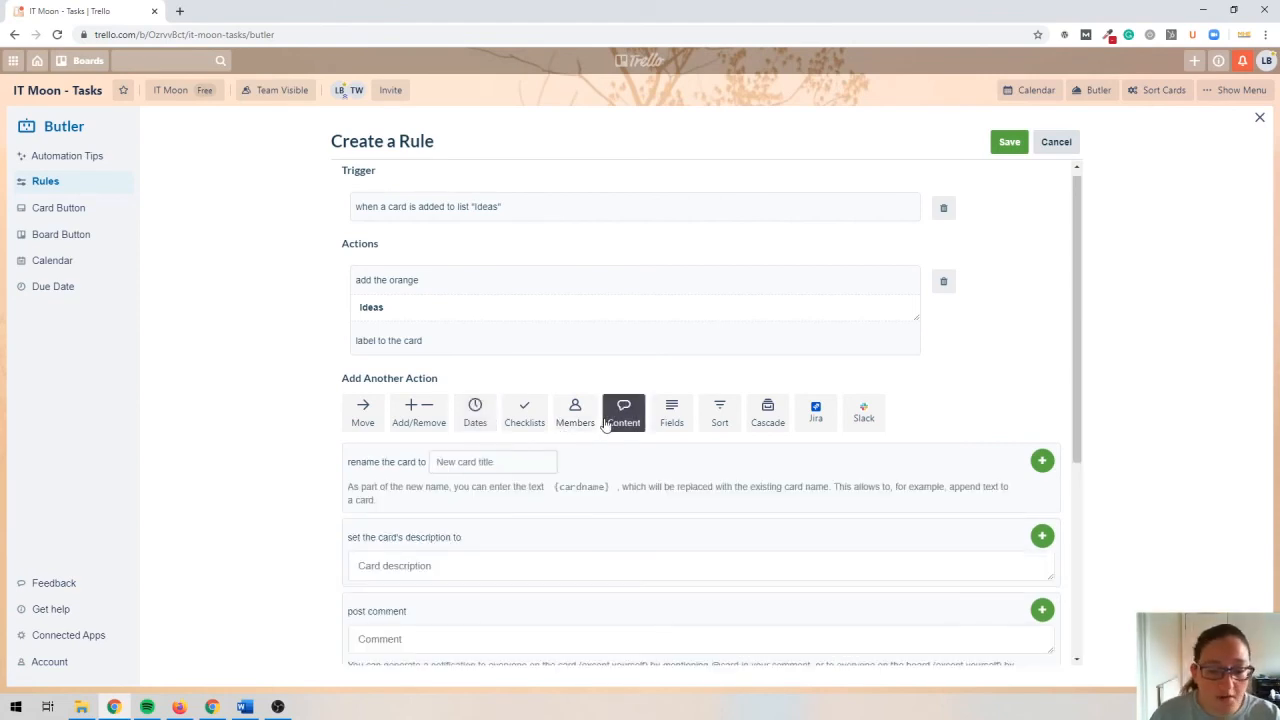
pyautogui.scroll(-2, 605, 424)
pyautogui.click(422, 430)
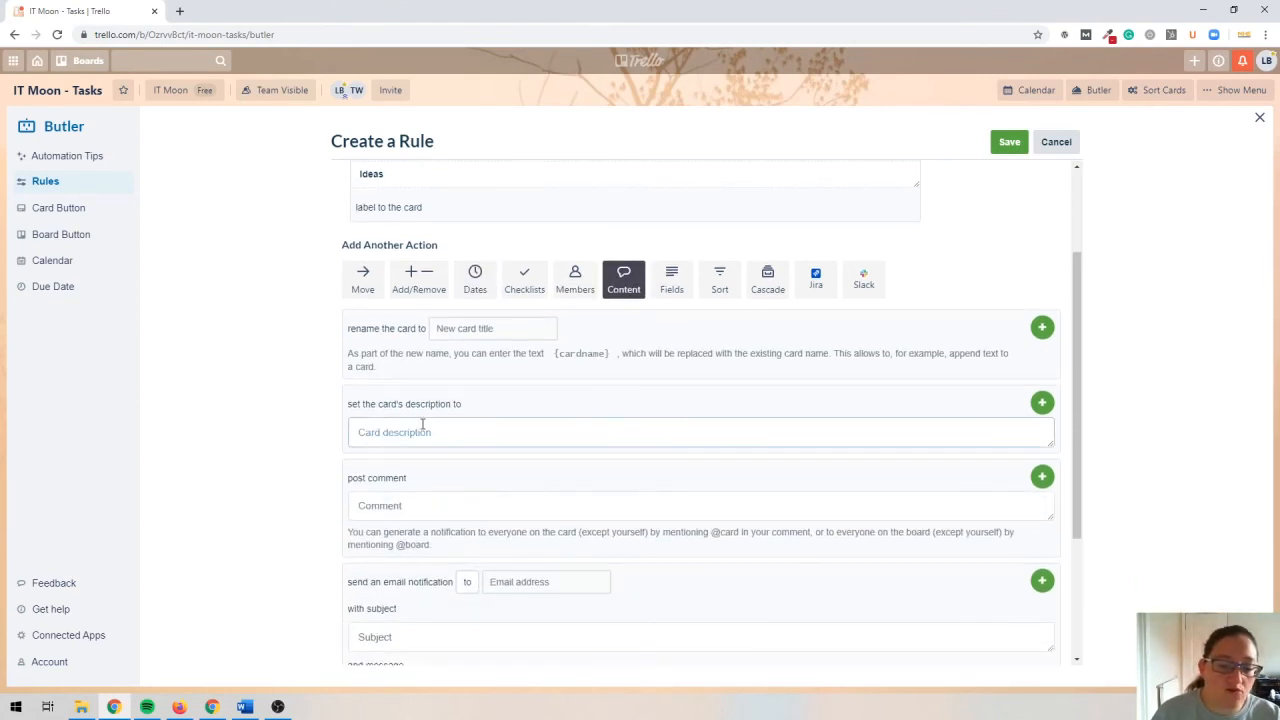
pyautogui.scroll(-3, 422, 424)
pyautogui.click(505, 381)
pyautogui.click(342, 404)
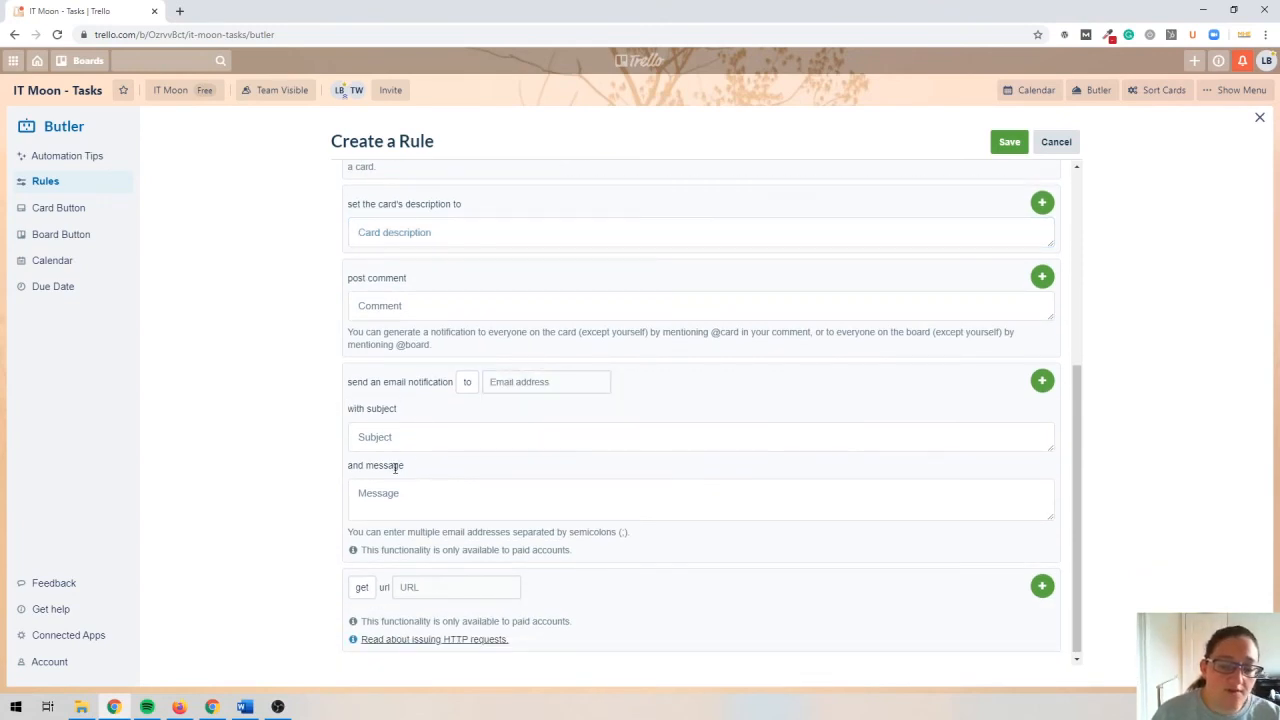
pyautogui.scroll(-1, 410, 515)
pyautogui.scroll(5, 410, 515)
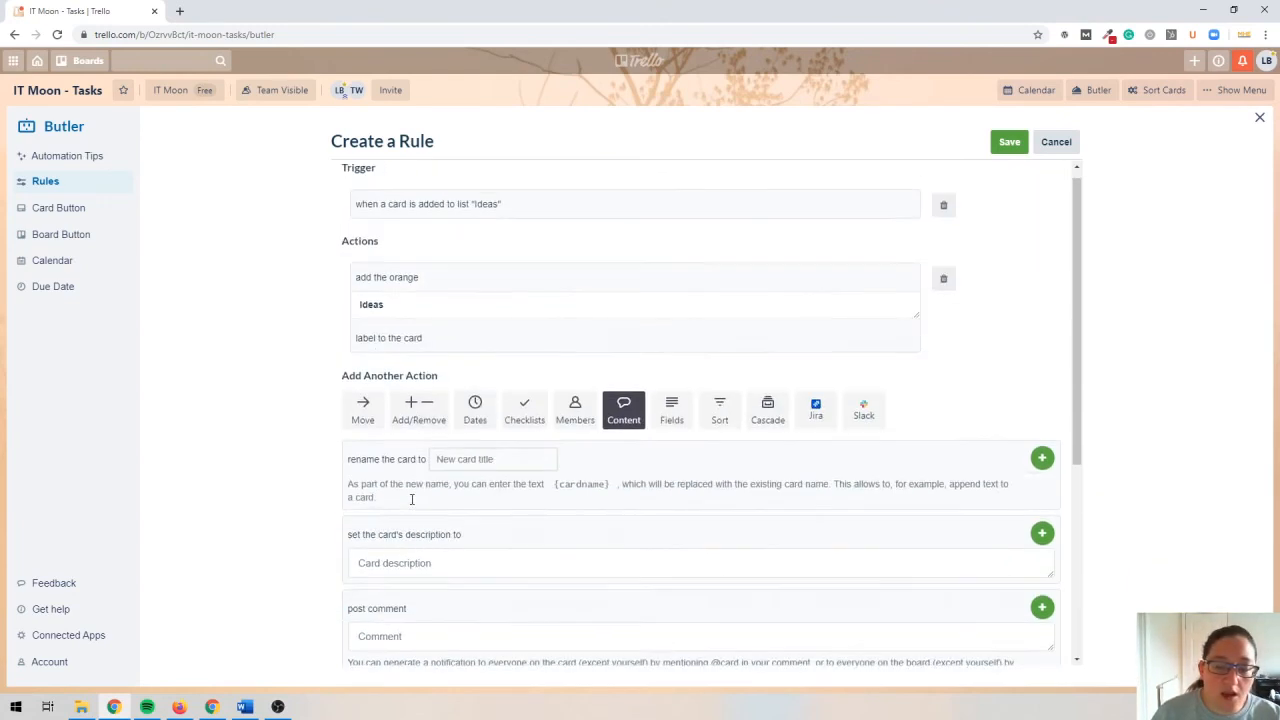
pyautogui.click(662, 421)
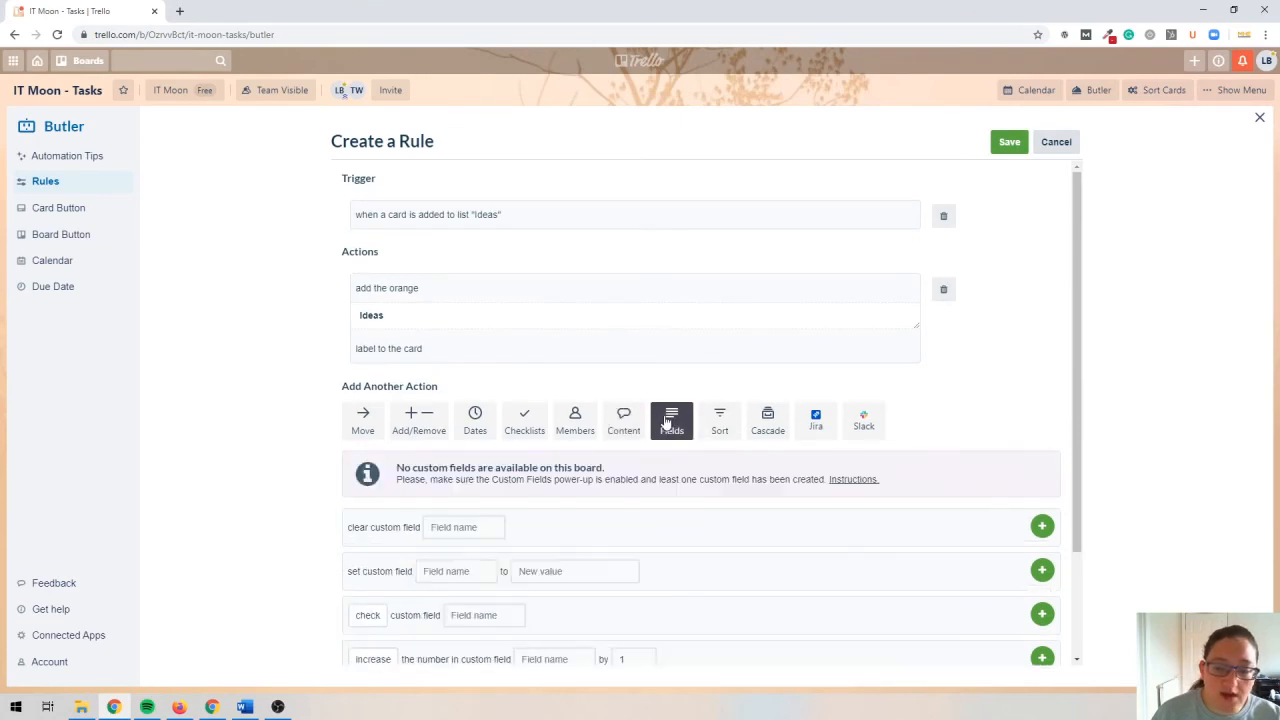
pyautogui.scroll(-3, 666, 423)
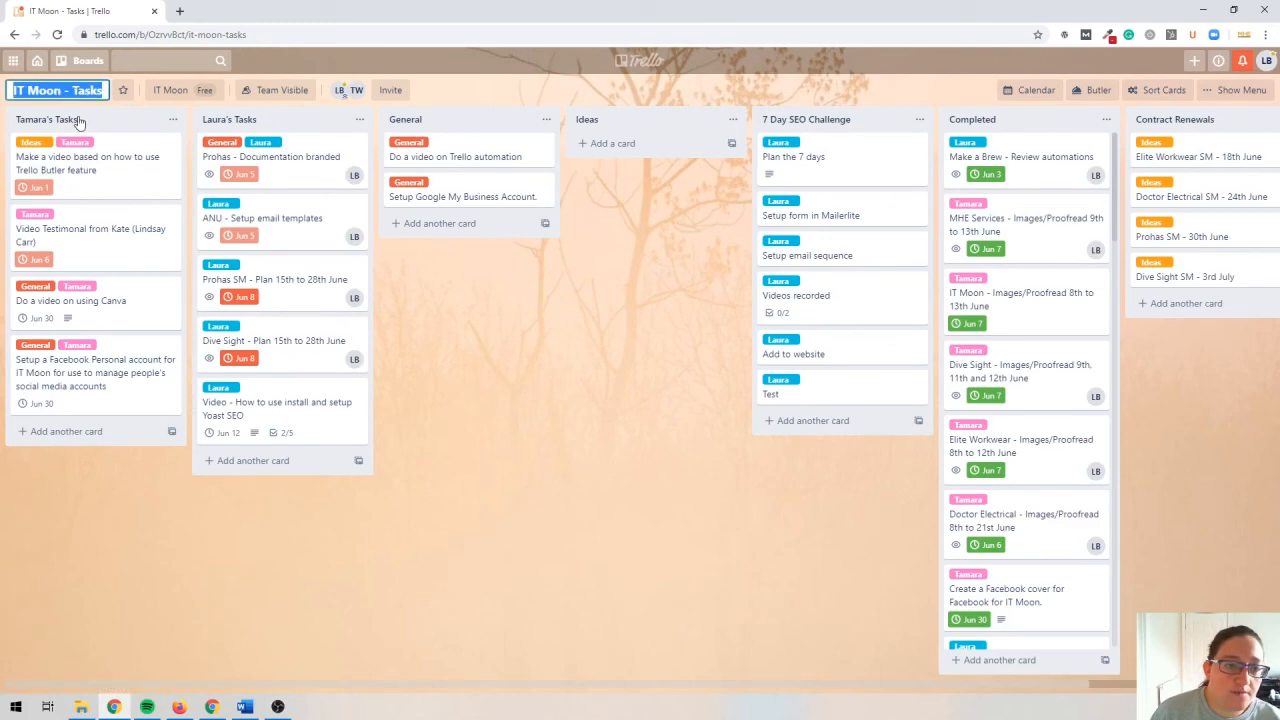
# - Open the starred "IT Moon SM Template" board
pyautogui.click(80, 60)
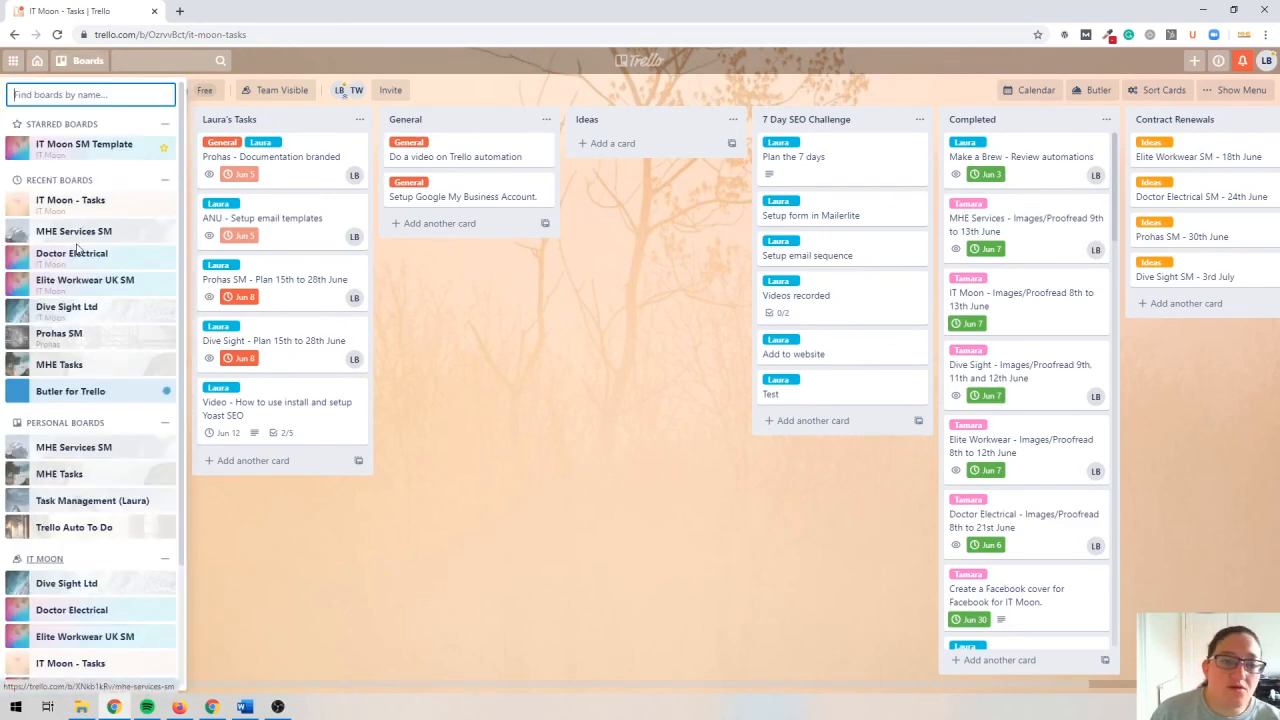
pyautogui.click(96, 149)
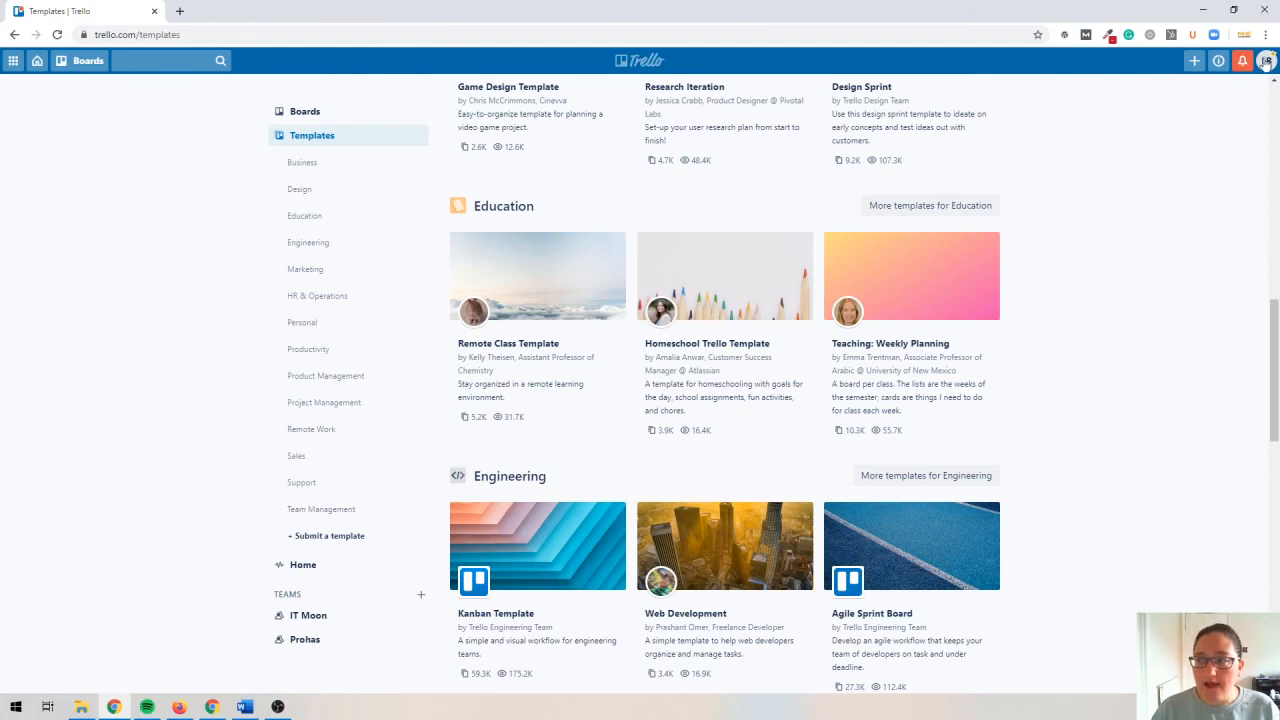
pyautogui.click(1266, 61)
pyautogui.click(1267, 62)
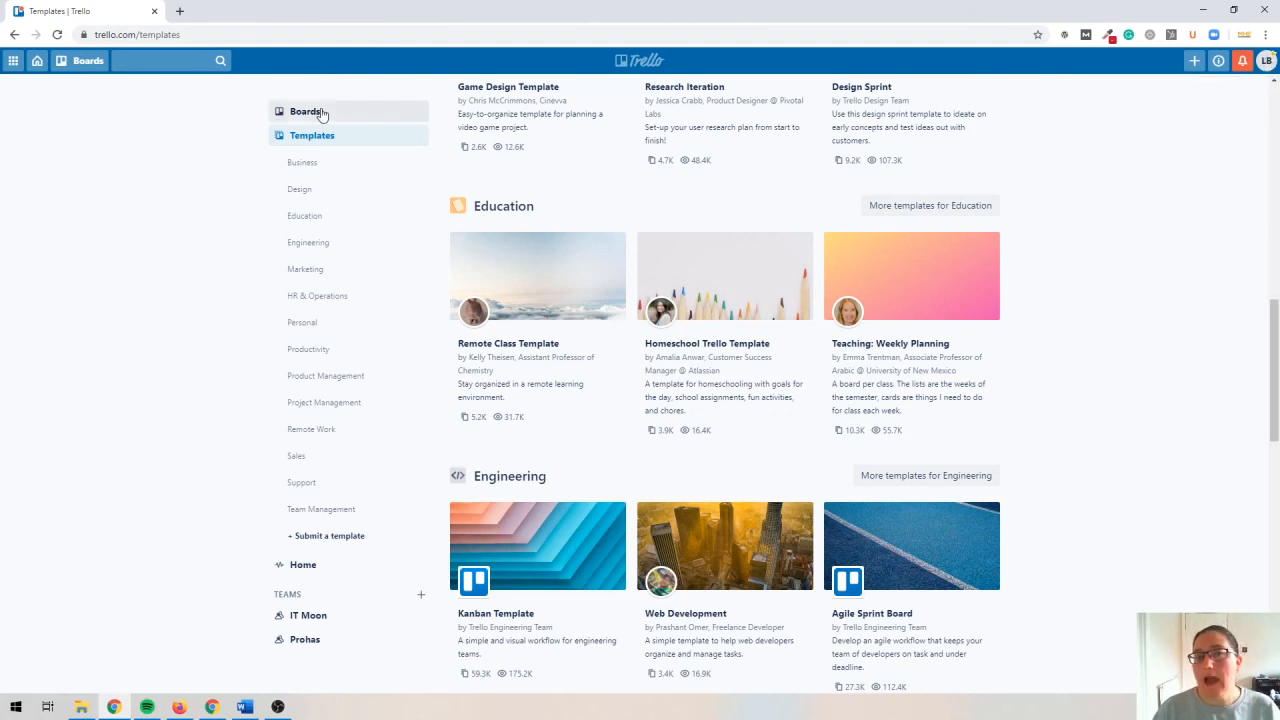